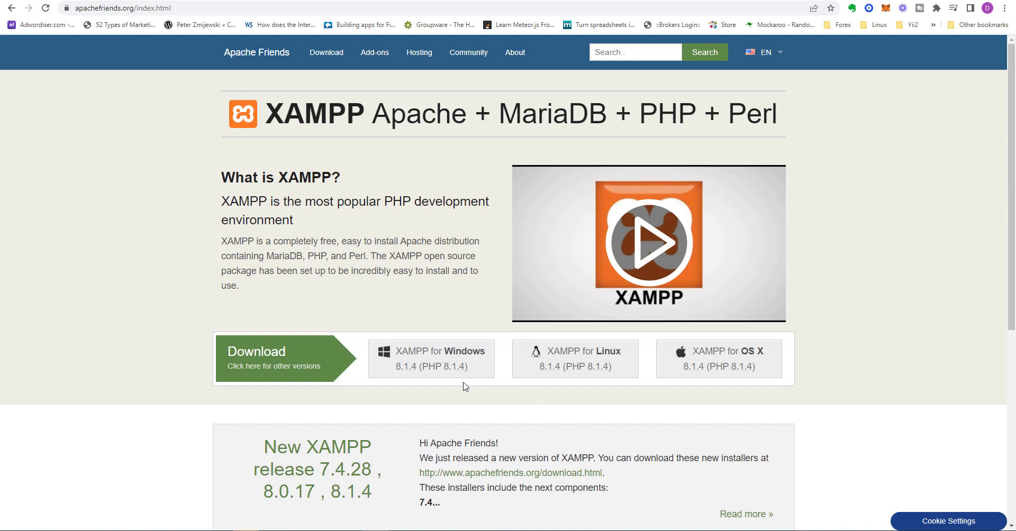
Step: Start the XAMPP for Windows installer download, then cancel it from the download bar
{"action": "left_click", "coordinate": [434, 369]}
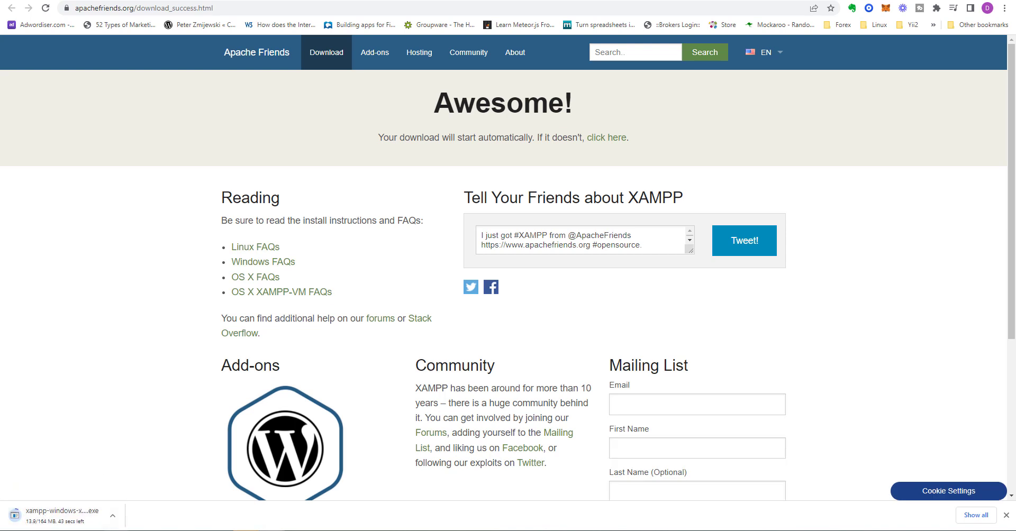
{"action": "left_click", "coordinate": [112, 517]}
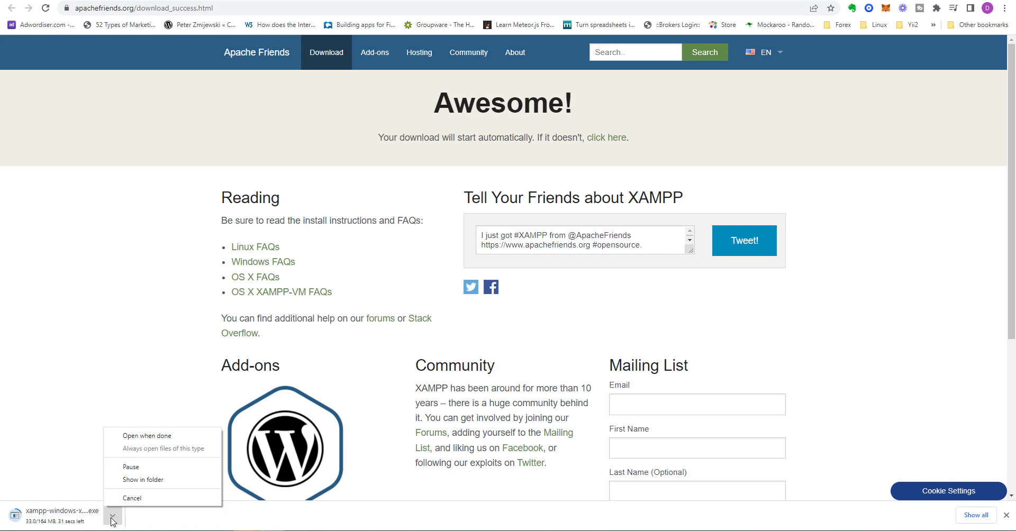
{"action": "left_click", "coordinate": [131, 498]}
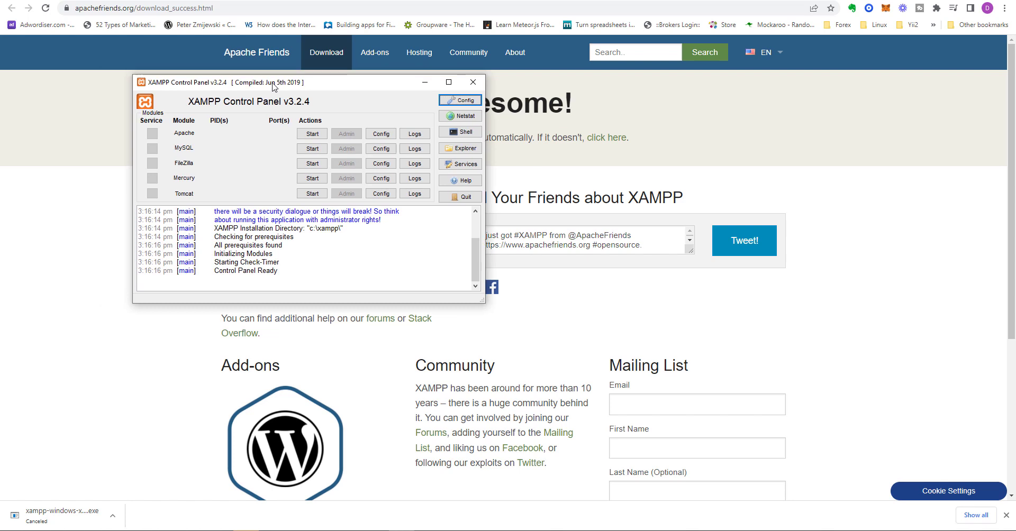
Step: Centre the XAMPP Control Panel, start Apache and MySQL, and return to WordPress.org
{"action": "left_click_drag", "start_coordinate": [276, 90], "coordinate": [459, 199]}
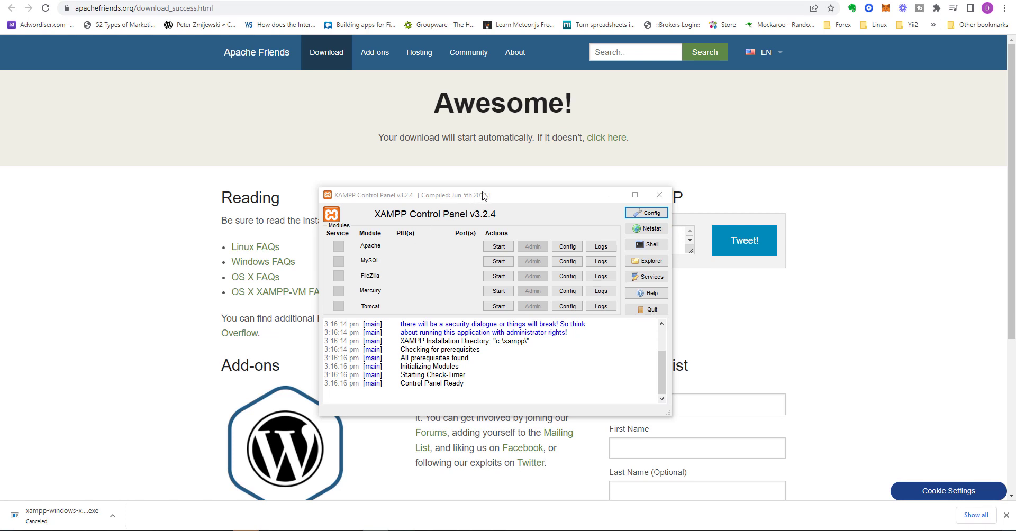
{"action": "left_click_drag", "start_coordinate": [483, 195], "coordinate": [482, 171]}
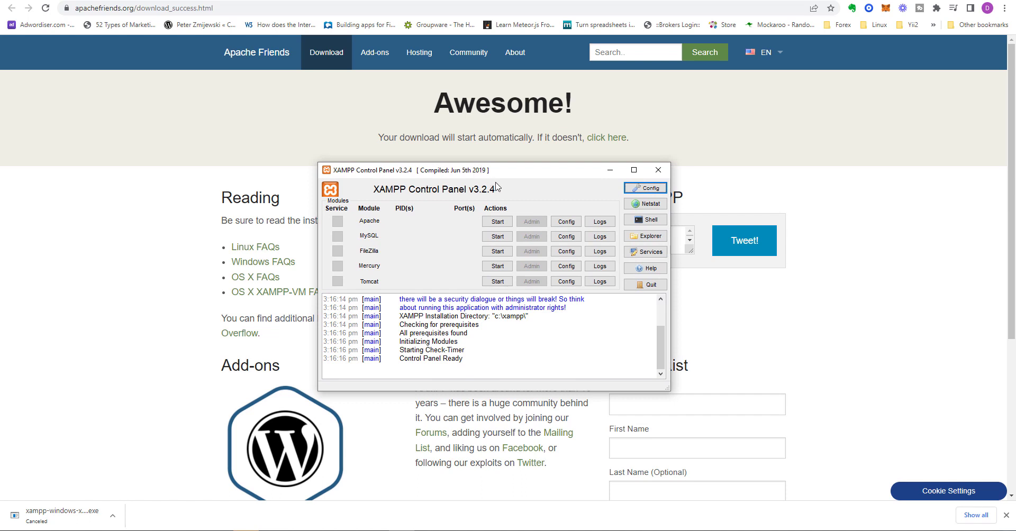
{"action": "left_click", "coordinate": [496, 223]}
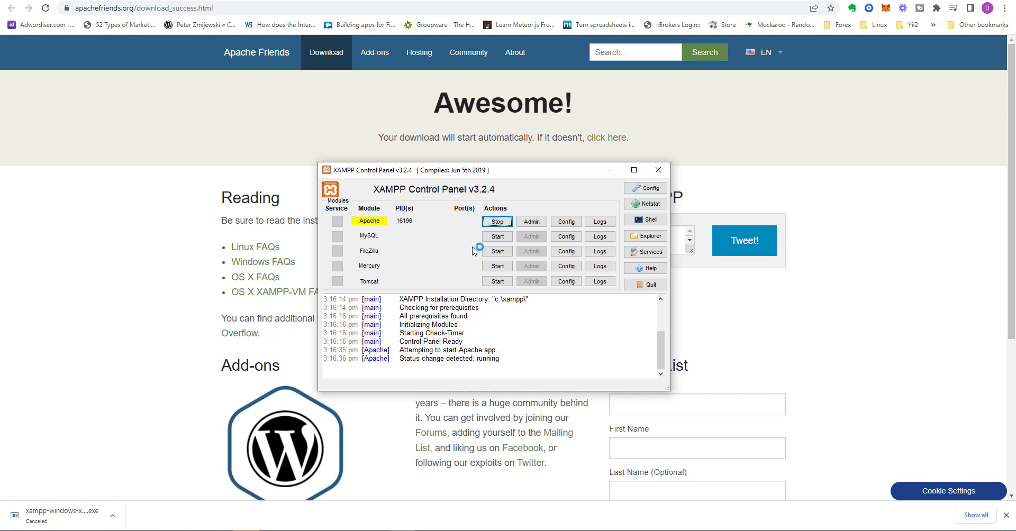
{"action": "left_click", "coordinate": [490, 241]}
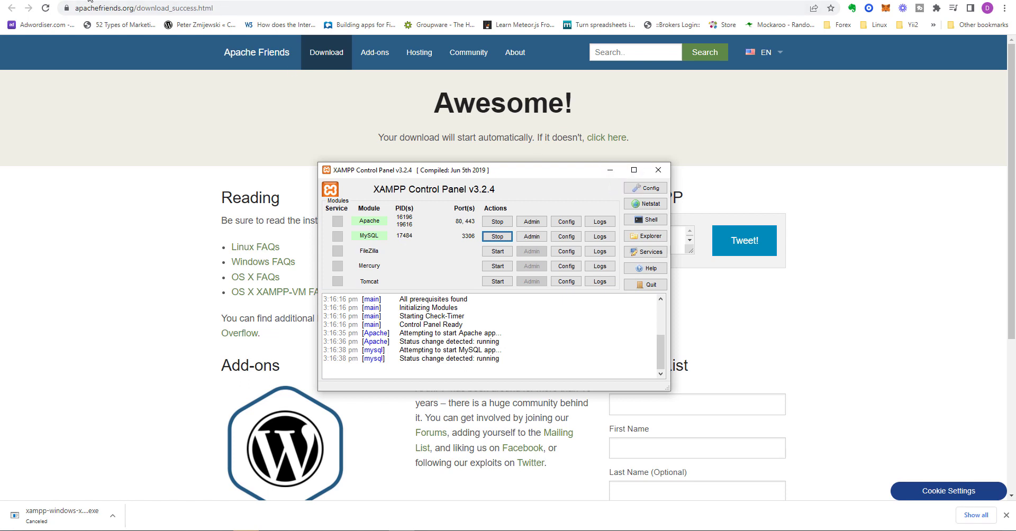
{"action": "left_click", "coordinate": [298, 1]}
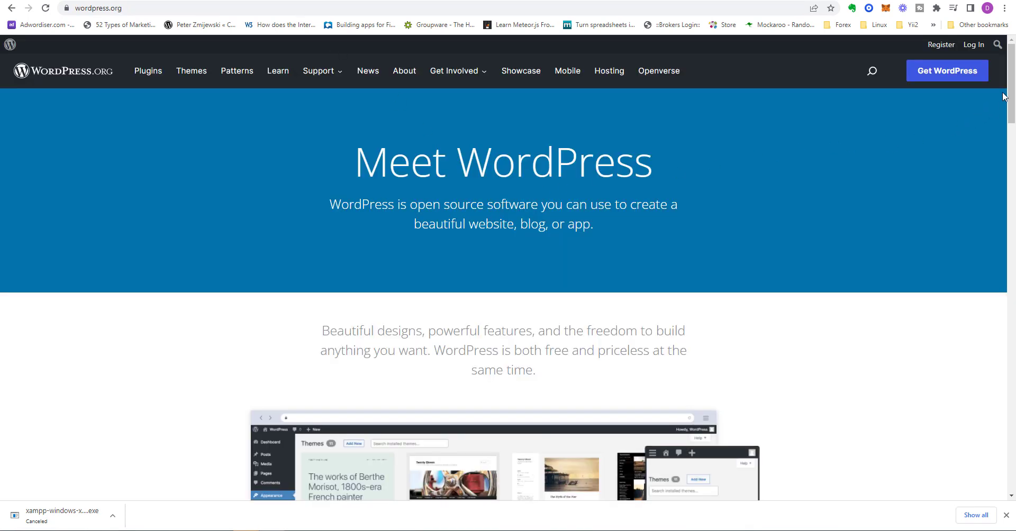
Step: Download wordpress-5.9.2.zip from the Get WordPress page's download and install section
{"action": "left_click", "coordinate": [945, 74]}
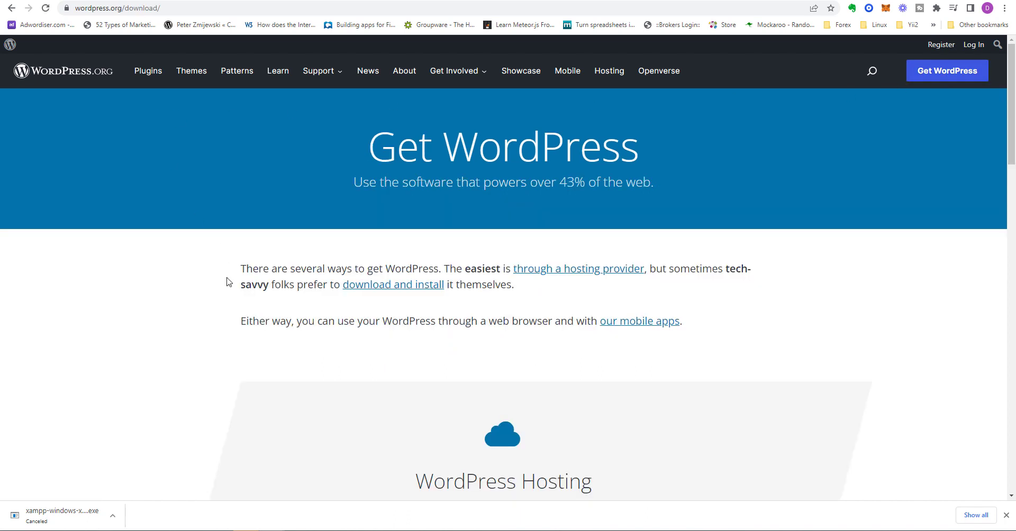
{"action": "scroll", "coordinate": [227, 283], "scroll_direction": "down", "scroll_amount": 3}
{"action": "scroll", "coordinate": [227, 283], "scroll_direction": "up", "scroll_amount": 2}
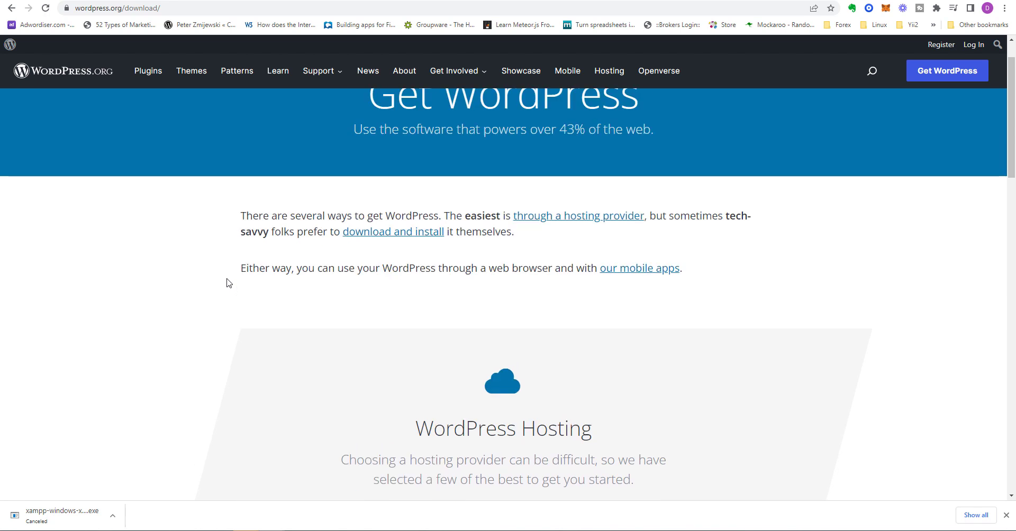
{"action": "left_click", "coordinate": [386, 233]}
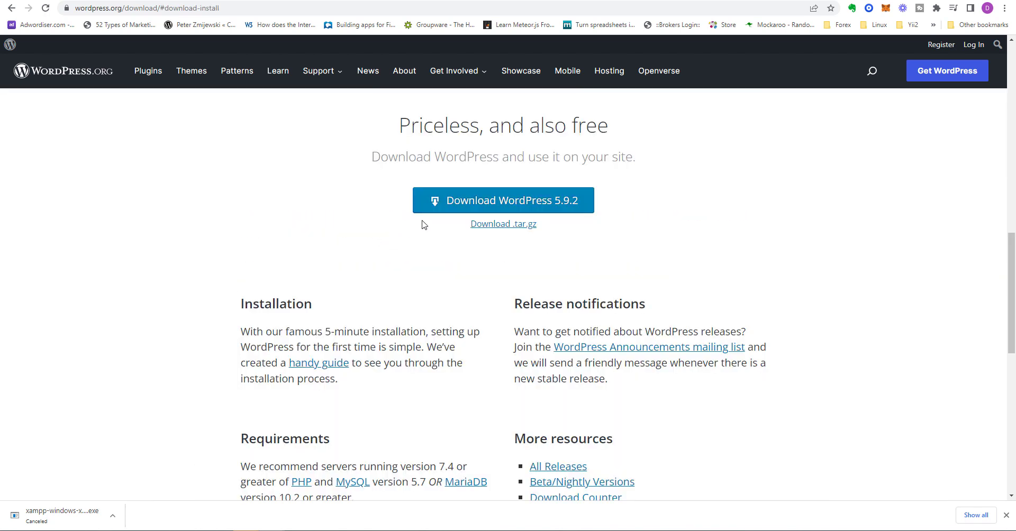
{"action": "left_click", "coordinate": [468, 207]}
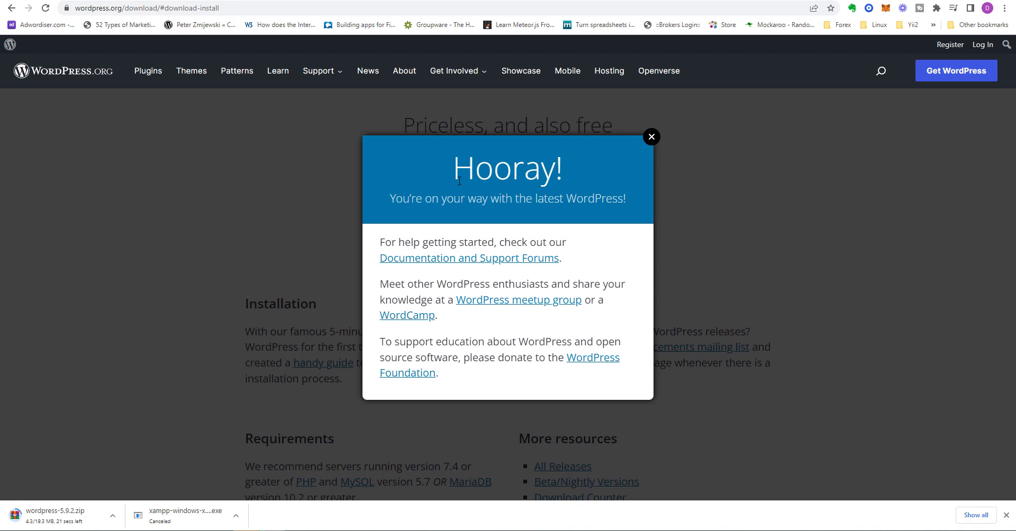
Step: Open C:\xampp\htdocs in File Explorer and switch the view to Medium icons
{"action": "key", "text": "alt+Tab"}
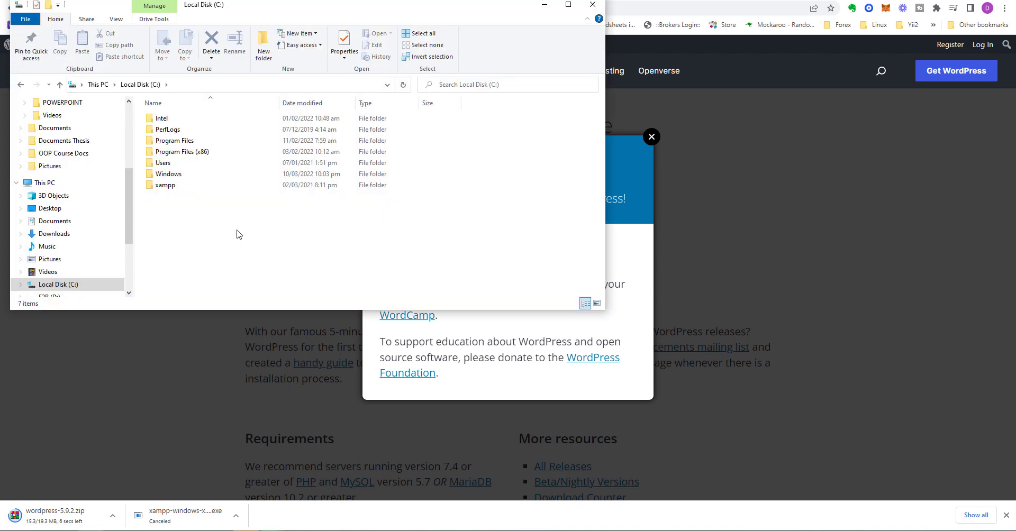
{"action": "double_click", "coordinate": [165, 185]}
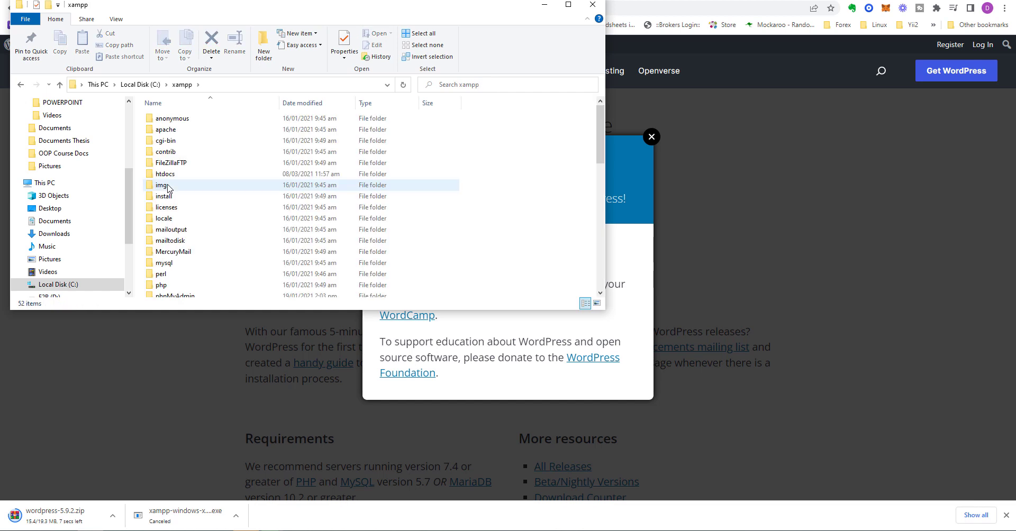
{"action": "double_click", "coordinate": [168, 175]}
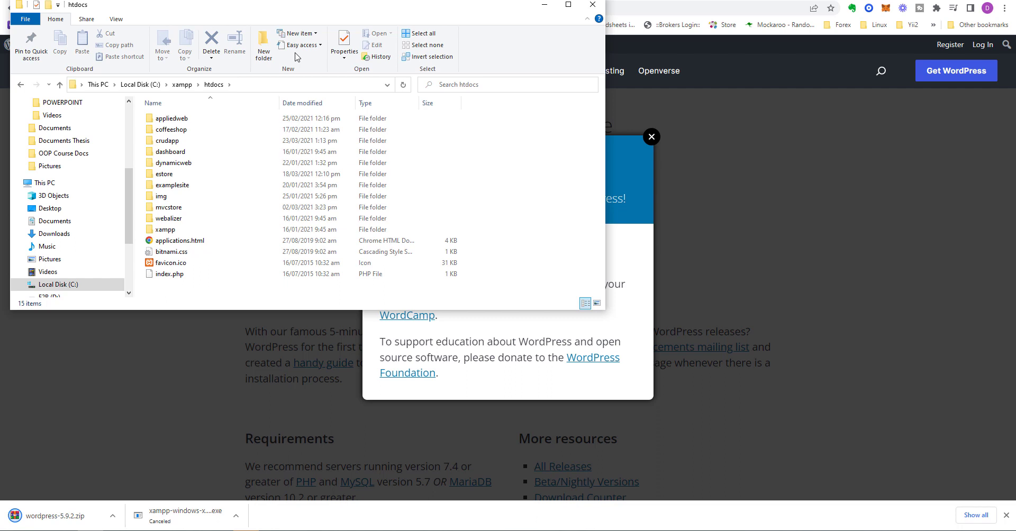
{"action": "left_click", "coordinate": [113, 21]}
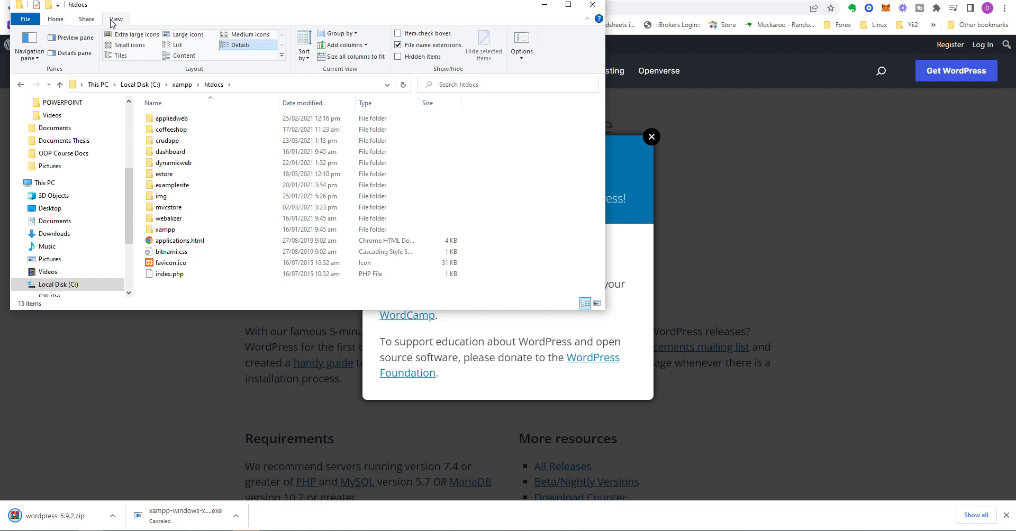
{"action": "left_click", "coordinate": [236, 37]}
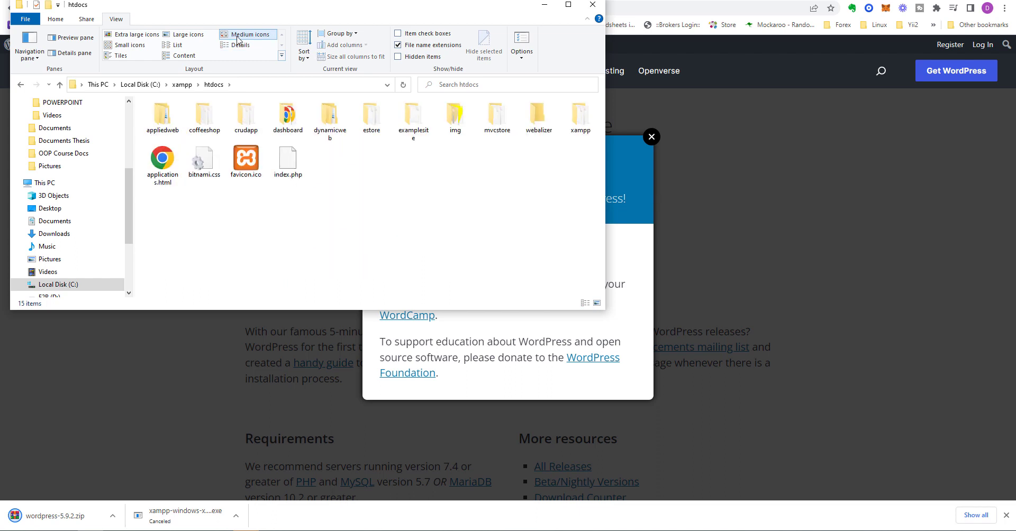
Step: Create a new folder named 'doxafitt' in htdocs and open it
{"action": "left_click", "coordinate": [48, 6]}
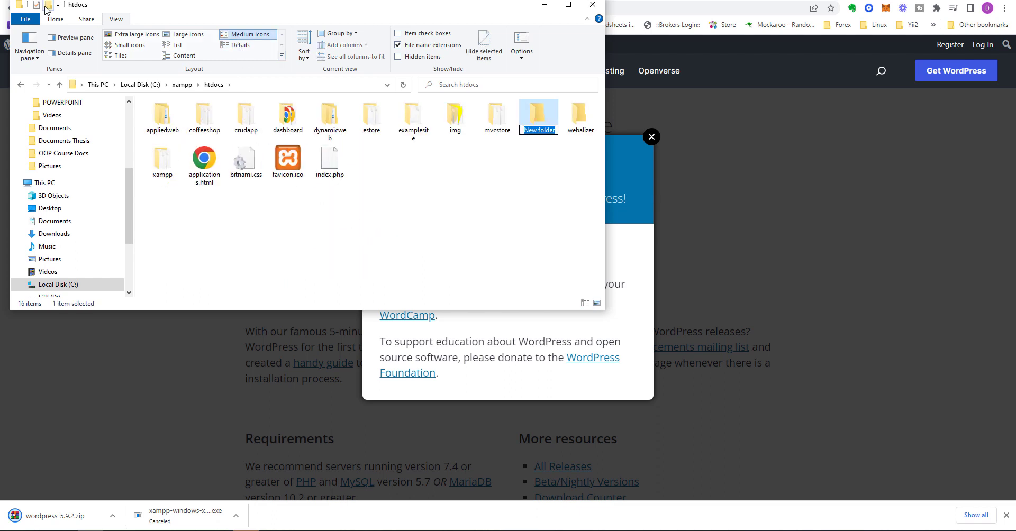
{"action": "type", "text": "doxafo"}
{"action": "key", "text": "BackSpace"}
{"action": "type", "text": "itt"}
{"action": "key", "text": "Return"}
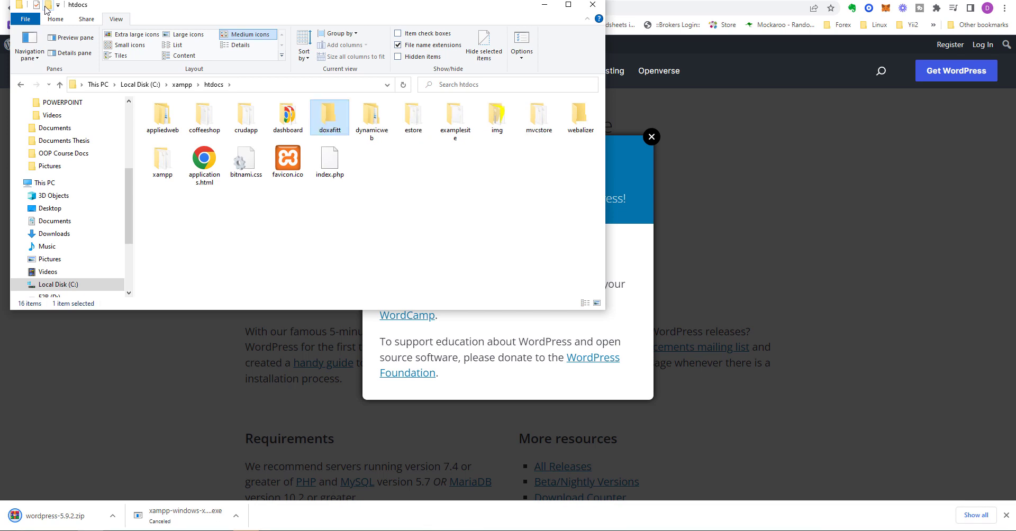
{"action": "key", "text": "Return"}
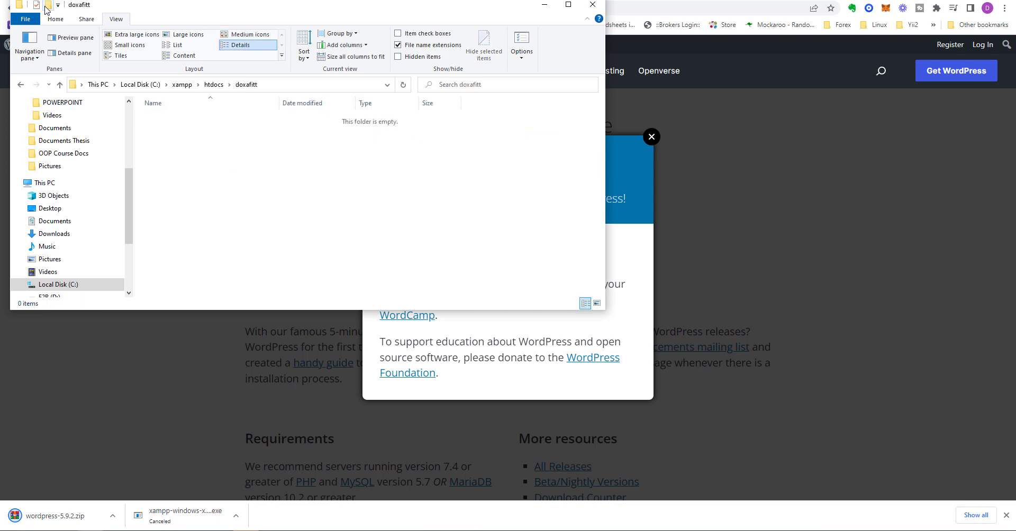
Step: Cut wordpress-5.9.2.zip from the Downloads folder
{"action": "left_click", "coordinate": [66, 236]}
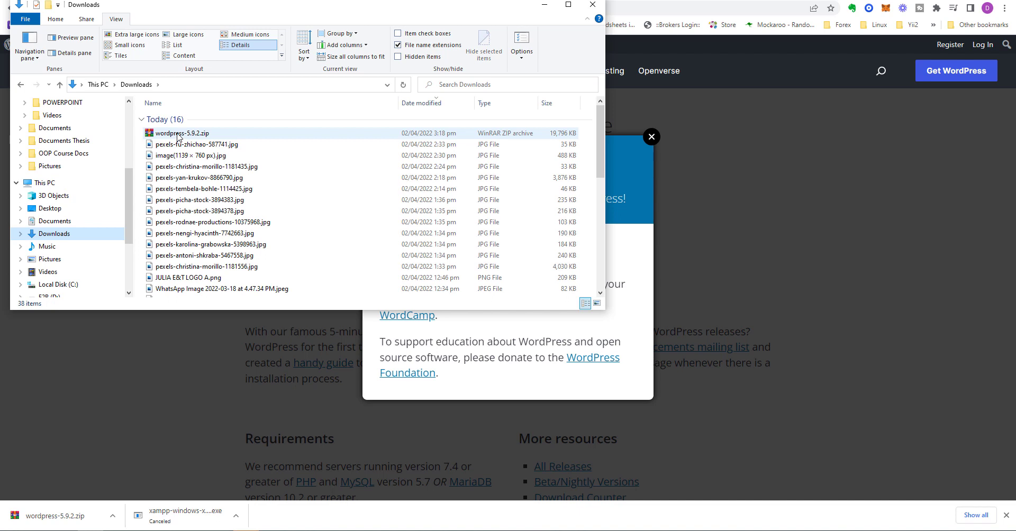
{"action": "left_click", "coordinate": [178, 137]}
{"action": "right_click", "coordinate": [178, 138]}
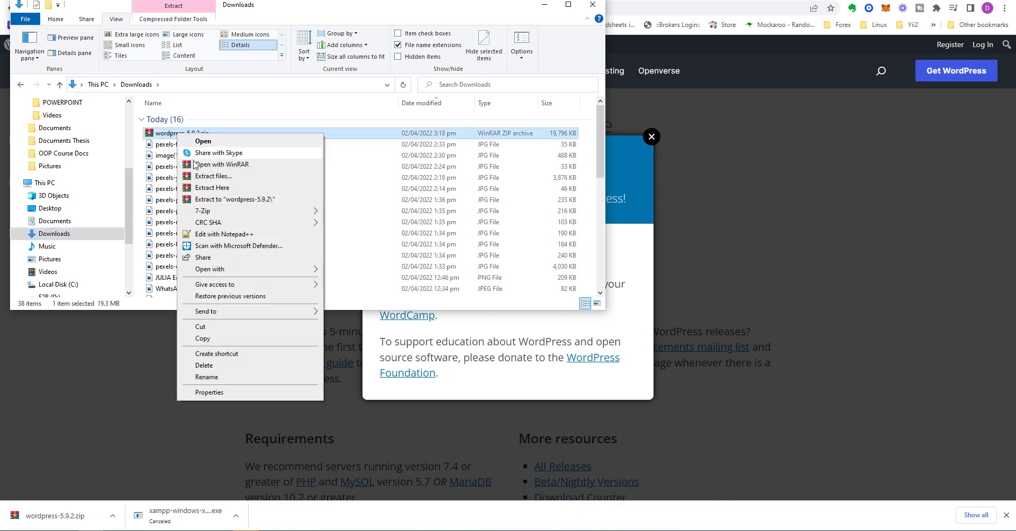
{"action": "left_click", "coordinate": [226, 329]}
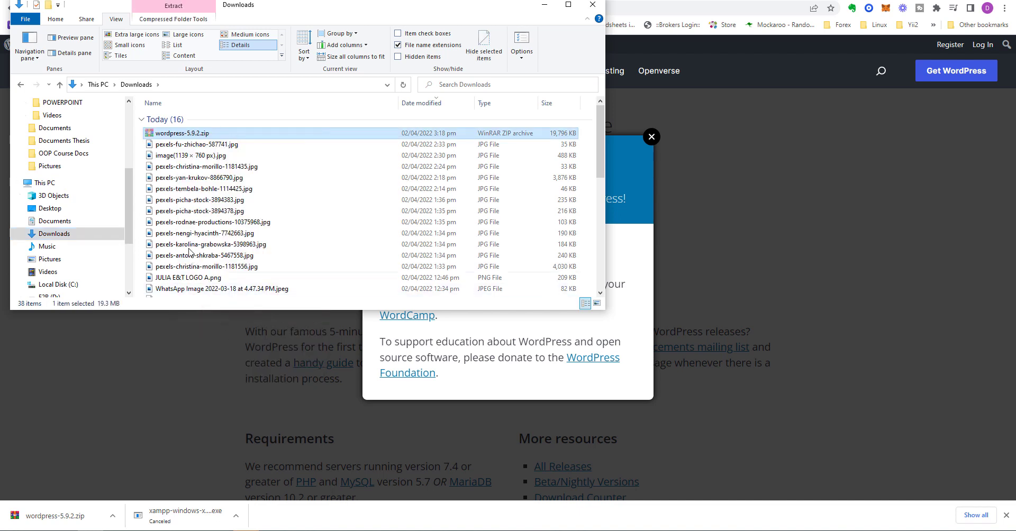
Step: Paste the zip into doxafitt and extract it there, creating a wordpress folder
{"action": "left_click", "coordinate": [20, 86]}
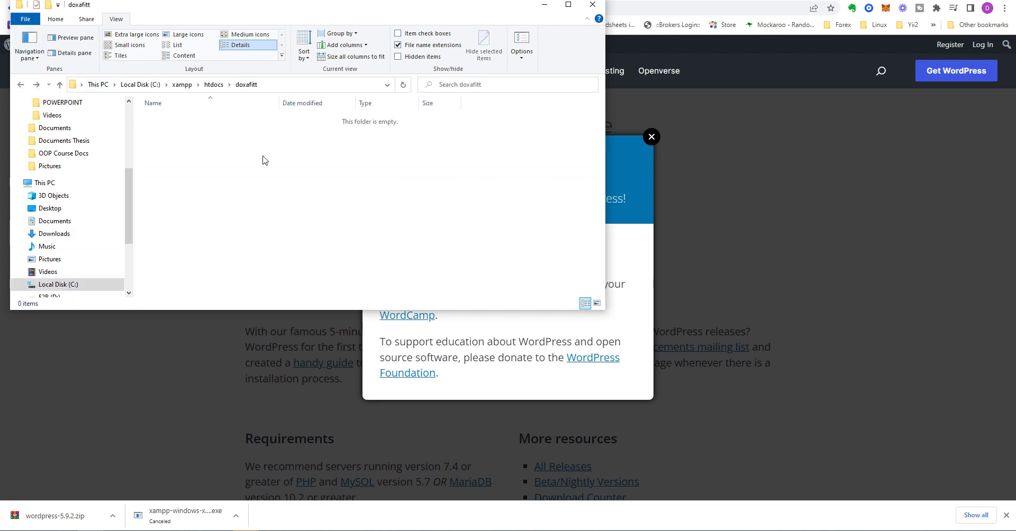
{"action": "right_click", "coordinate": [196, 136]}
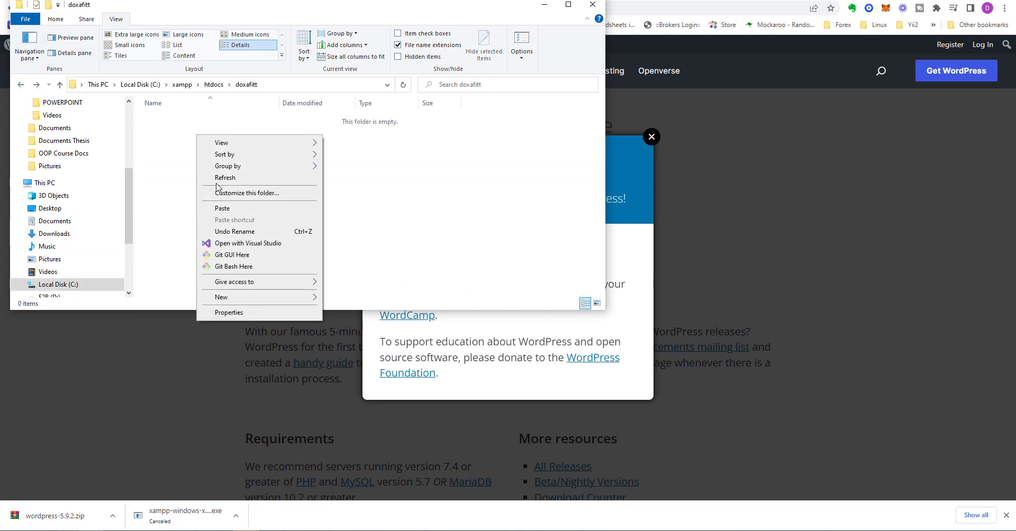
{"action": "right_click", "coordinate": [169, 153]}
{"action": "right_click", "coordinate": [315, 173]}
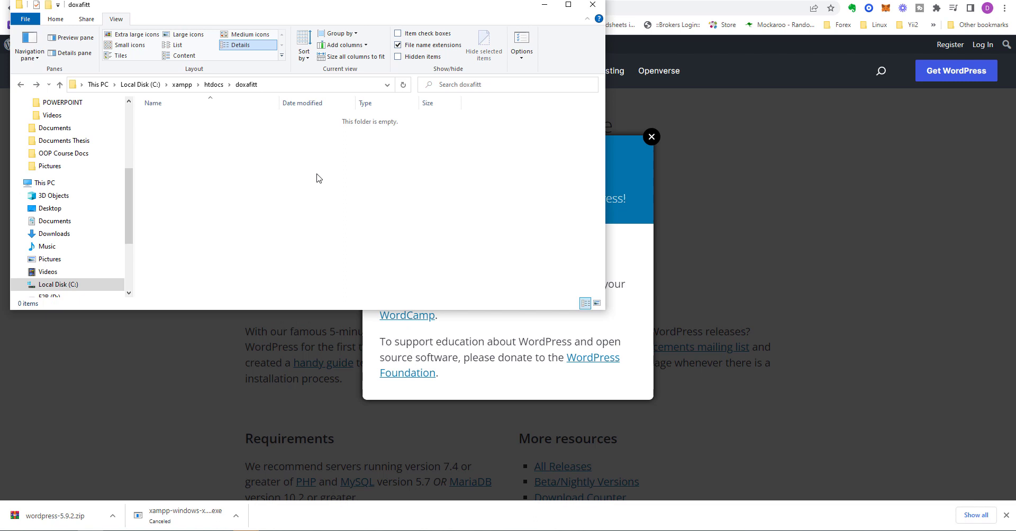
{"action": "left_click", "coordinate": [265, 180]}
{"action": "left_click", "coordinate": [56, 19]}
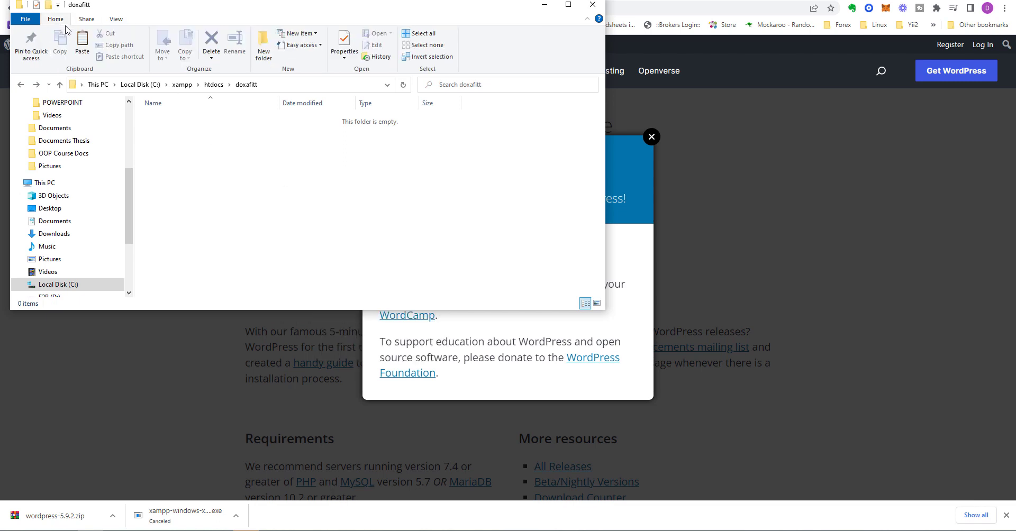
{"action": "left_click", "coordinate": [83, 46]}
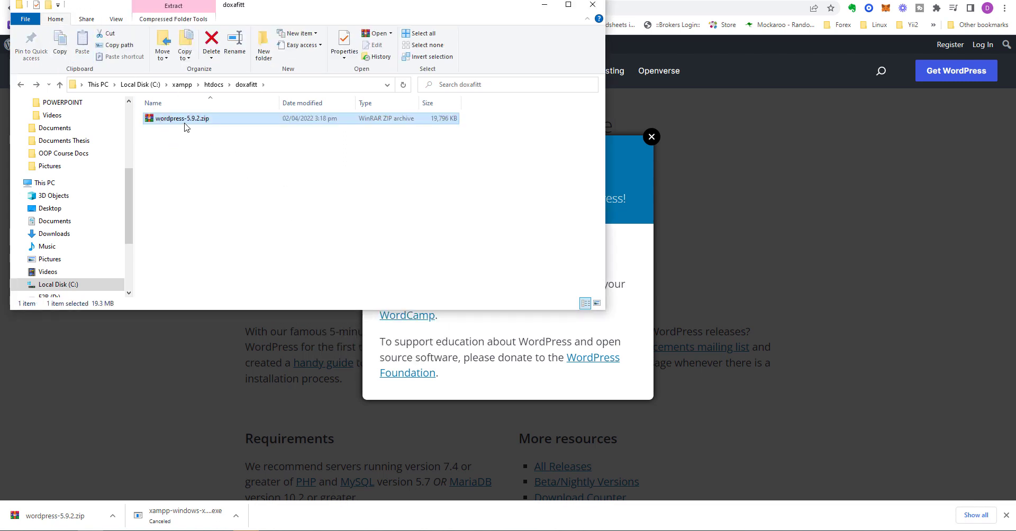
{"action": "right_click", "coordinate": [185, 123]}
{"action": "left_click", "coordinate": [220, 176]}
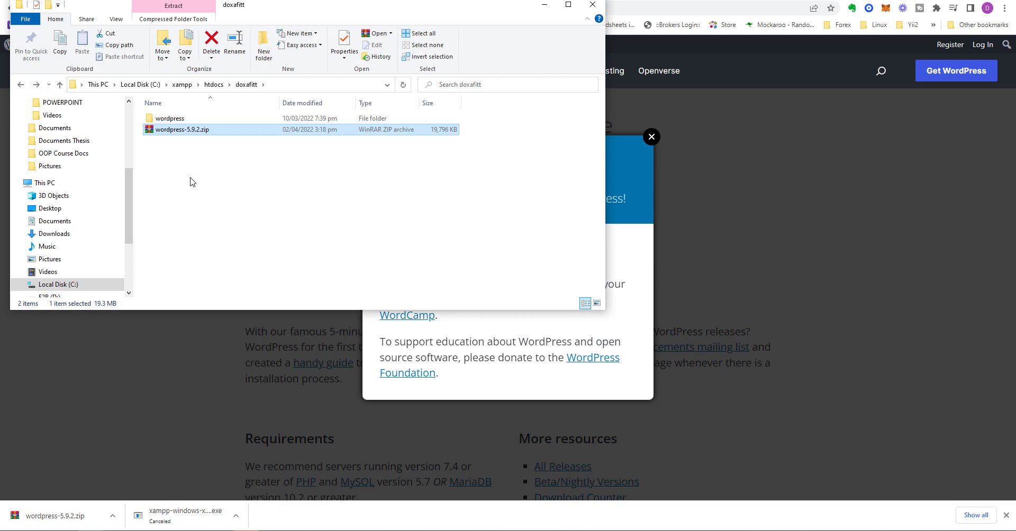
Step: Copy all files from doxafitt\wordpress and paste them directly into doxafitt
{"action": "double_click", "coordinate": [175, 119]}
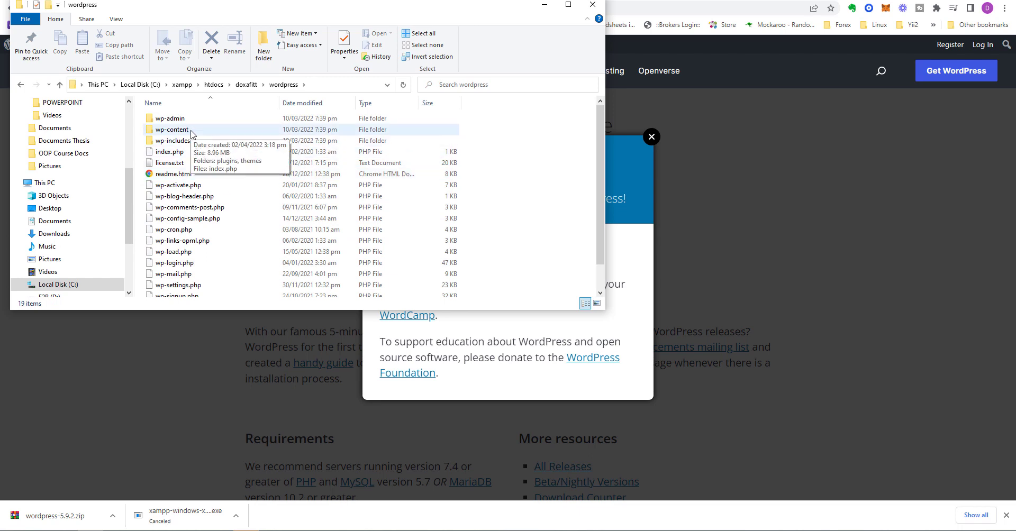
{"action": "key", "text": "ctrl+a"}
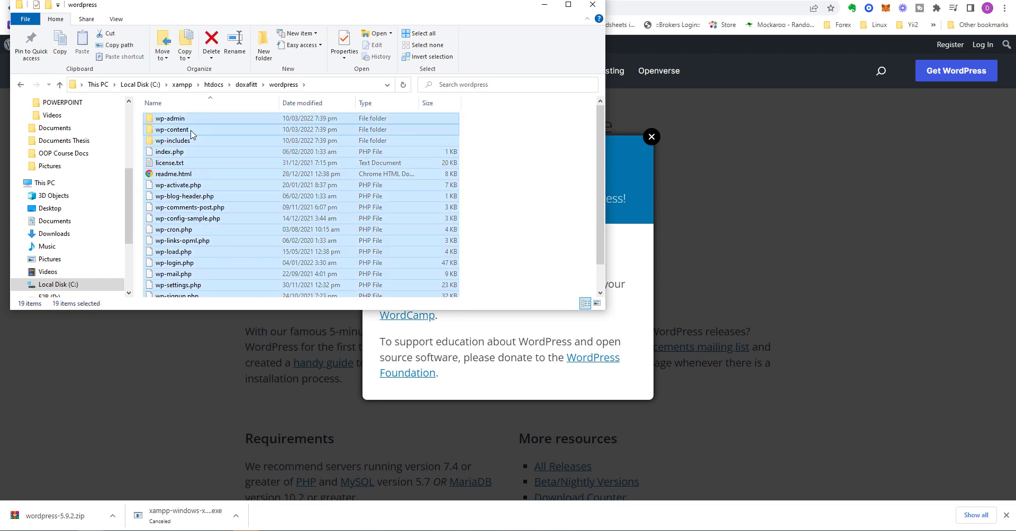
{"action": "key", "text": "ctrl+c"}
{"action": "left_click", "coordinate": [245, 85]}
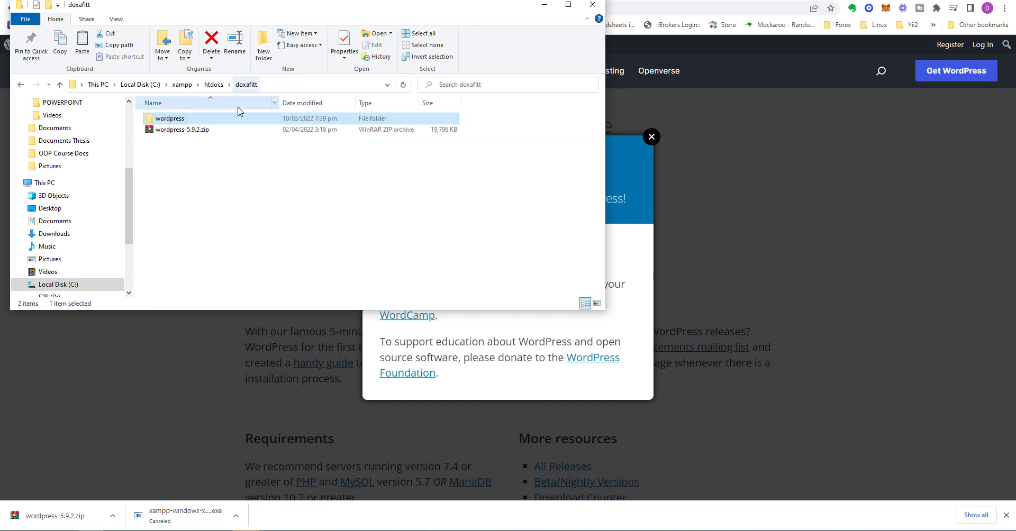
{"action": "left_click", "coordinate": [229, 183]}
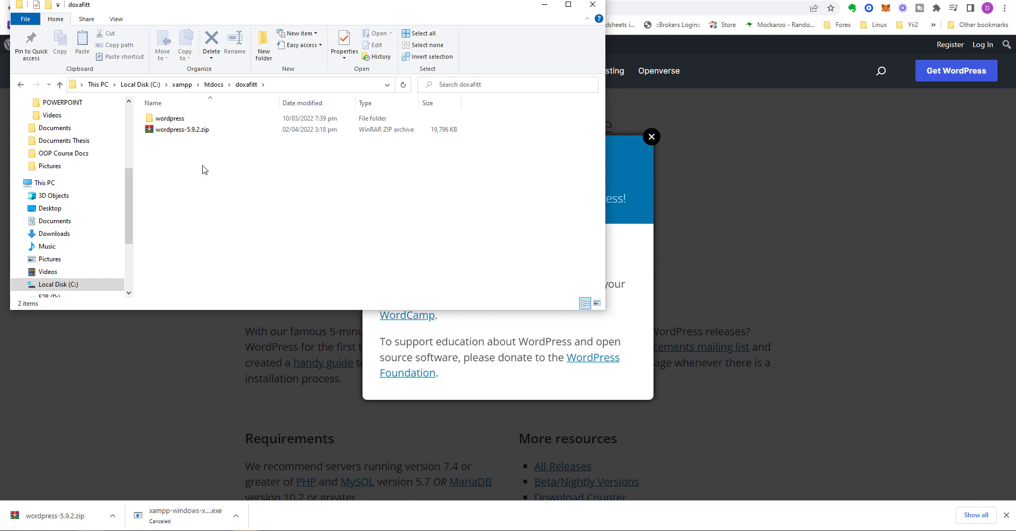
{"action": "key", "text": "ctrl+v"}
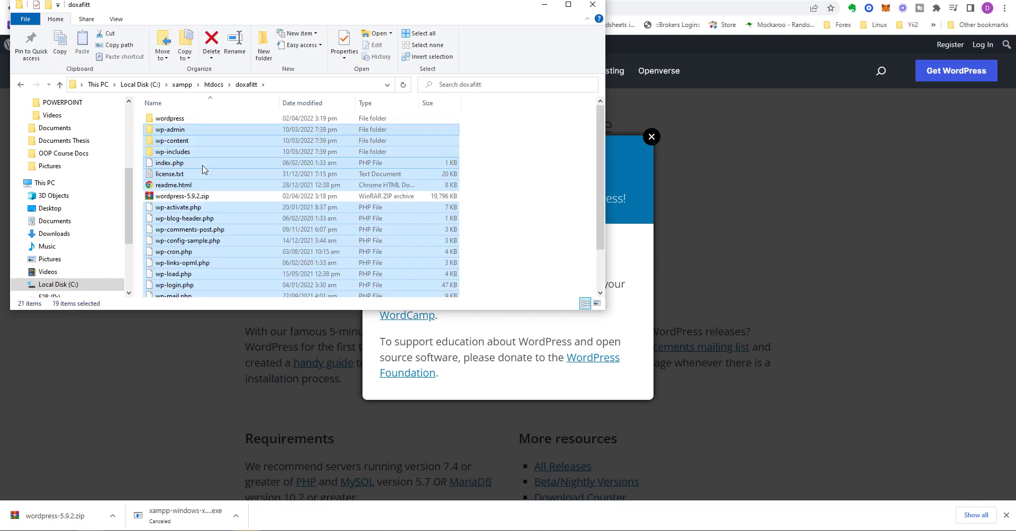
Step: Delete the leftover wordpress folder and wordpress-5.9.2.zip from doxafitt
{"action": "left_click", "coordinate": [198, 197]}
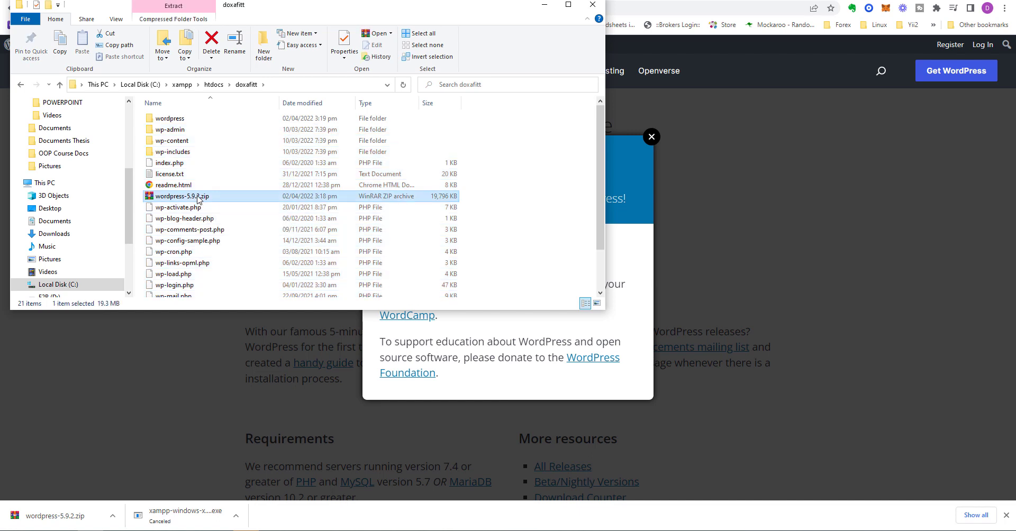
{"action": "left_click", "coordinate": [191, 119], "text": "ctrl"}
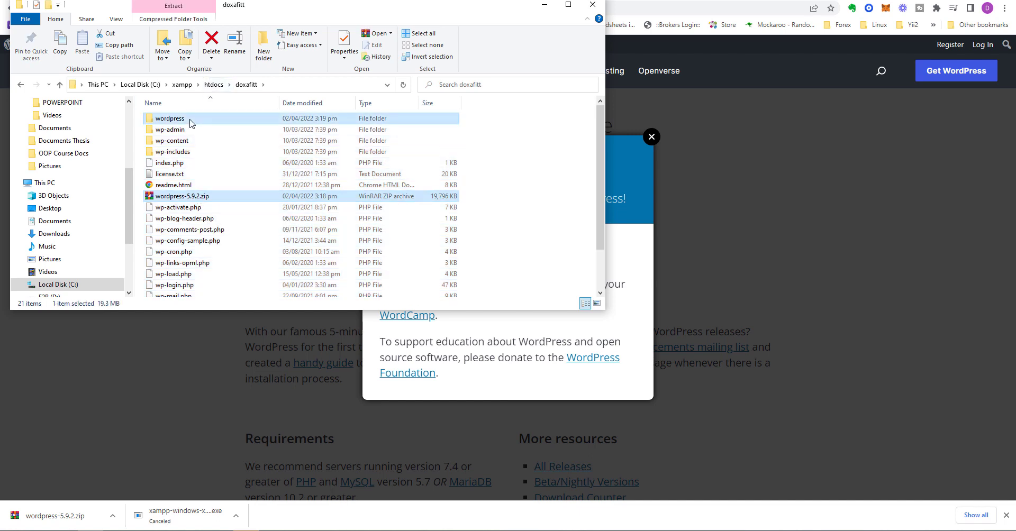
{"action": "left_click", "coordinate": [211, 42]}
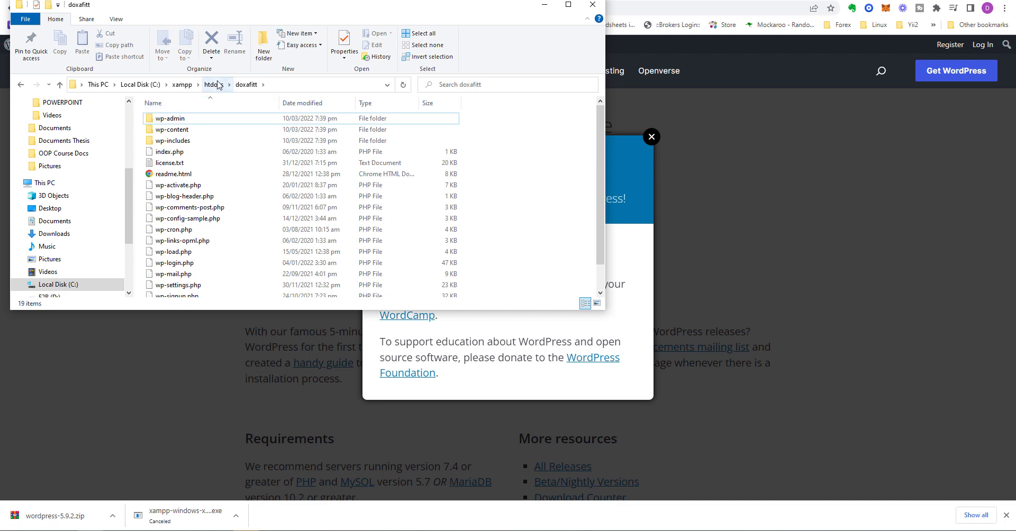
{"action": "left_click", "coordinate": [387, 1]}
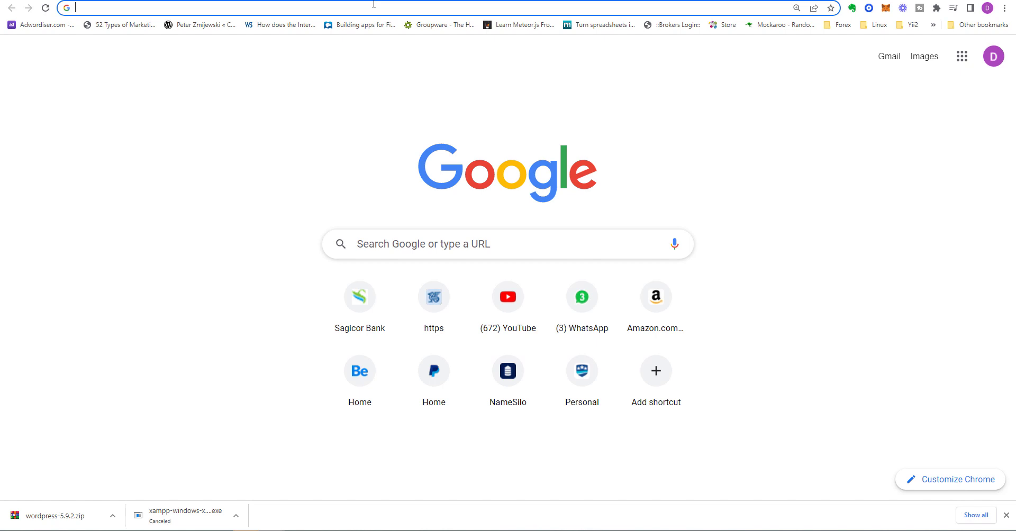
Step: Load localhost as a web address in a new Chrome tab
{"action": "type", "text": "loca"}
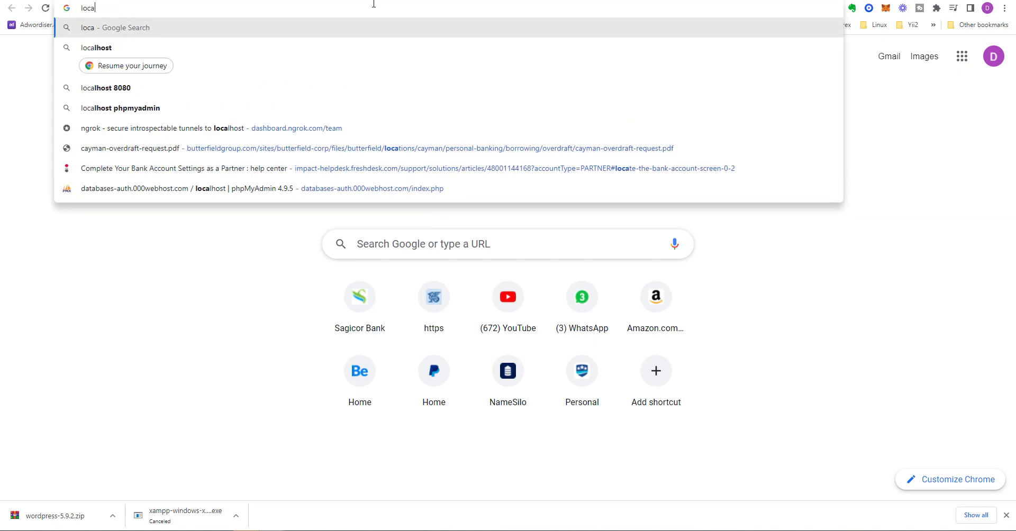
{"action": "type", "text": "lhost"}
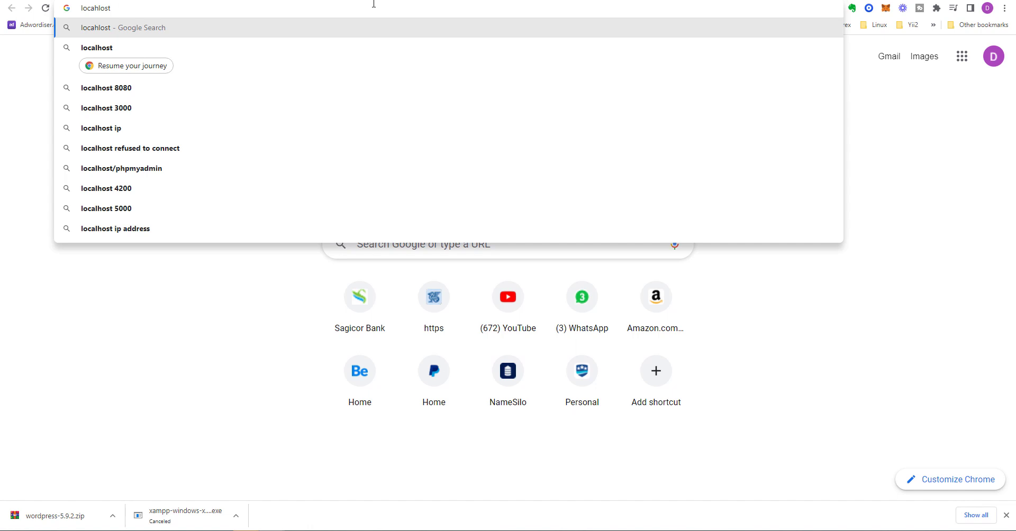
{"action": "key", "text": "Return"}
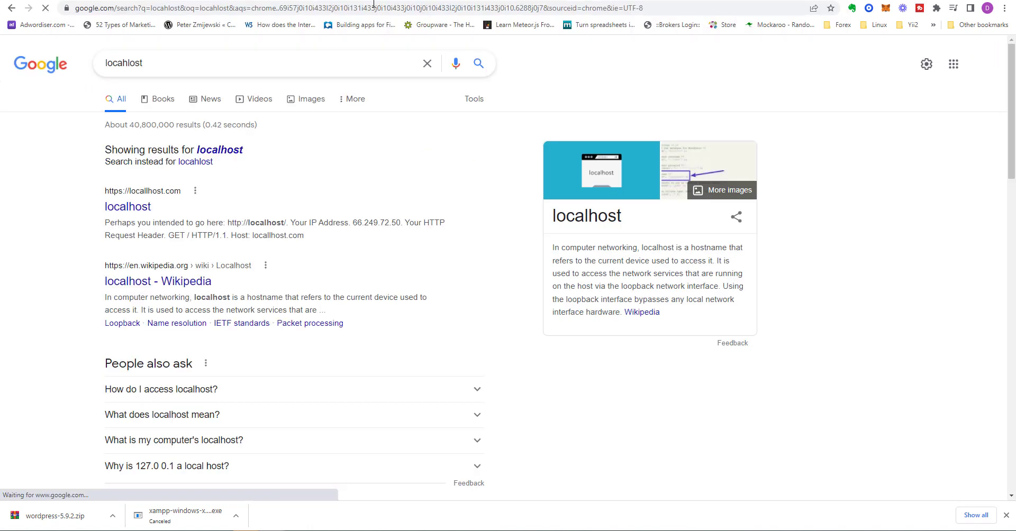
{"action": "left_click", "coordinate": [248, 9]}
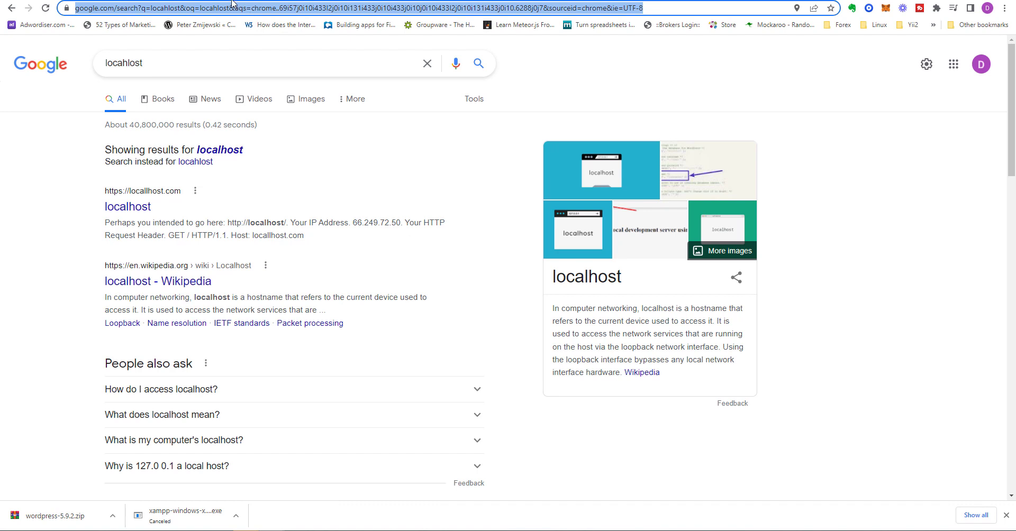
{"action": "left_click", "coordinate": [16, 9]}
{"action": "left_click", "coordinate": [72, 10]}
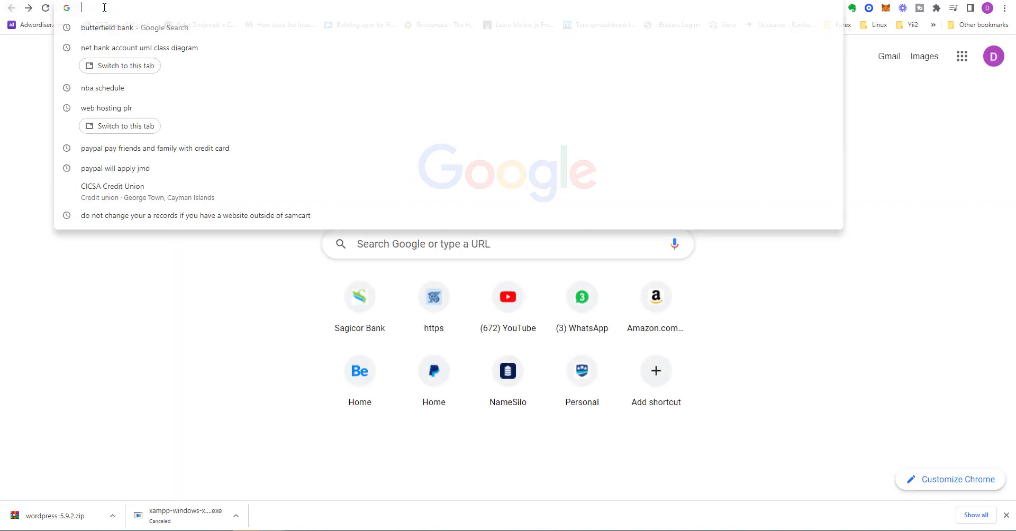
{"action": "type", "text": "local"}
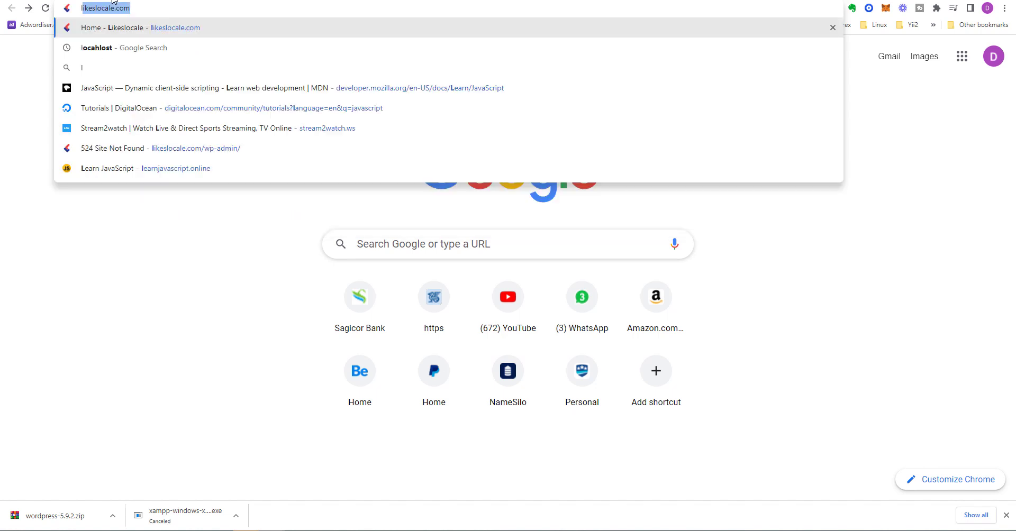
{"action": "type", "text": "host/"}
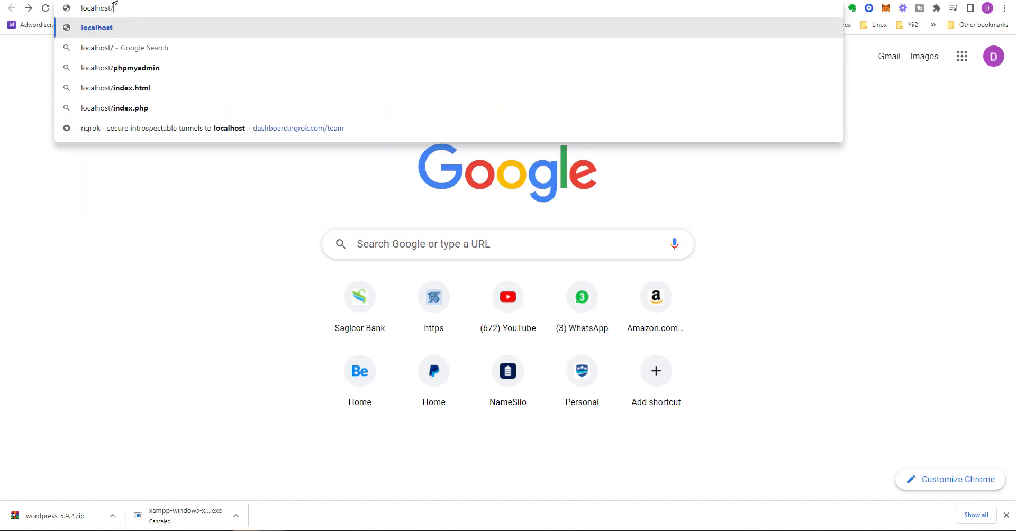
{"action": "key", "text": "Return"}
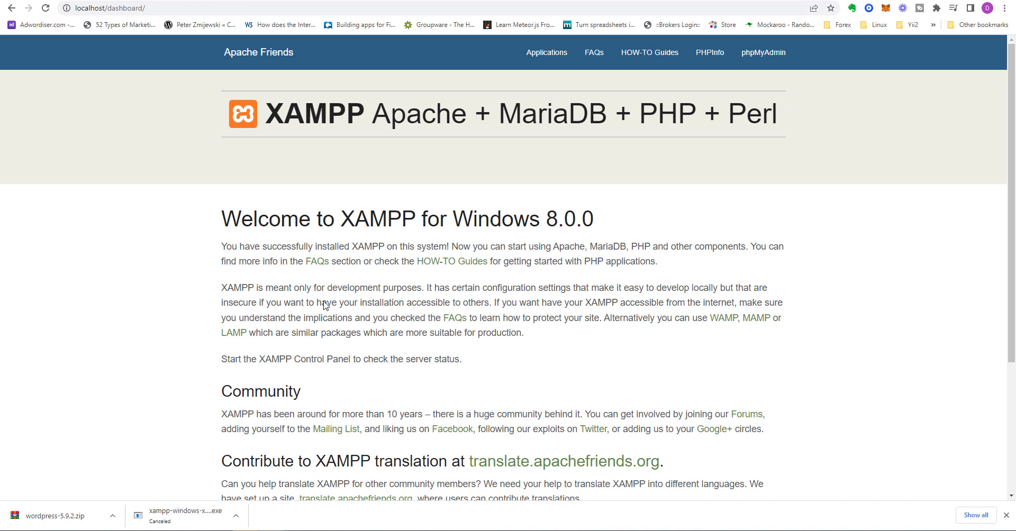
{"action": "scroll", "coordinate": [325, 306], "scroll_direction": "down", "scroll_amount": 2}
{"action": "scroll", "coordinate": [262, 306], "scroll_direction": "up", "scroll_amount": 2}
Step: Load 127.0.0.1 to reach the XAMPP dashboard
{"action": "left_click", "coordinate": [13, 8]}
{"action": "left_click", "coordinate": [129, 6]}
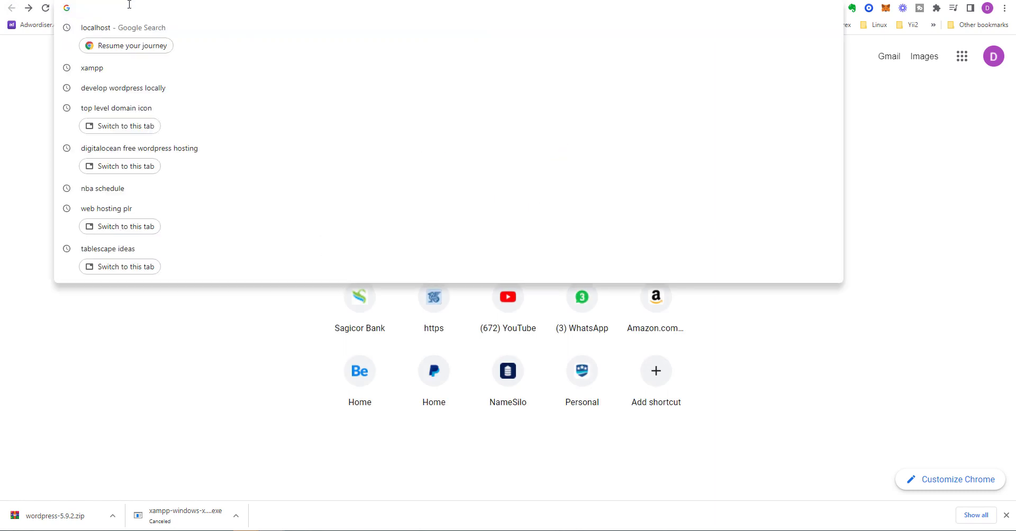
{"action": "type", "text": "127."}
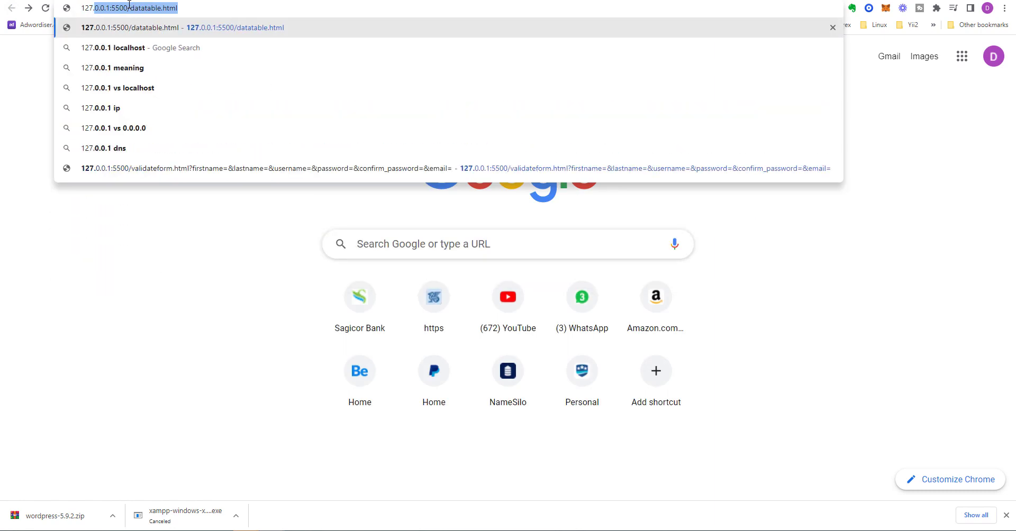
{"action": "type", "text": "0.0.0"}
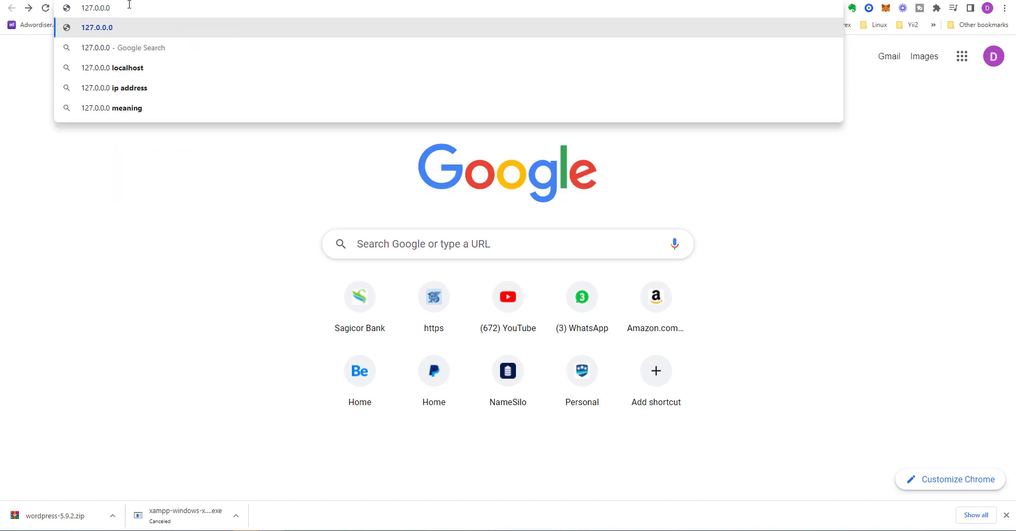
{"action": "key", "text": "BackSpace"}
{"action": "type", "text": "1"}
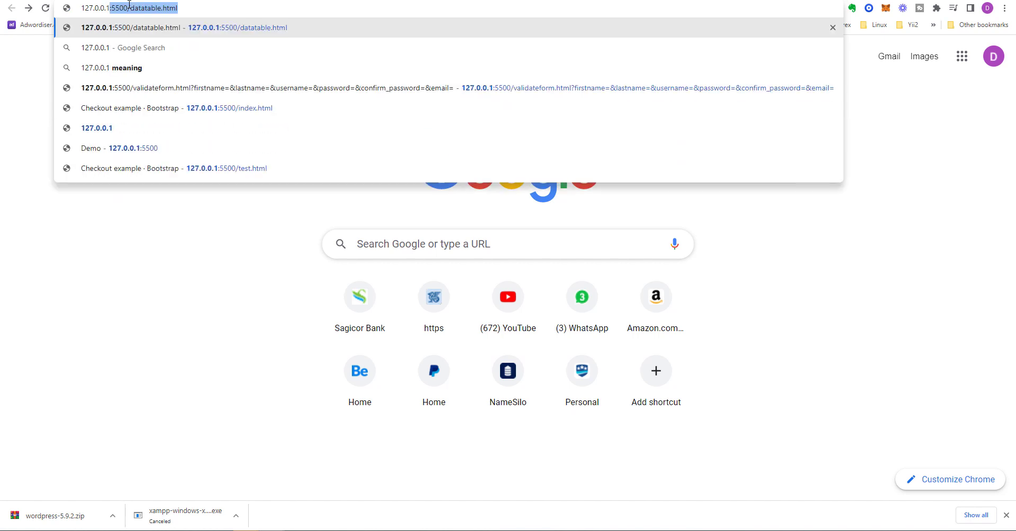
{"action": "key", "text": "Delete"}
{"action": "key", "text": "Return"}
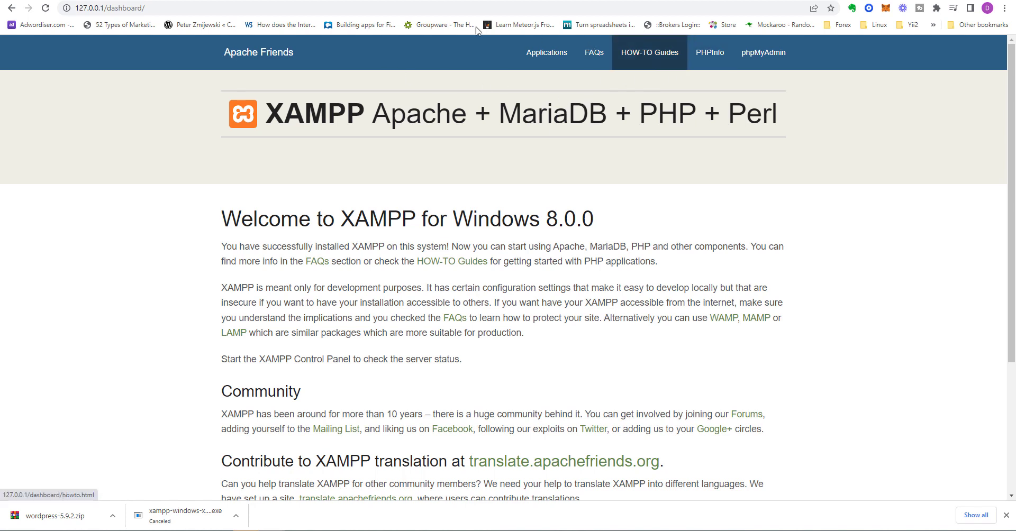
Step: Load the localhost dashboard and view its Applications and HOW-TO Guides pages
{"action": "left_click", "coordinate": [112, 8]}
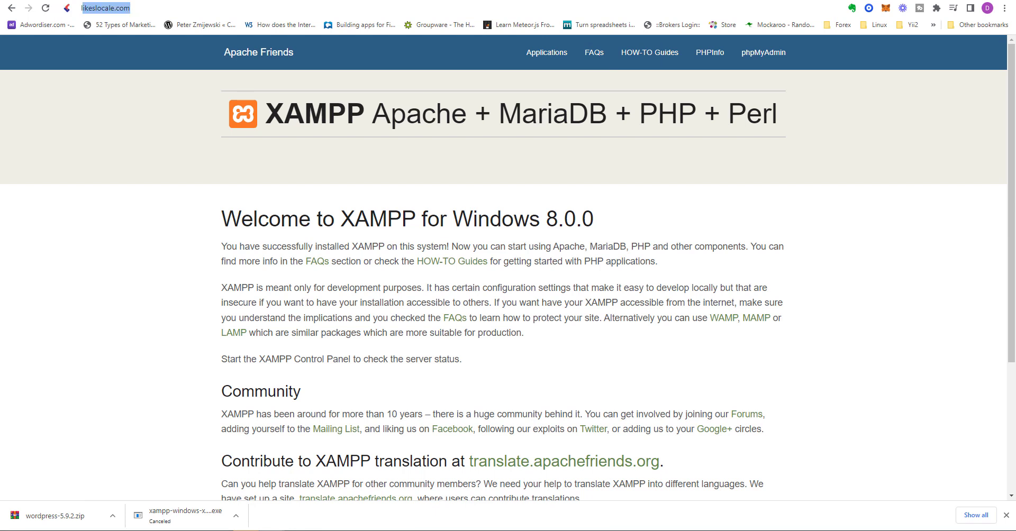
{"action": "type", "text": "localhost"}
{"action": "key", "text": "Return"}
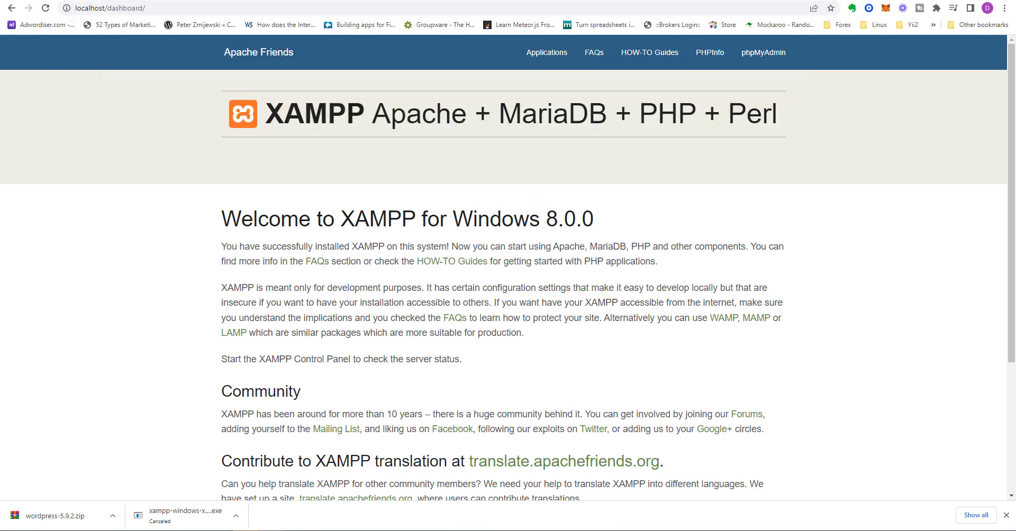
{"action": "left_click", "coordinate": [568, 65]}
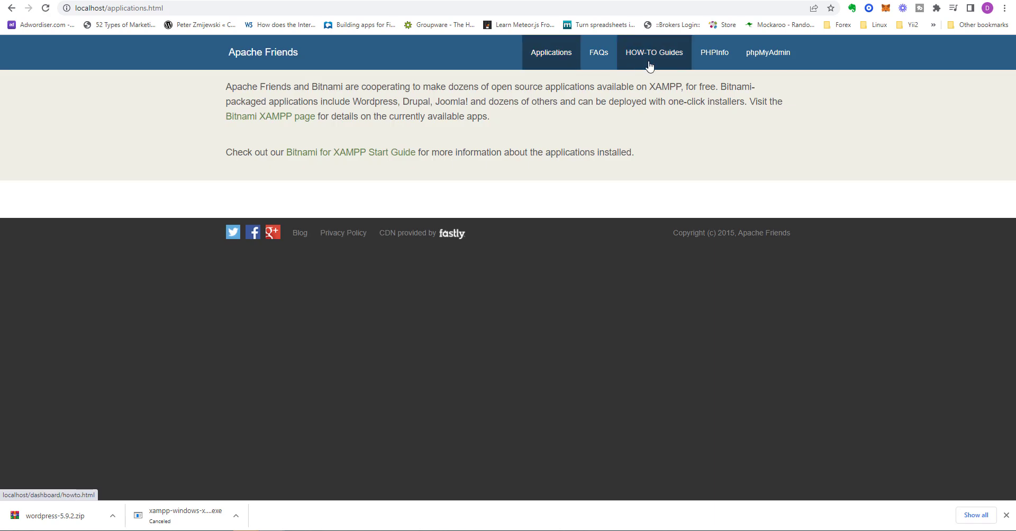
{"action": "left_click", "coordinate": [629, 60]}
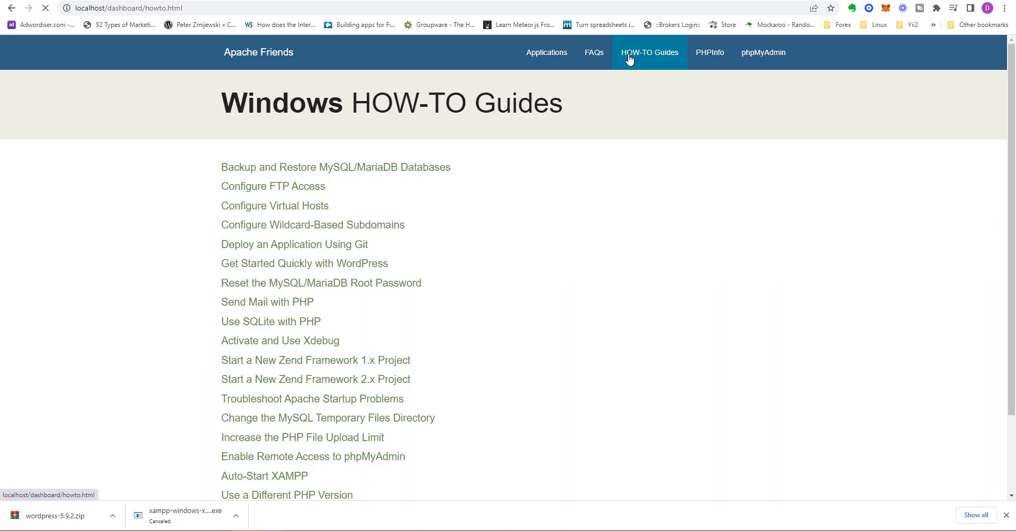
{"action": "scroll", "coordinate": [738, 295], "scroll_direction": "down", "scroll_amount": 1}
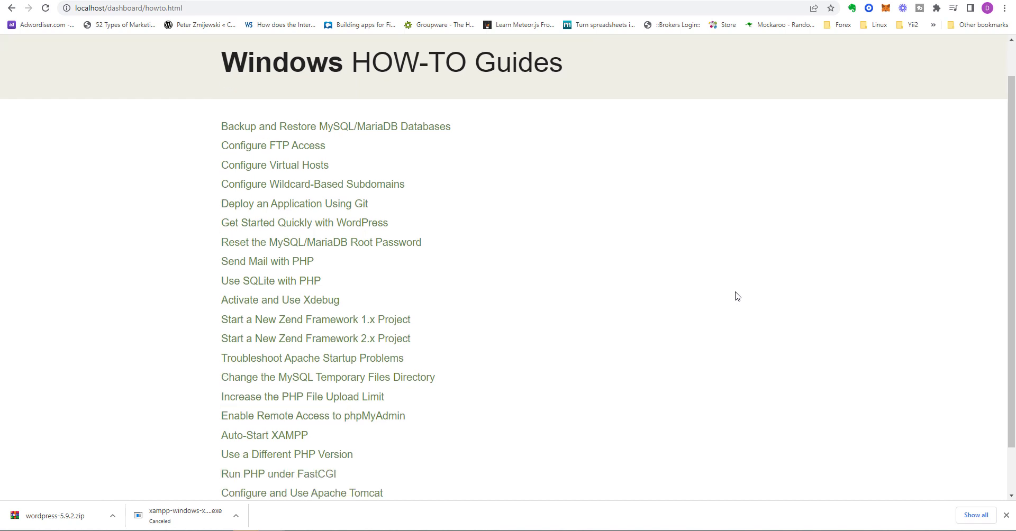
{"action": "scroll", "coordinate": [737, 295], "scroll_direction": "down", "scroll_amount": 1}
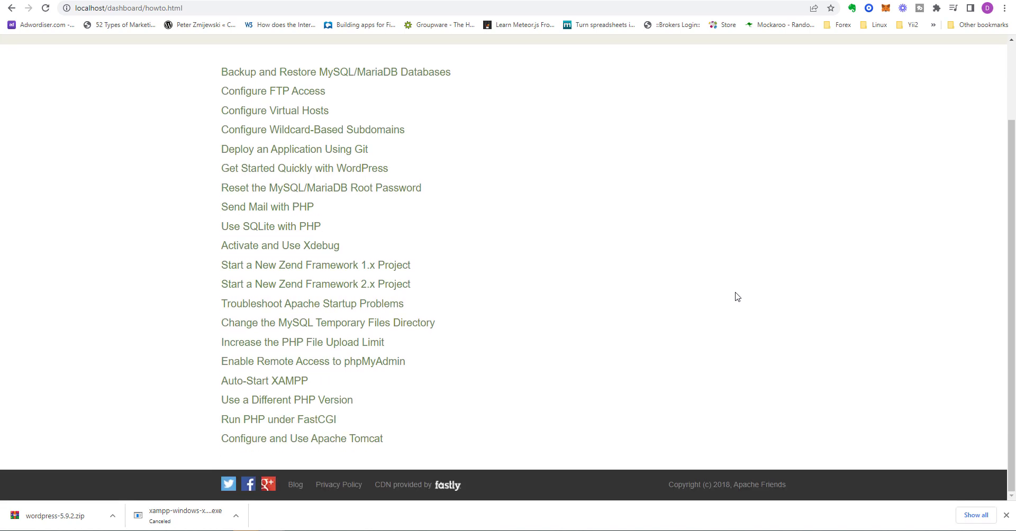
{"action": "scroll", "coordinate": [736, 296], "scroll_direction": "up", "scroll_amount": 2}
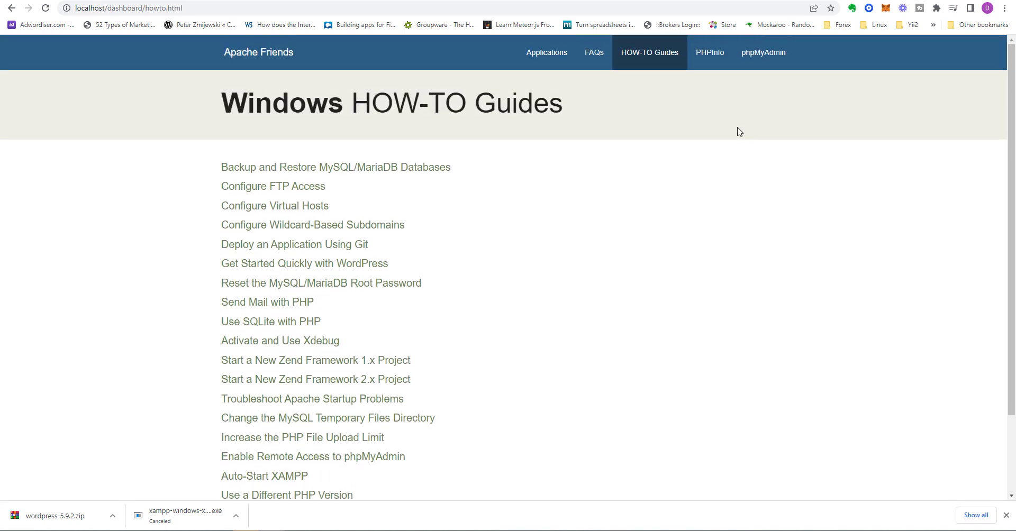
Step: Visit the PHP info and phpMyAdmin pages, returning to HOW-TO Guides each time
{"action": "left_click", "coordinate": [715, 65]}
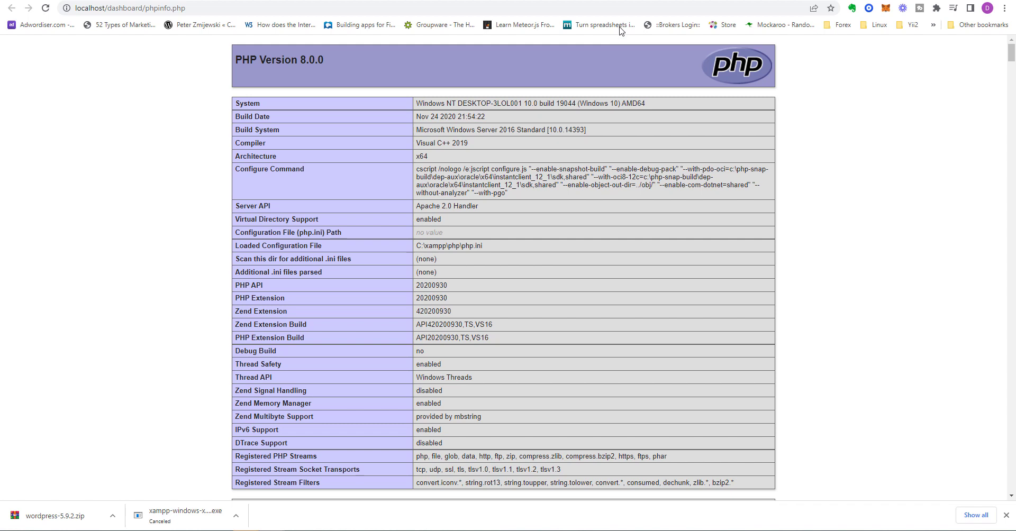
{"action": "key", "text": "alt+Left"}
{"action": "left_click", "coordinate": [760, 65]}
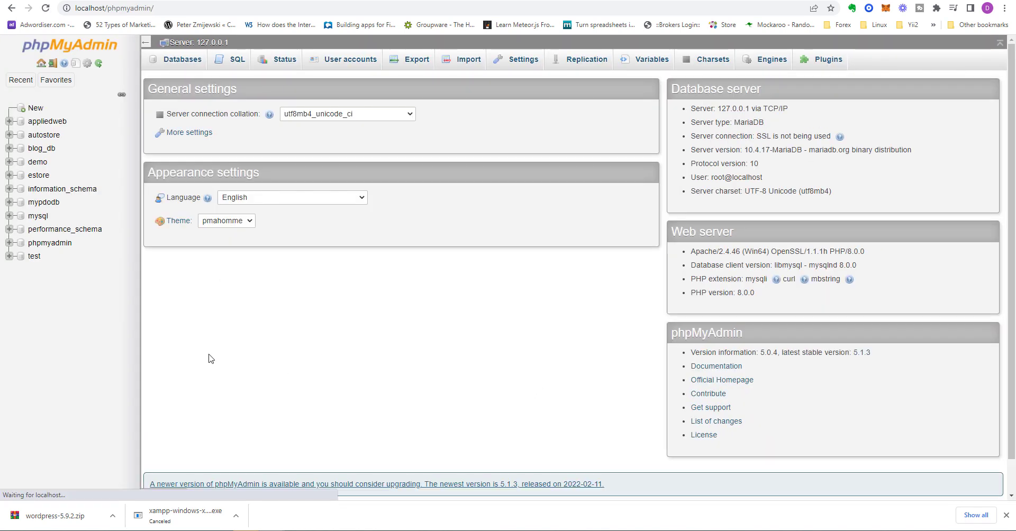
{"action": "key", "text": "alt+Left"}
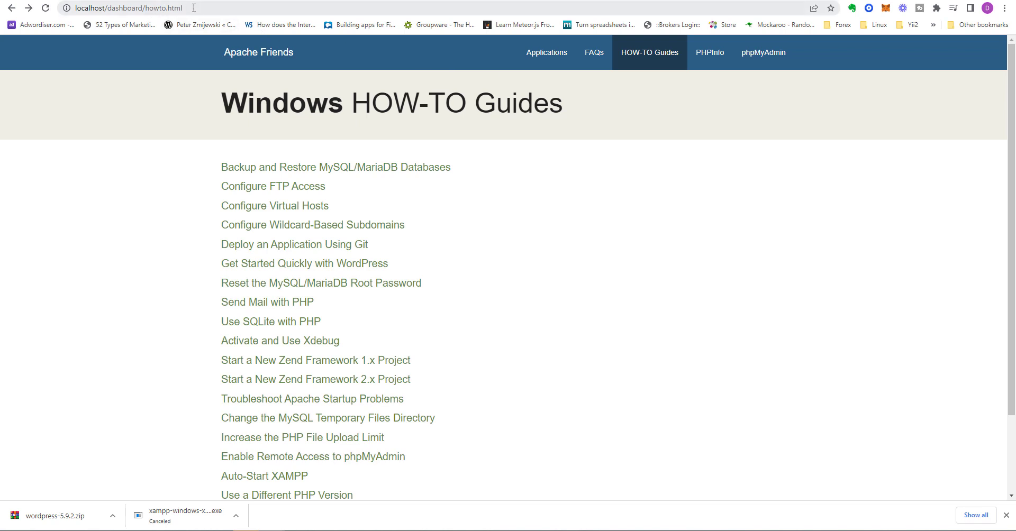
Step: Enter localhost/doxafitt in the address bar after checking the folder name in File Explorer
{"action": "left_click_drag", "start_coordinate": [194, 7], "coordinate": [108, 6]}
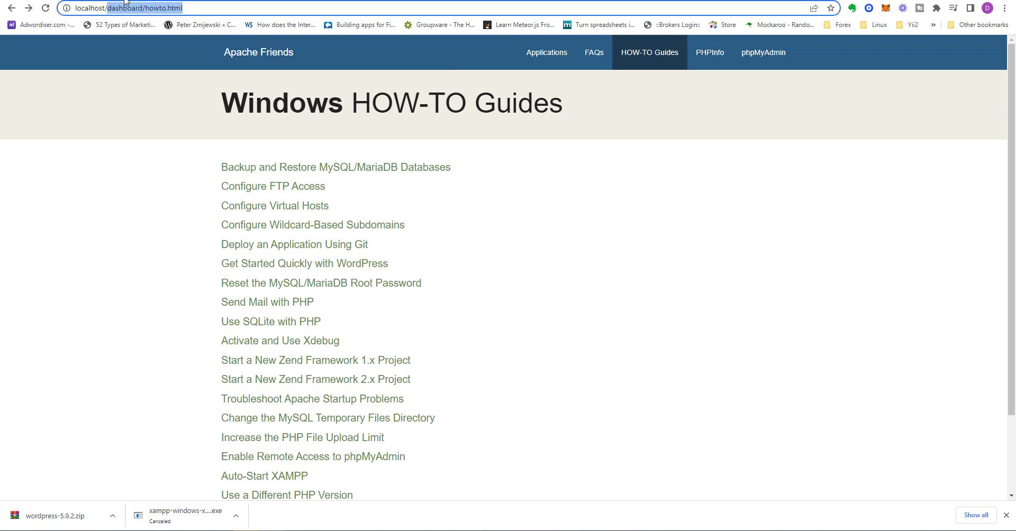
{"action": "type", "text": "doxafi"}
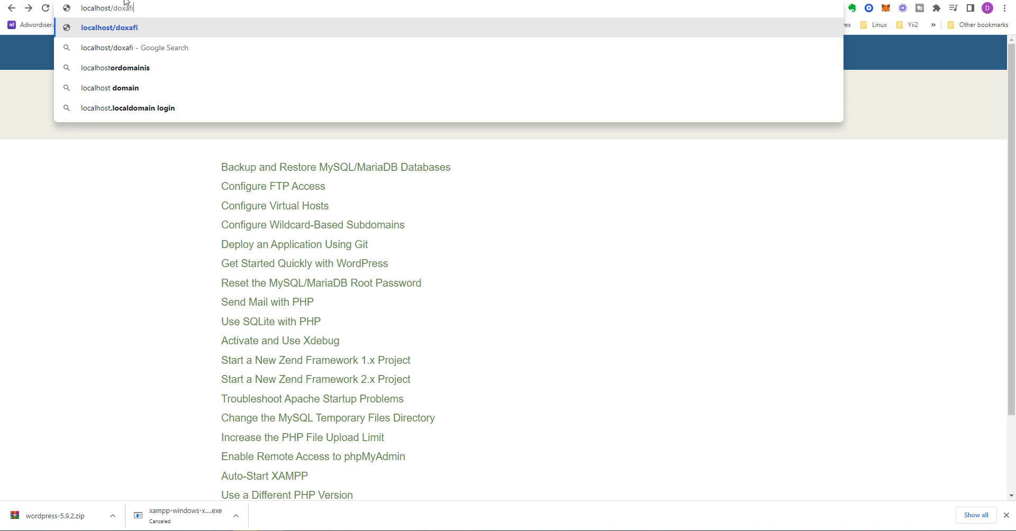
{"action": "type", "text": "ff"}
{"action": "key", "text": "BackSpace"}
{"action": "key", "text": "BackSpace"}
{"action": "type", "text": "tt"}
{"action": "mouse_move", "coordinate": [90, 529]}
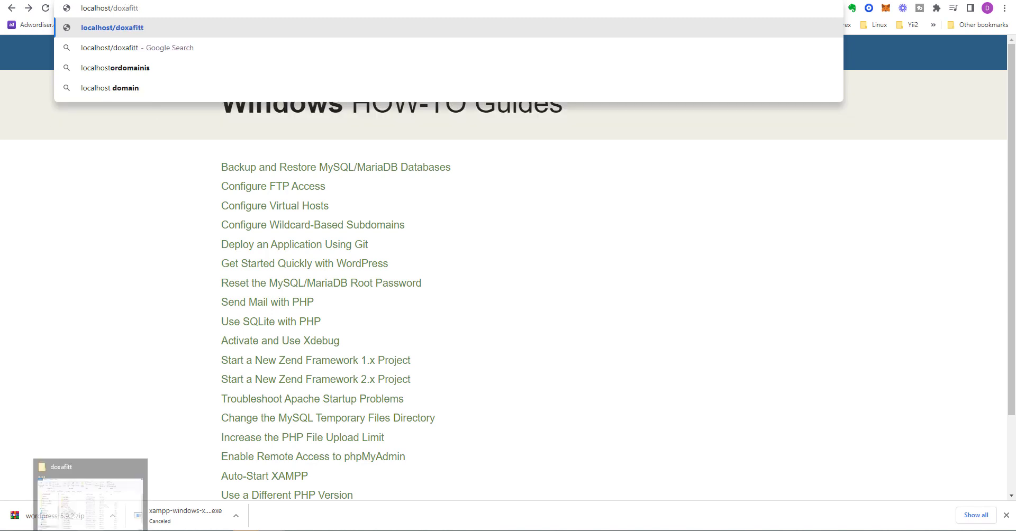
{"action": "left_click", "coordinate": [90, 498]}
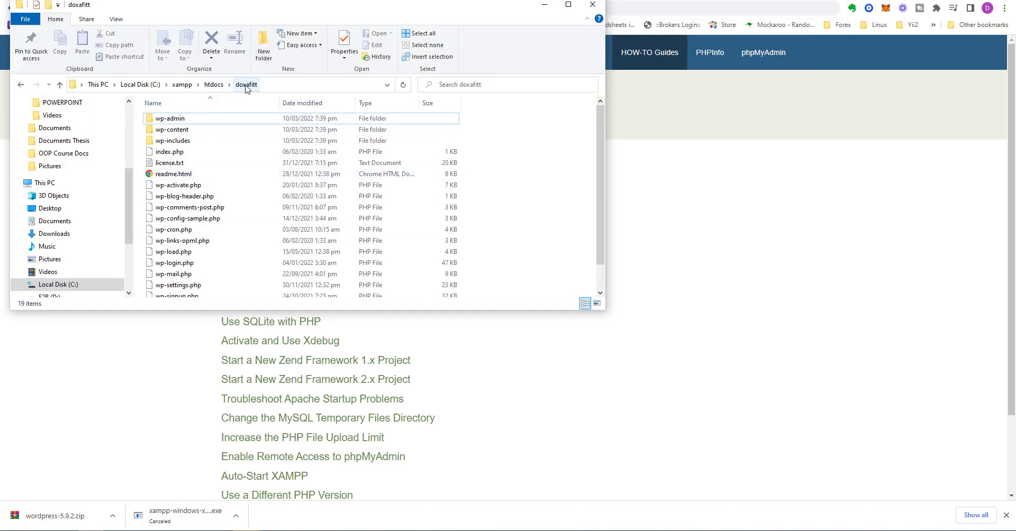
{"action": "left_click", "coordinate": [550, 9]}
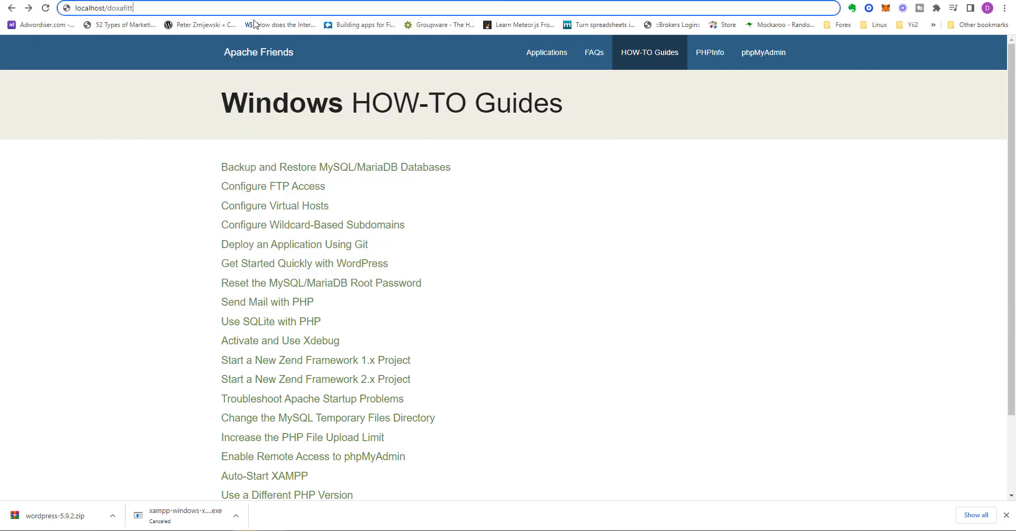
Step: Load localhost/doxafitt, choose English (United States), and continue to the database details form
{"action": "key", "text": "Return"}
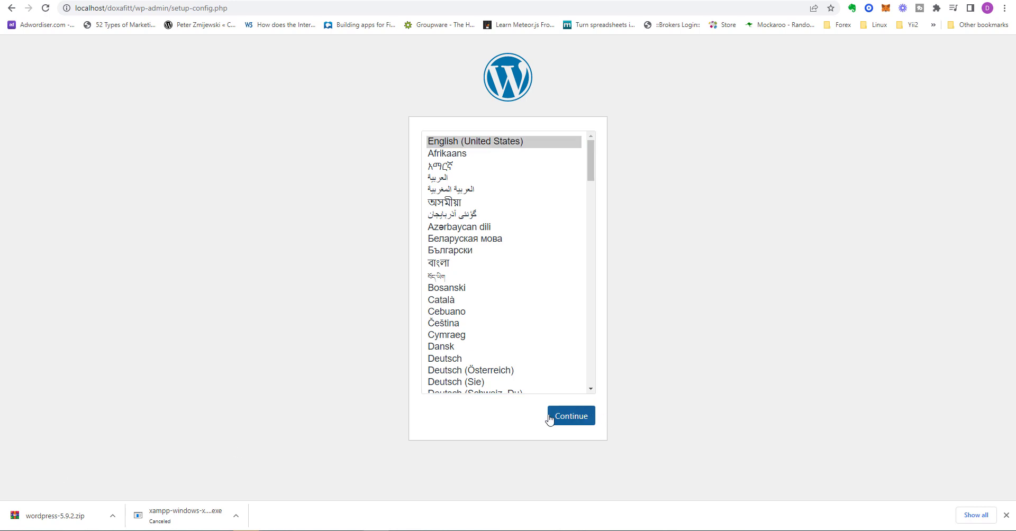
{"action": "left_click", "coordinate": [588, 423]}
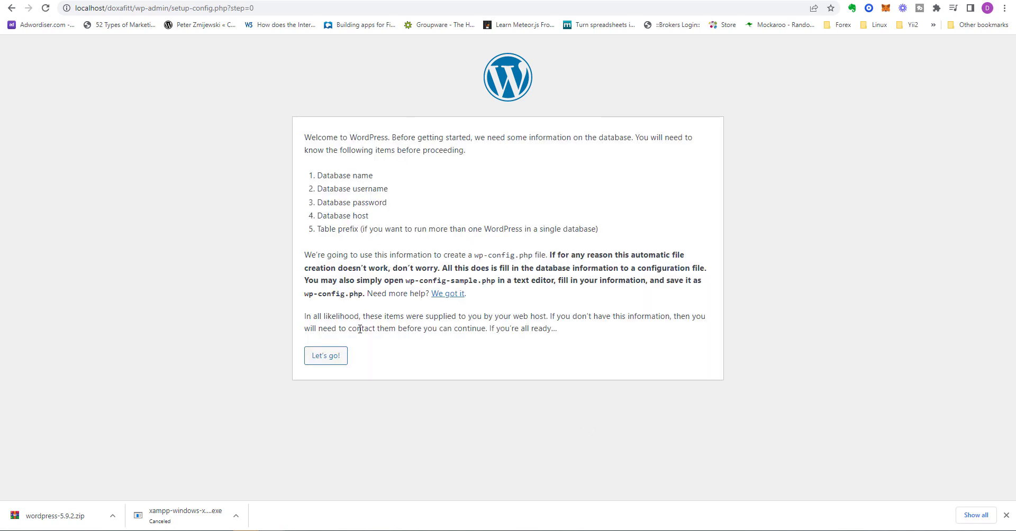
{"action": "left_click", "coordinate": [332, 358]}
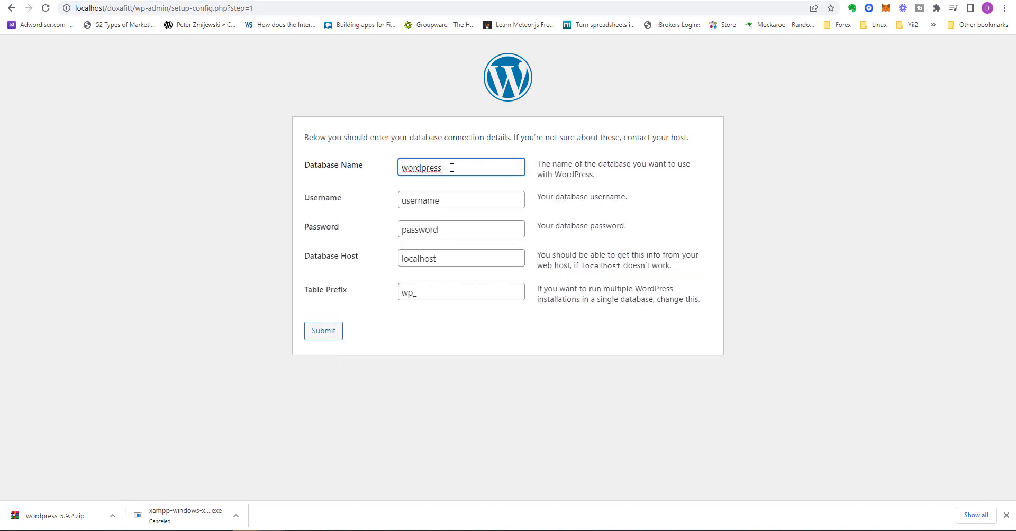
Step: Submit database wordpress_doxafitt with username doxafitt, which returns a connection error
{"action": "left_click", "coordinate": [448, 200]}
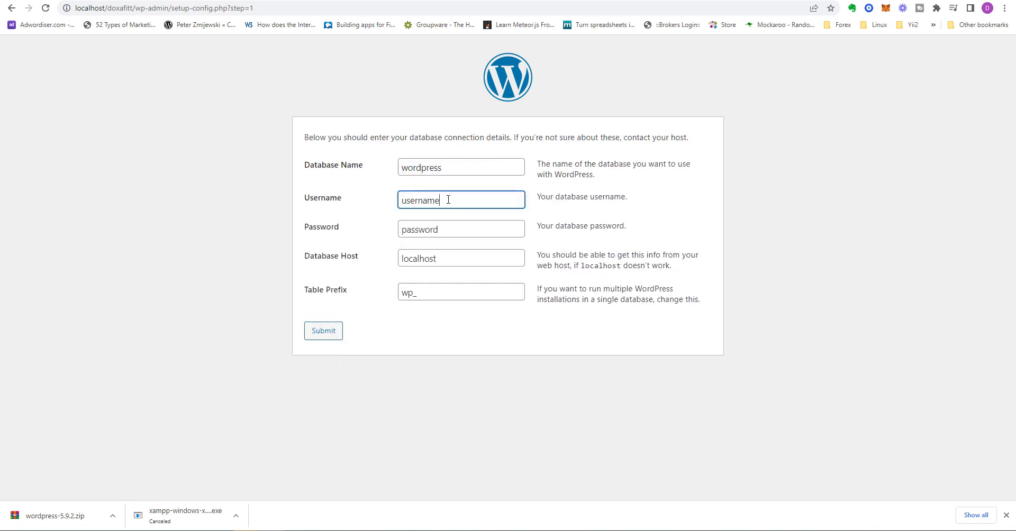
{"action": "double_click", "coordinate": [448, 199]}
{"action": "key", "text": "Return"}
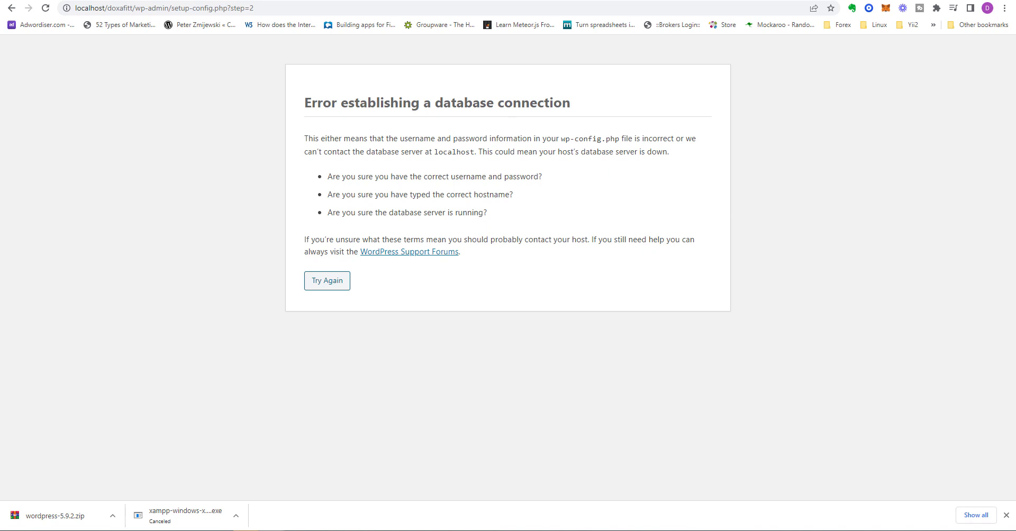
Step: Go back, edit the database username, resubmit, and start a new browser tab
{"action": "key", "text": "alt+Left"}
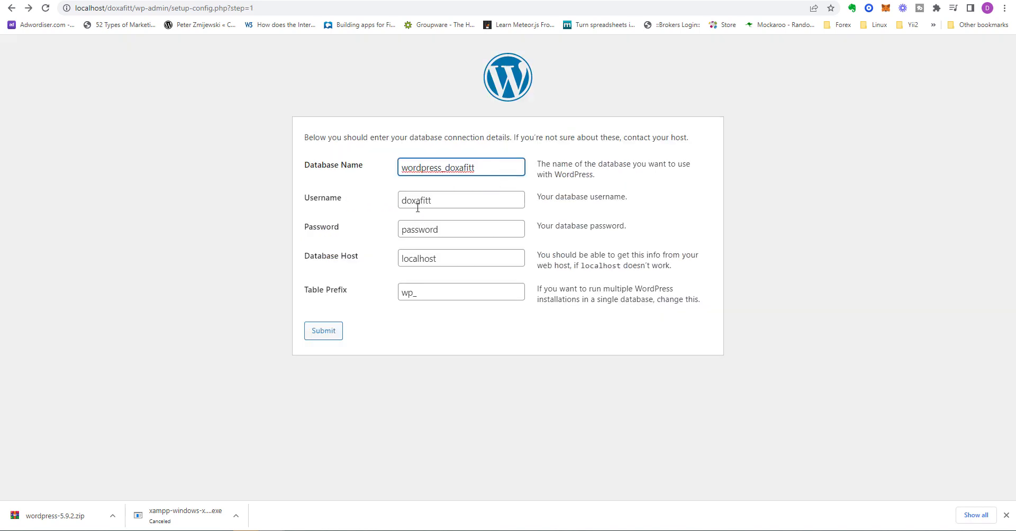
{"action": "left_click", "coordinate": [417, 207]}
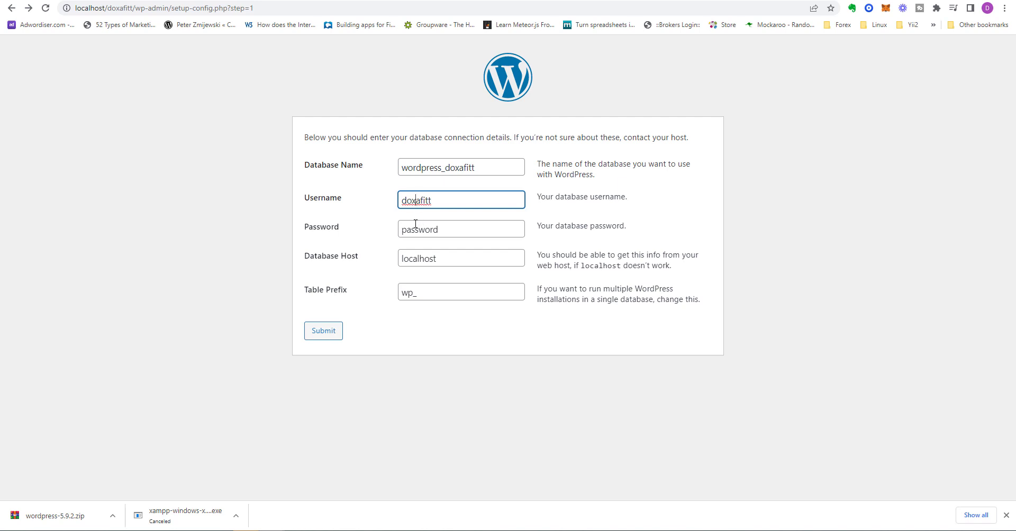
{"action": "key", "text": "Return"}
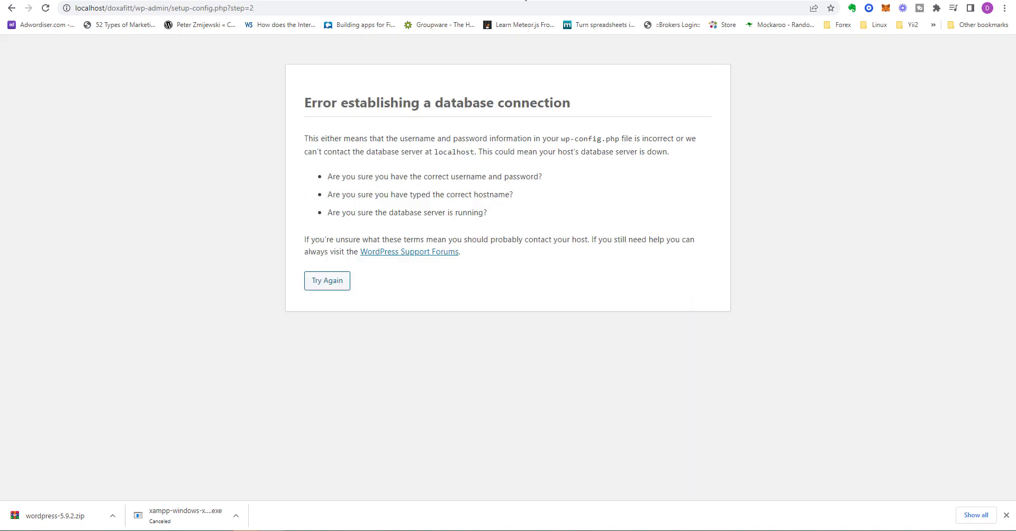
{"action": "key", "text": "ctrl+t"}
Step: Load the XAMPP dashboard at localhost and open phpMyAdmin
{"action": "type", "text": "loca"}
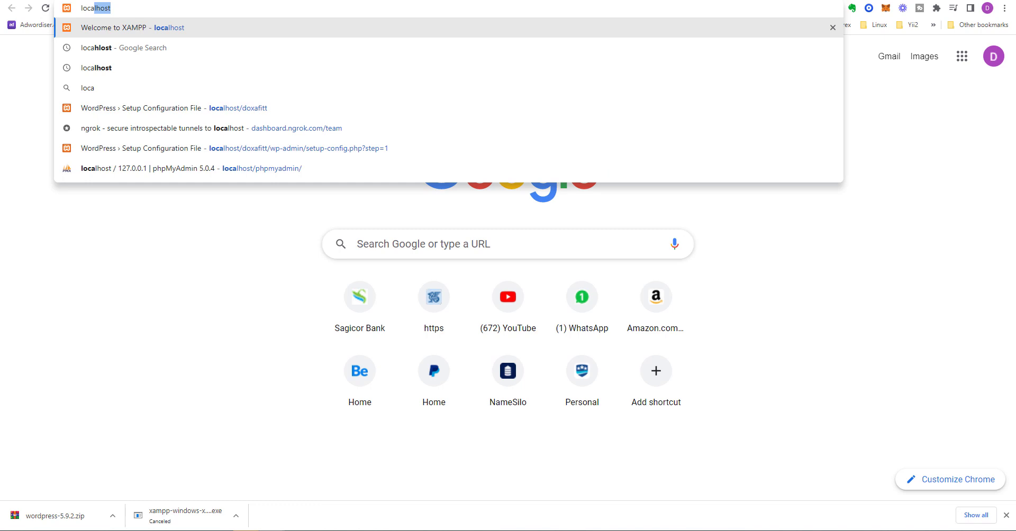
{"action": "key", "text": "Return"}
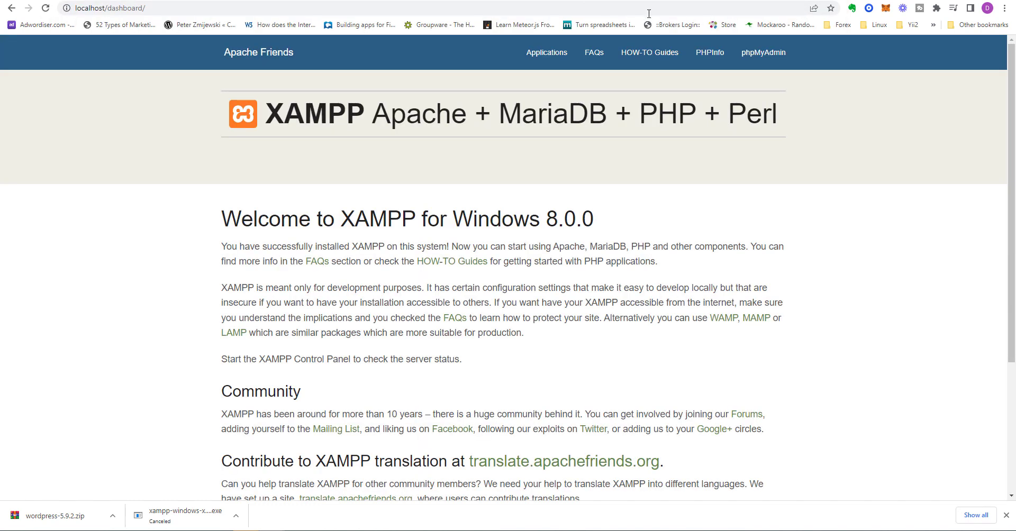
{"action": "left_click", "coordinate": [759, 57]}
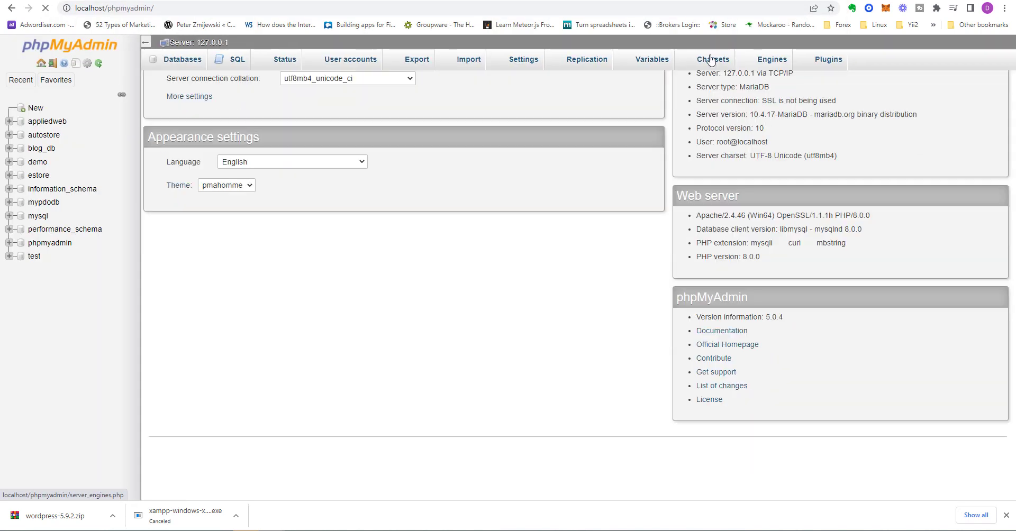
Step: Create a new database named wordpress_doxafitt, then return to the WordPress tab
{"action": "left_click", "coordinate": [36, 111]}
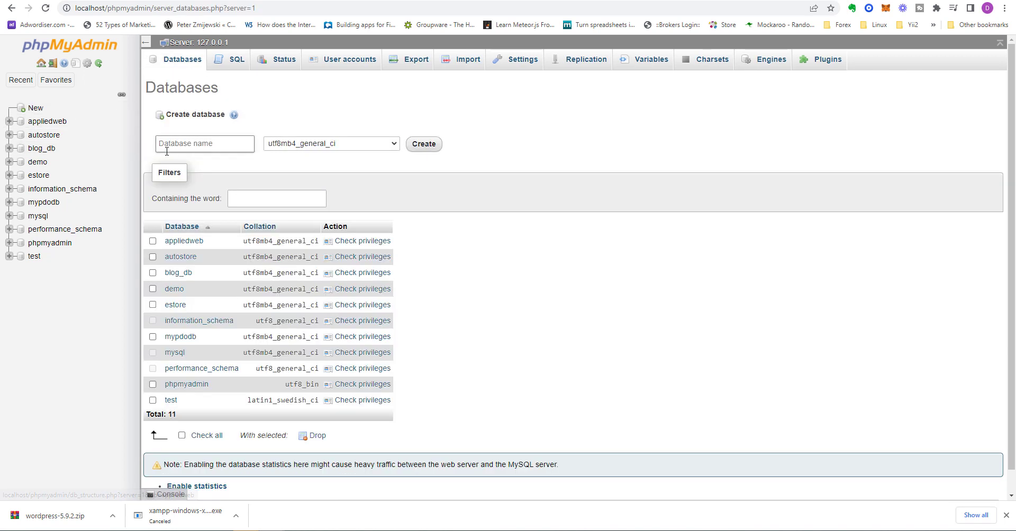
{"action": "left_click", "coordinate": [167, 151]}
{"action": "type", "text": "wordp"}
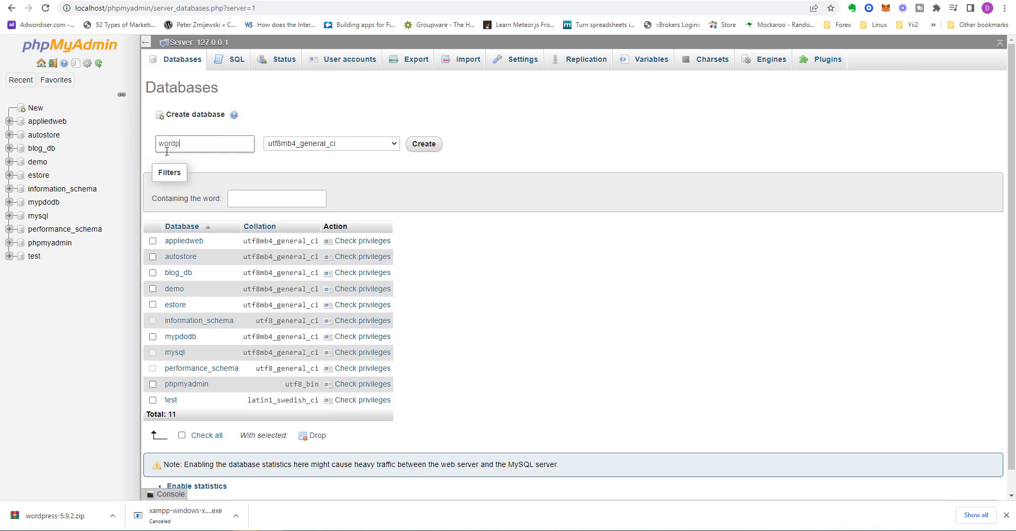
{"action": "type", "text": "ress_doxafitt"}
{"action": "left_click", "coordinate": [424, 145]}
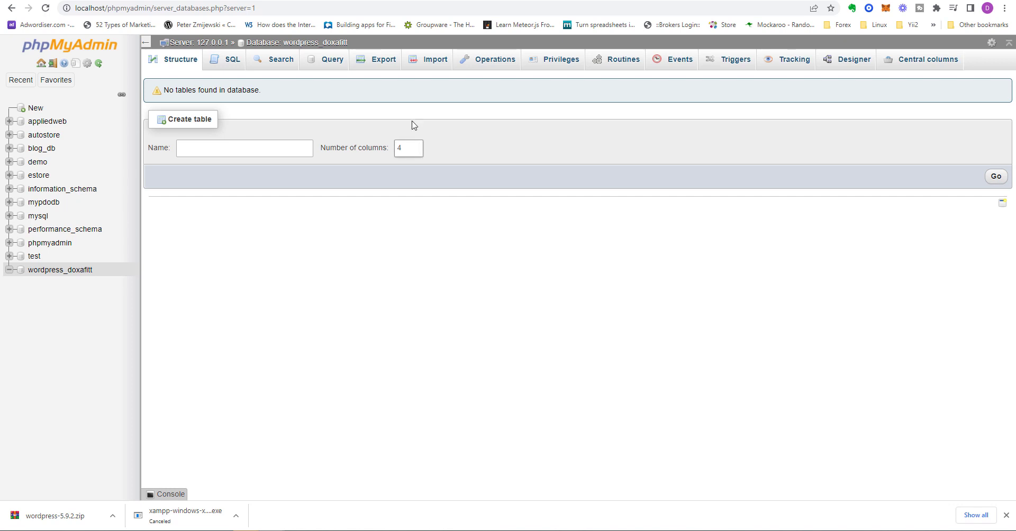
{"action": "left_click", "coordinate": [432, 1]}
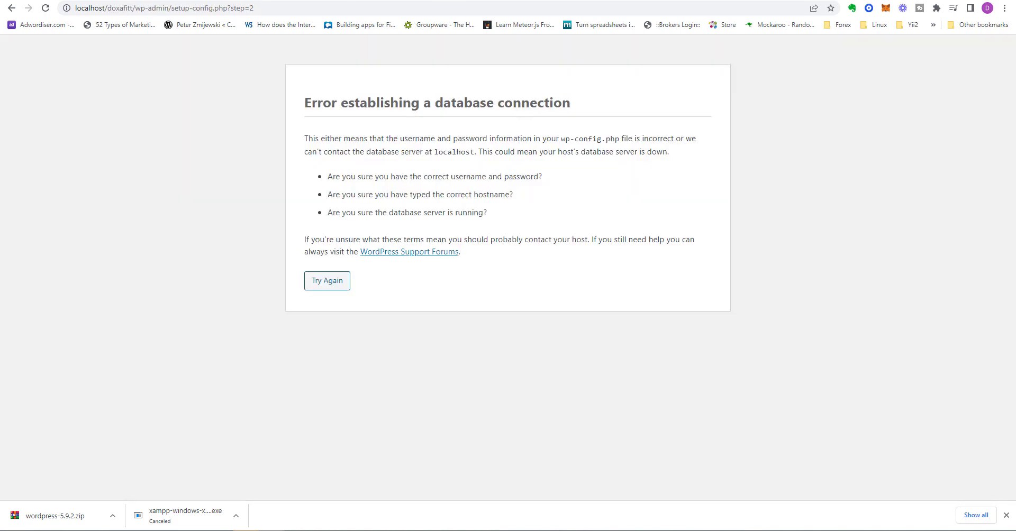
Step: Retry the connection with username root and an empty database password
{"action": "left_click", "coordinate": [320, 284]}
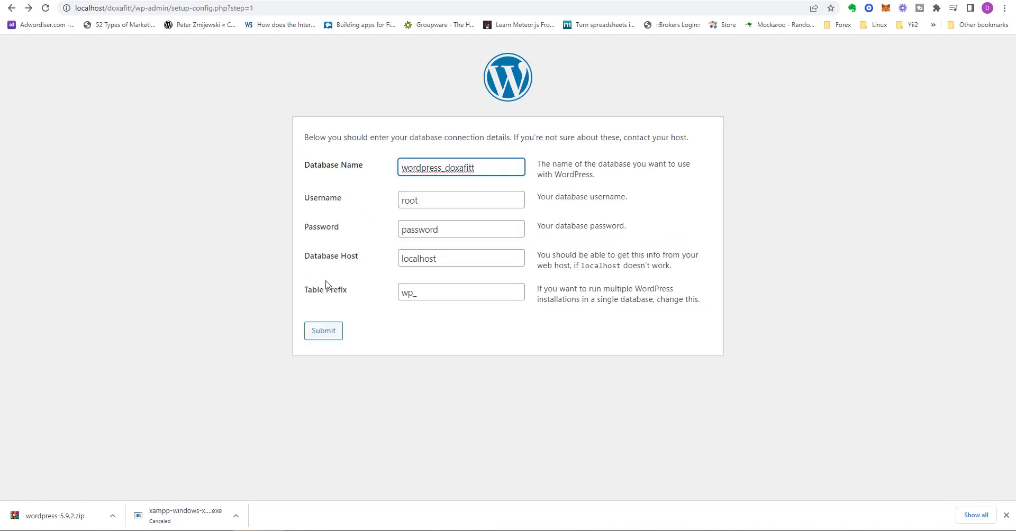
{"action": "double_click", "coordinate": [422, 228]}
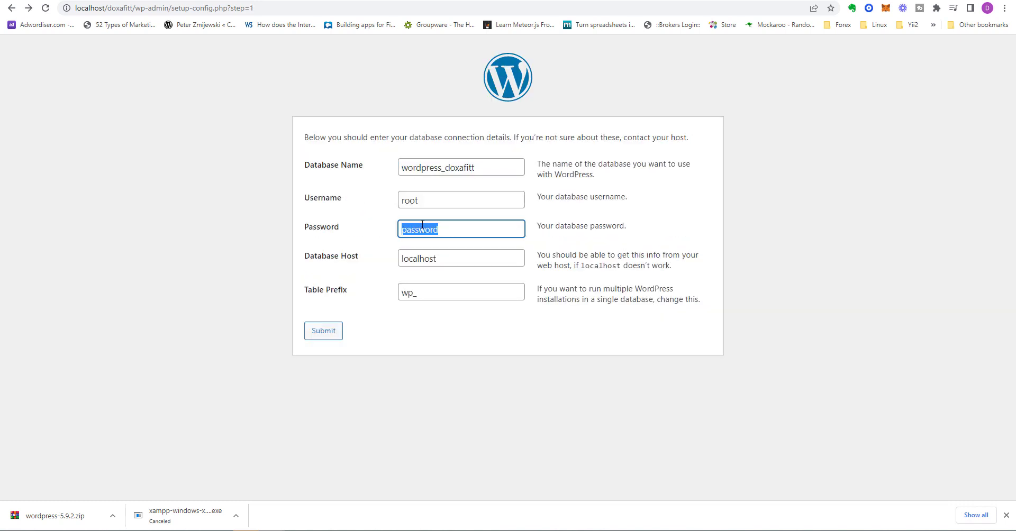
{"action": "key", "text": "BackSpace"}
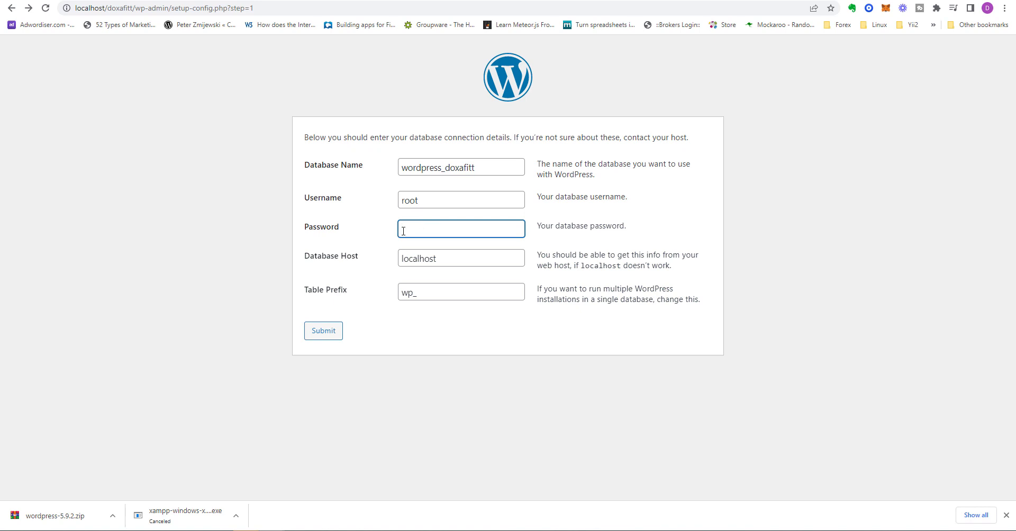
{"action": "left_click", "coordinate": [324, 332]}
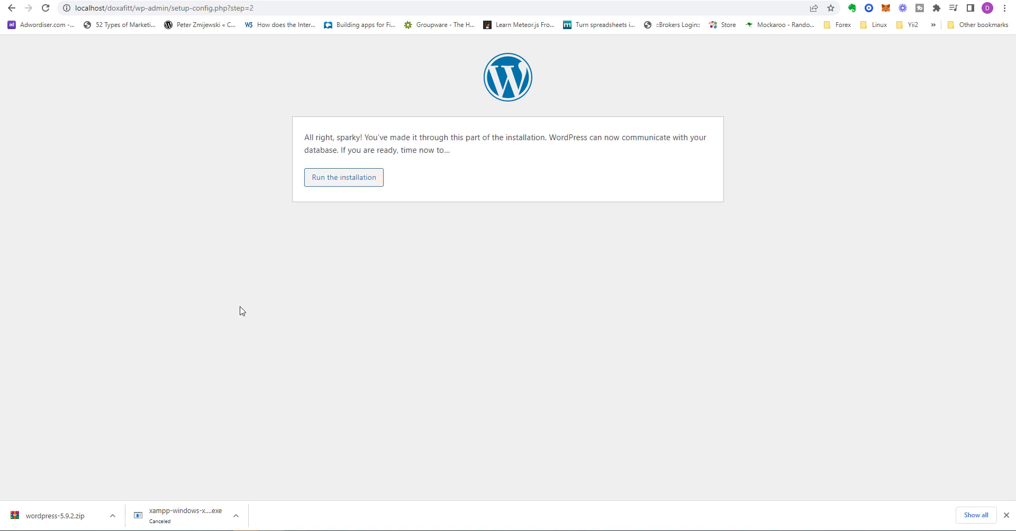
Step: Run the installation, entering site title Doxafitt and admin username doxafittadmin
{"action": "left_click", "coordinate": [351, 182]}
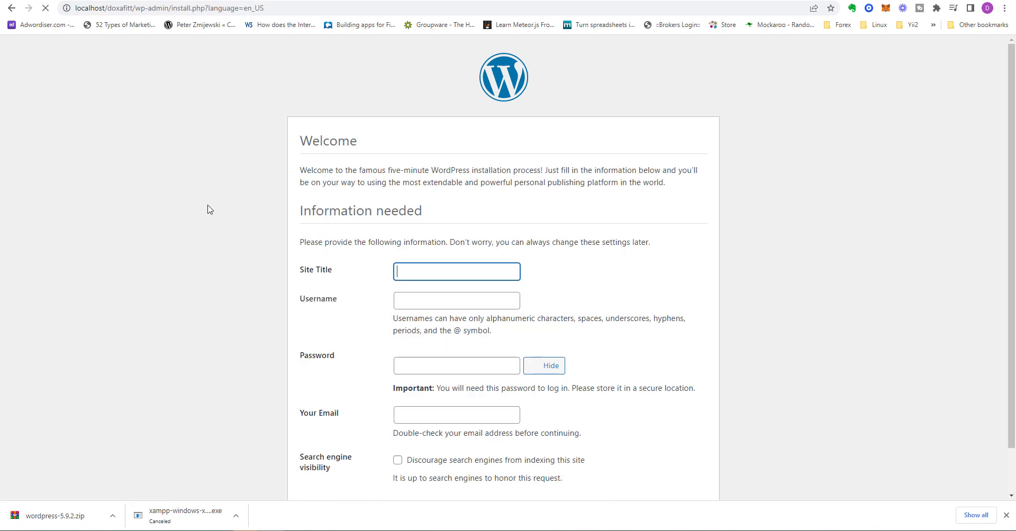
{"action": "scroll", "coordinate": [424, 229], "scroll_direction": "down", "scroll_amount": 1}
{"action": "left_click", "coordinate": [436, 215]}
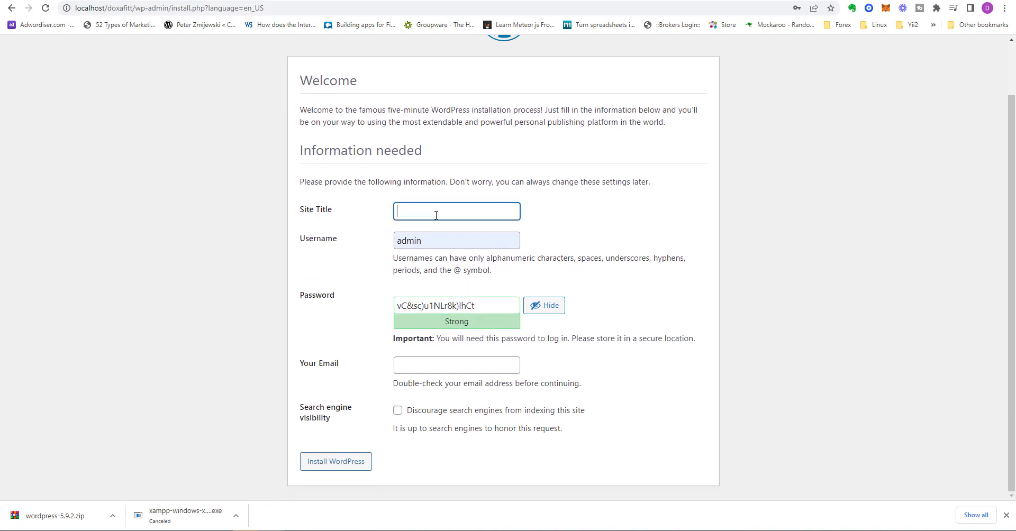
{"action": "type", "text": "Doxafiffitt"}
{"action": "key", "text": "Tab"}
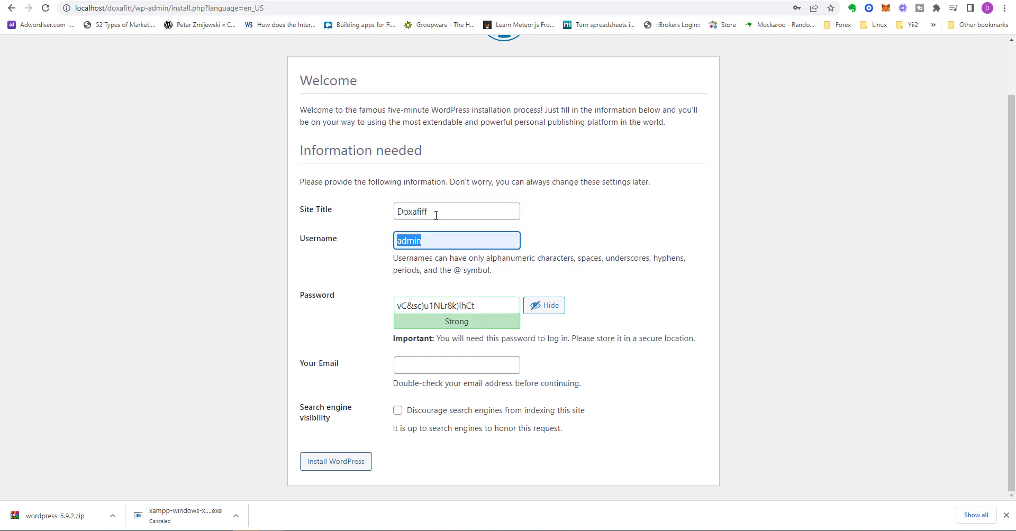
{"action": "key", "text": "Home"}
{"action": "type", "text": "doxa"}
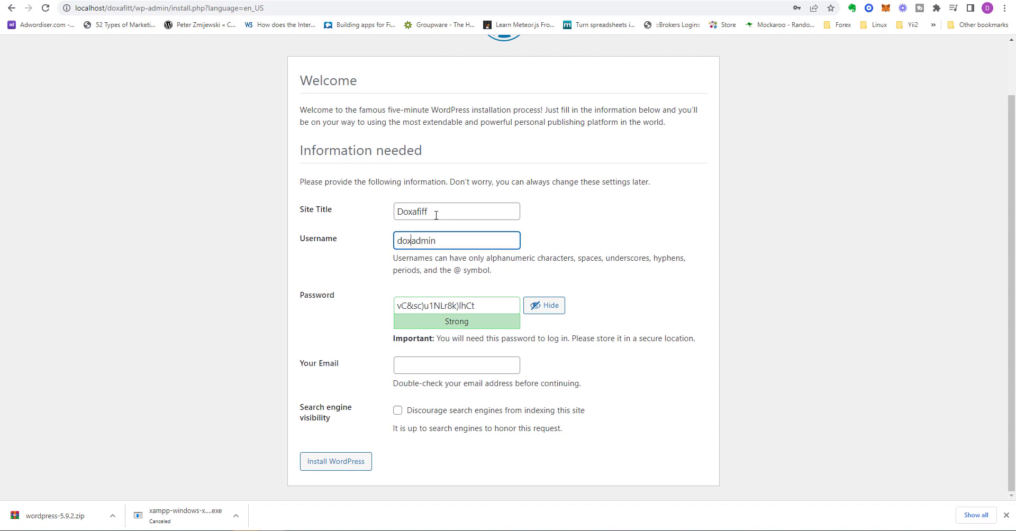
{"action": "type", "text": "fitt"}
Step: Replace the generated password with a custom one and start entering the admin e-mail
{"action": "triple_click", "coordinate": [501, 308]}
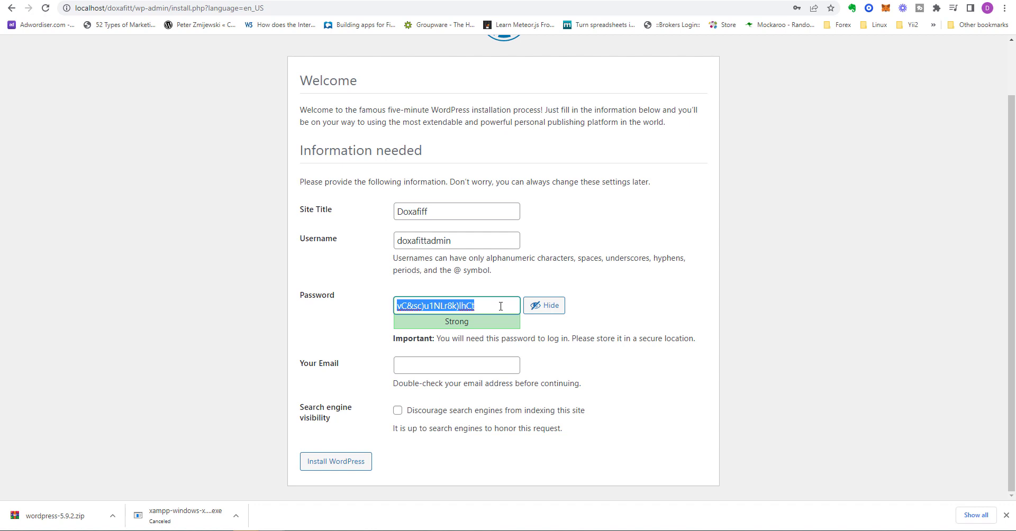
{"action": "type", "text": "doxa"}
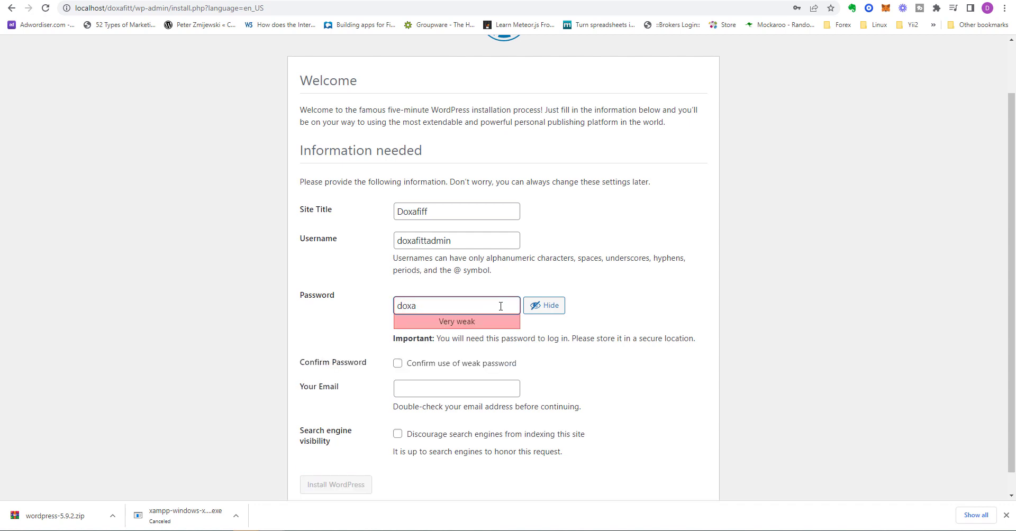
{"action": "type", "text": "fitt"}
{"action": "type", "text": "12"}
{"action": "key", "text": "BackSpace"}
{"action": "key", "text": "BackSpace"}
{"action": "key", "text": "BackSpace"}
{"action": "type", "text": "123"}
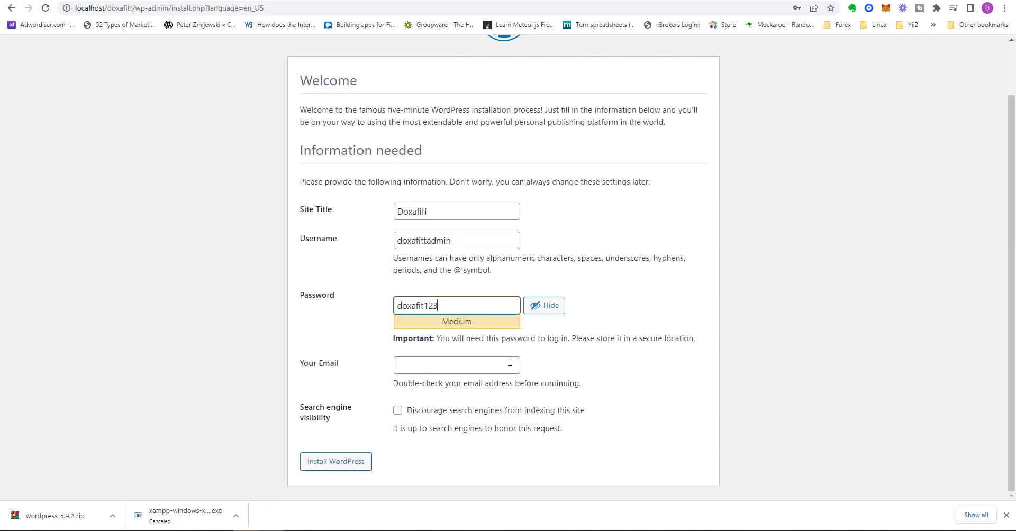
{"action": "left_click", "coordinate": [509, 362]}
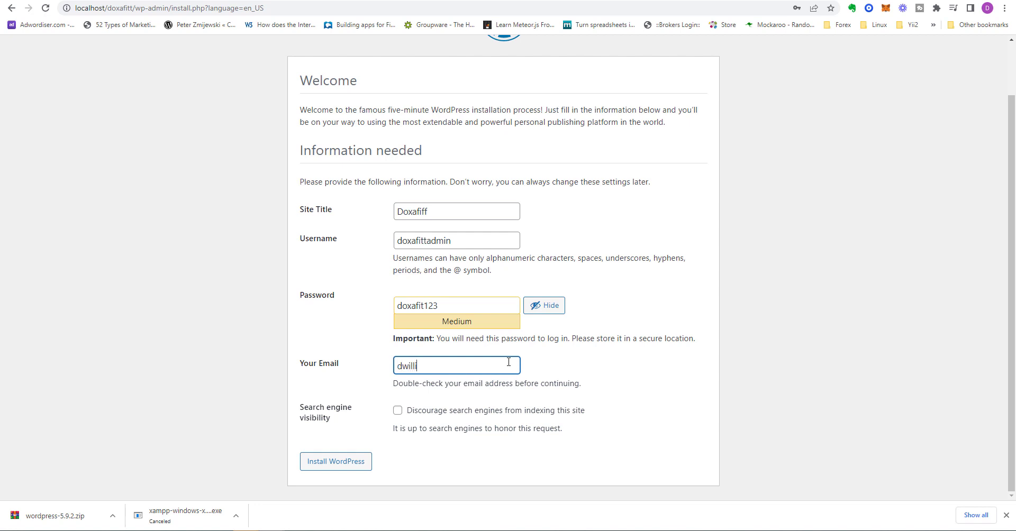
Step: Install WordPress and copy the new admin username doxafittadmin
{"action": "left_click", "coordinate": [344, 463]}
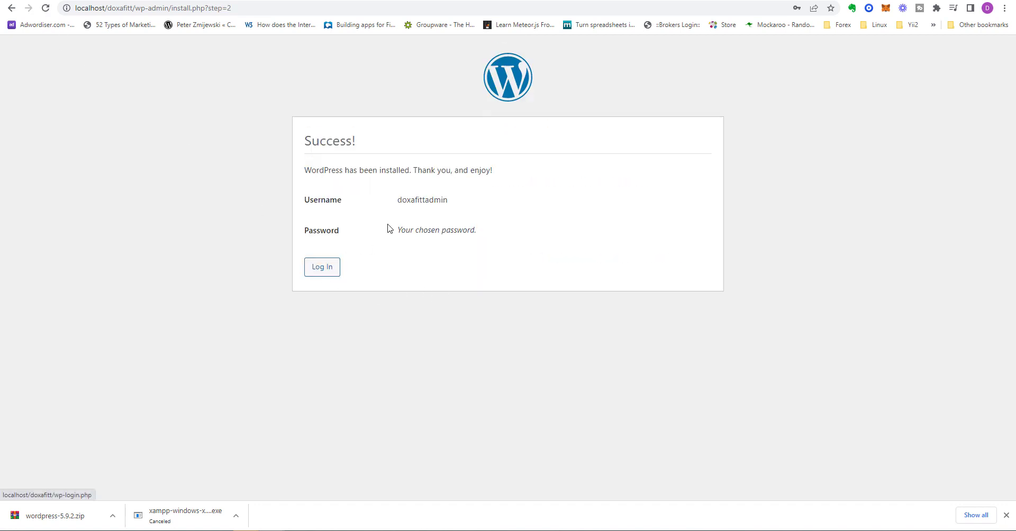
{"action": "double_click", "coordinate": [416, 200]}
{"action": "right_click", "coordinate": [416, 200]}
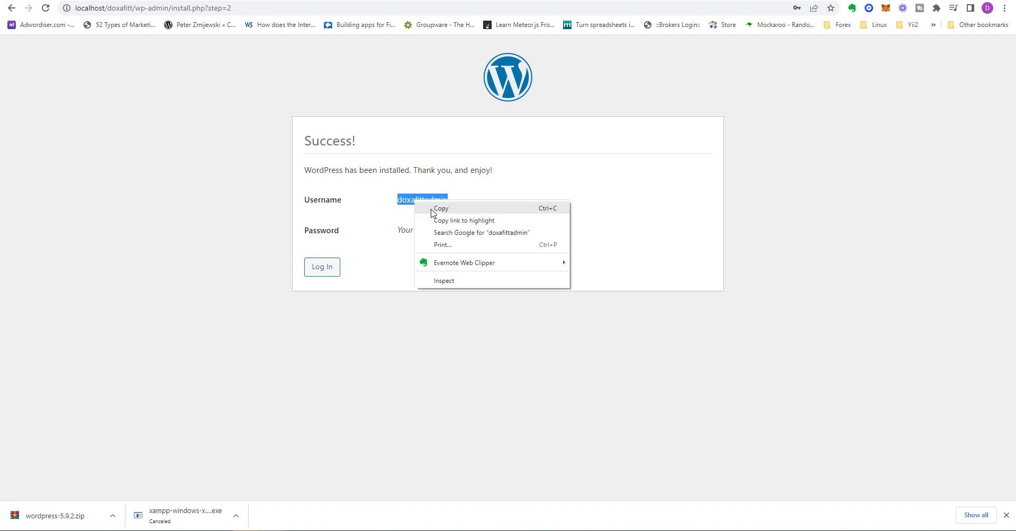
{"action": "left_click", "coordinate": [432, 207]}
{"action": "left_click", "coordinate": [325, 270]}
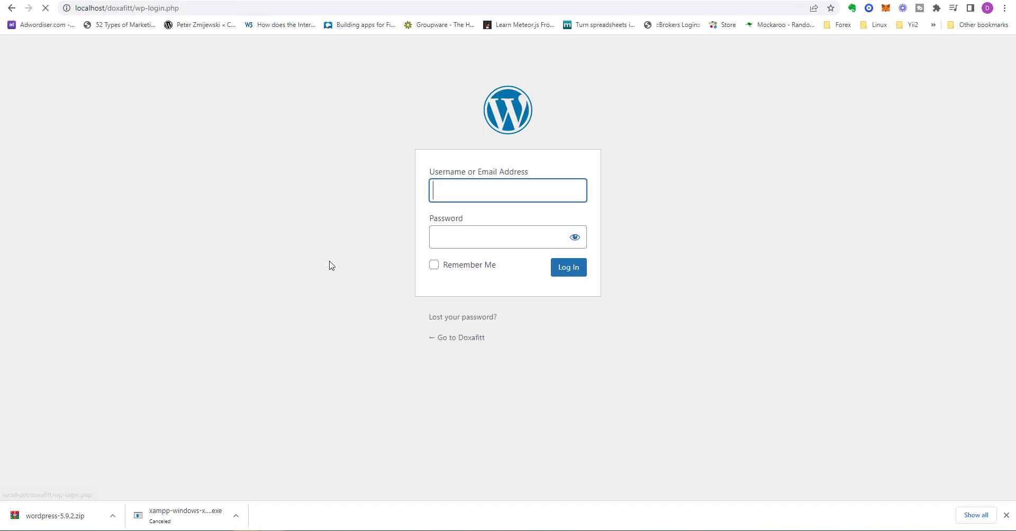
{"action": "double_click", "coordinate": [448, 193]}
{"action": "right_click", "coordinate": [449, 193]}
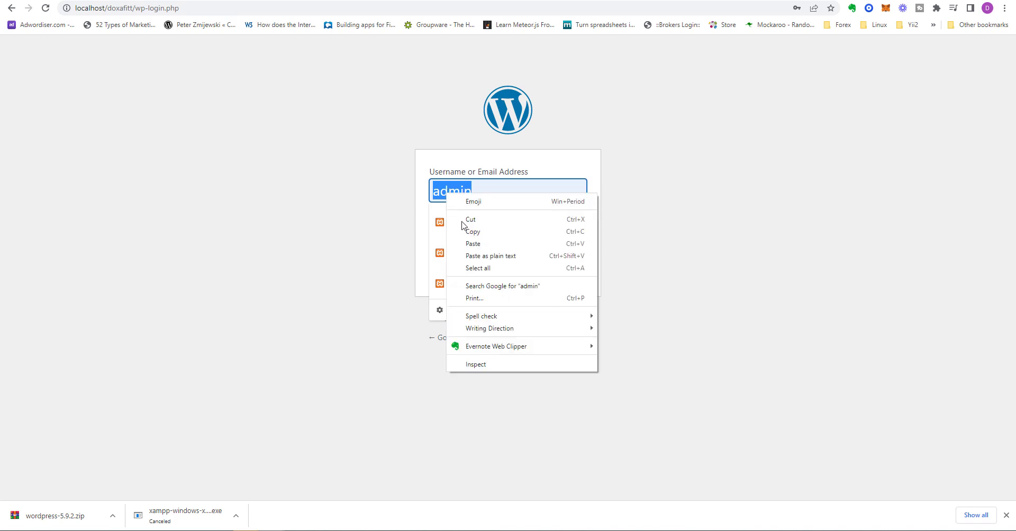
{"action": "left_click", "coordinate": [477, 243]}
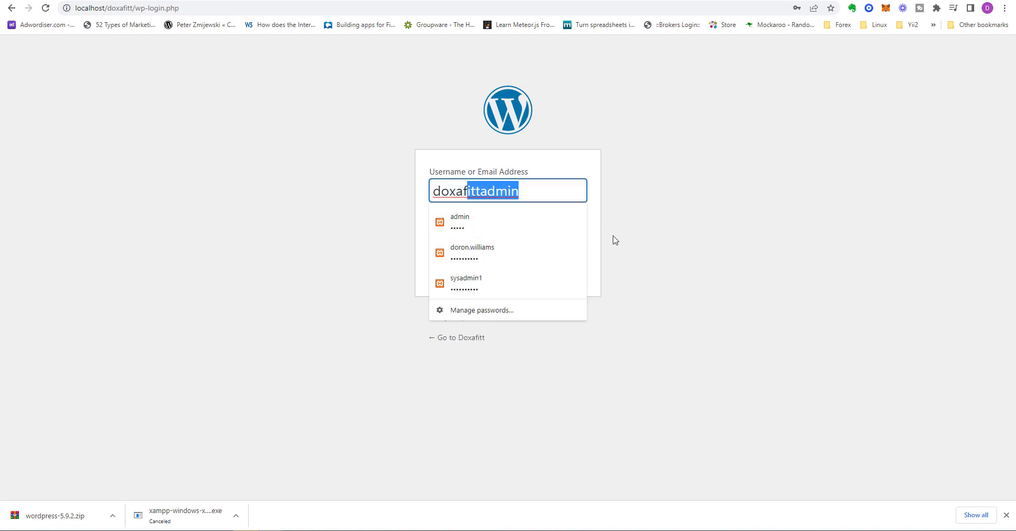
{"action": "left_click", "coordinate": [620, 236]}
Step: Enter the admin password, leave Remember Me unchecked, and log in
{"action": "double_click", "coordinate": [475, 231]}
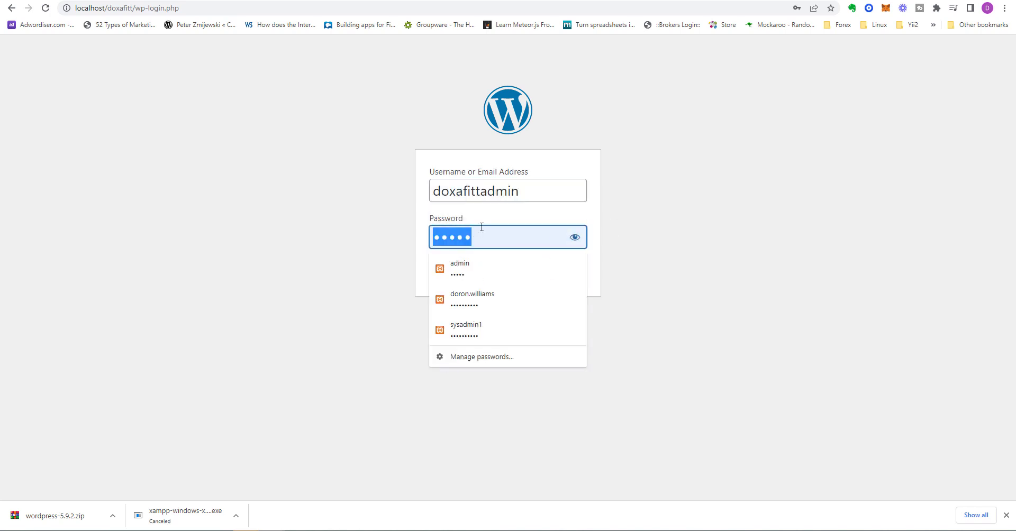
{"action": "type", "text": "••"}
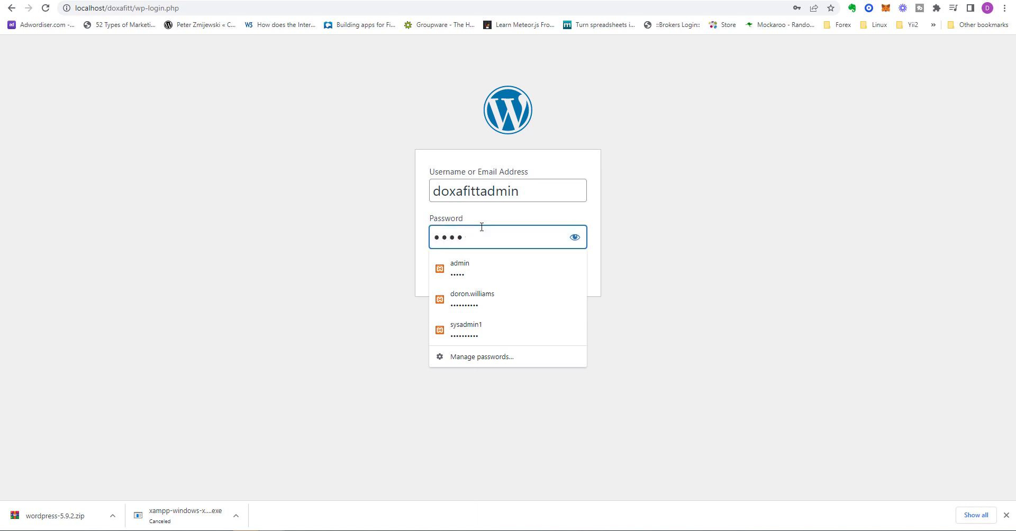
{"action": "type", "text": "••••••"}
{"action": "left_click", "coordinate": [574, 239]}
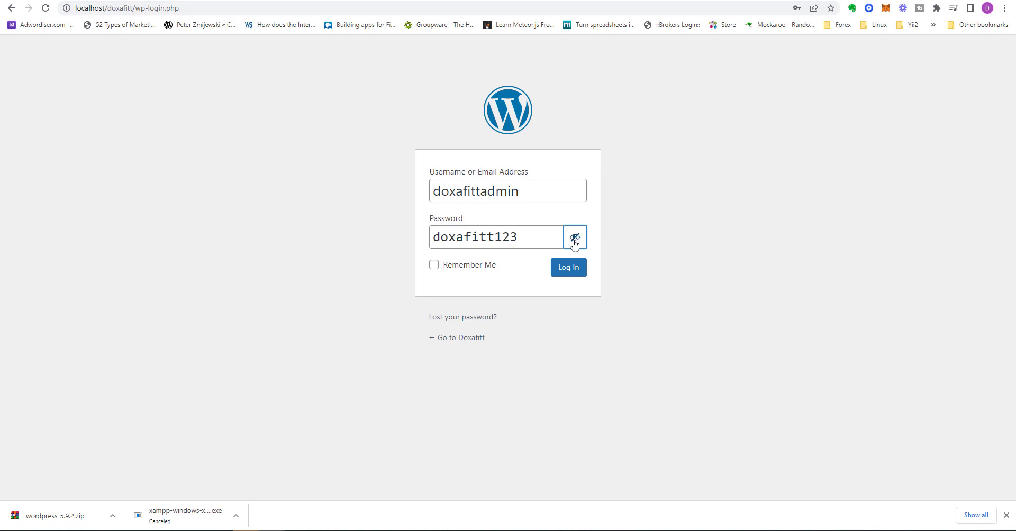
{"action": "left_click", "coordinate": [574, 239]}
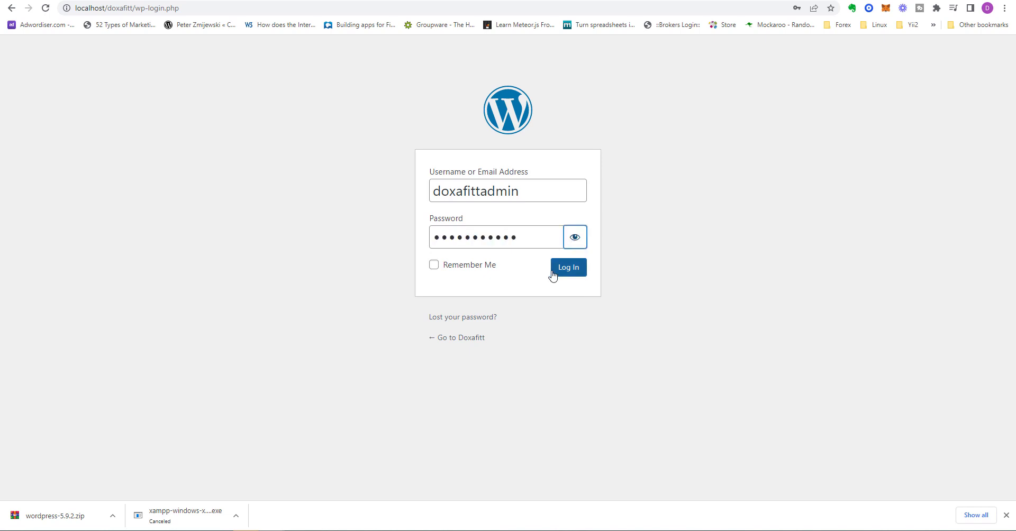
{"action": "left_click", "coordinate": [460, 269]}
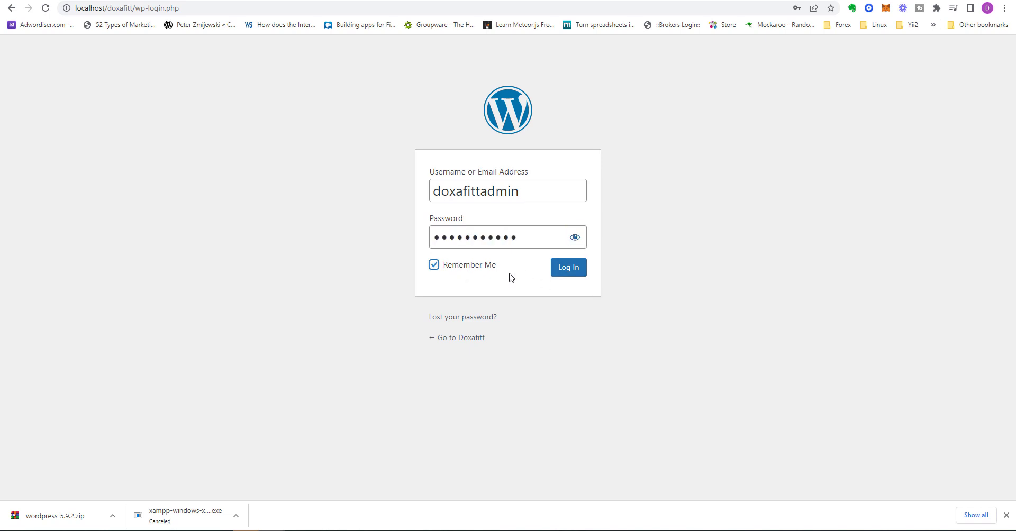
{"action": "left_click", "coordinate": [448, 266]}
{"action": "left_click", "coordinate": [576, 271]}
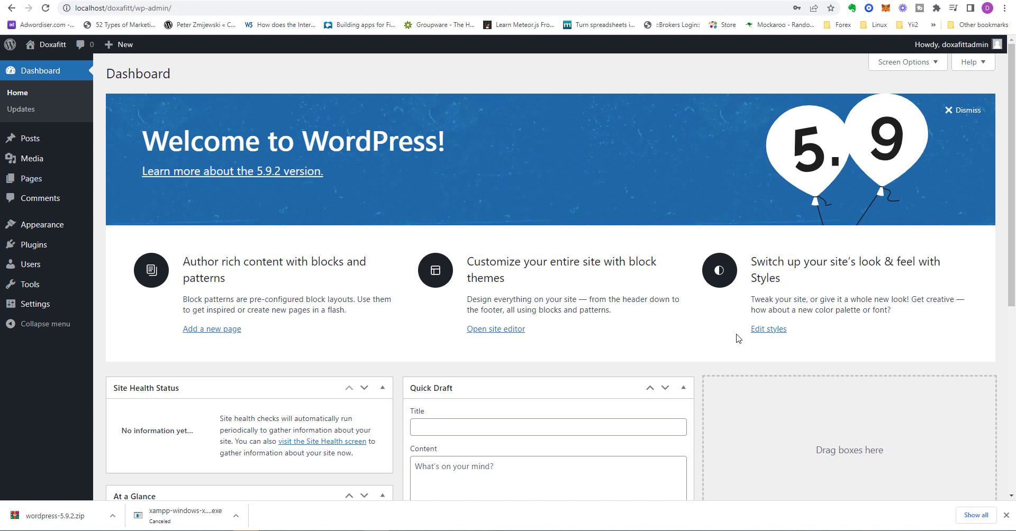
Step: Dismiss the welcome panel, browse the Doxafitt front page's Hello world! post, and return to the dashboard
{"action": "left_click", "coordinate": [954, 109]}
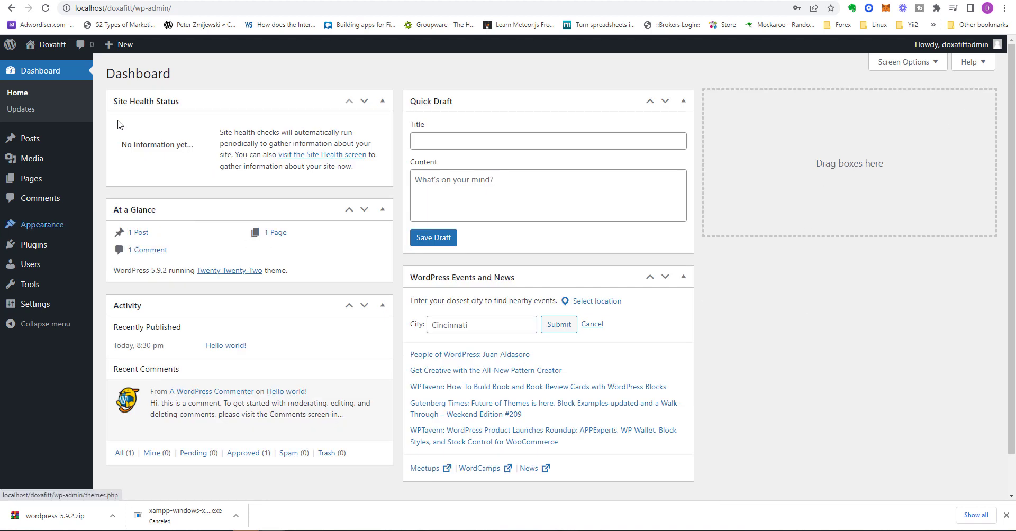
{"action": "right_click", "coordinate": [60, 50]}
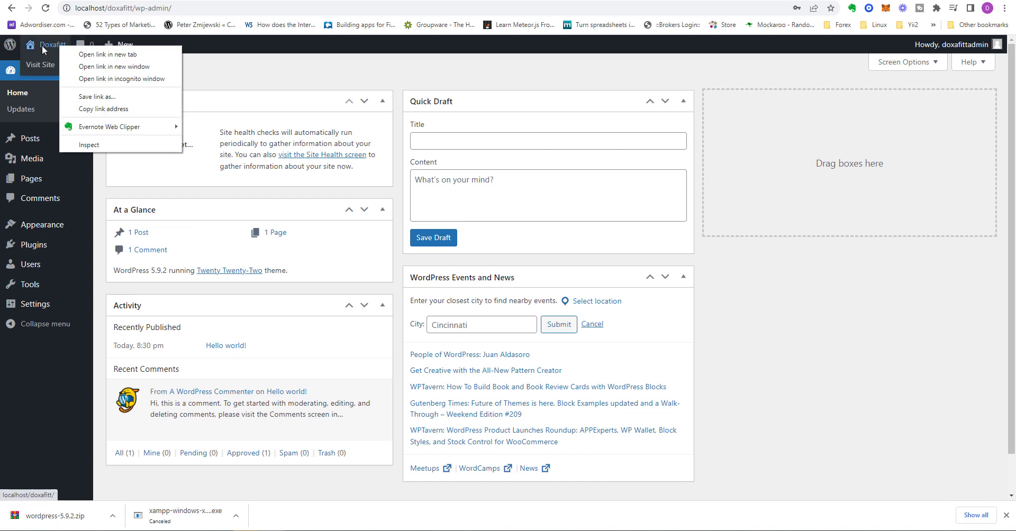
{"action": "left_click", "coordinate": [42, 45]}
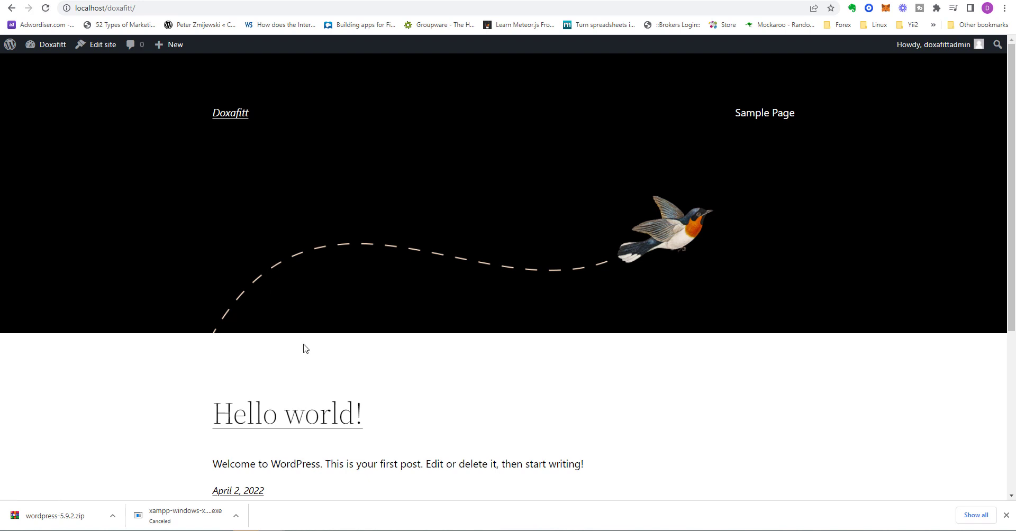
{"action": "scroll", "coordinate": [304, 348], "scroll_direction": "down", "scroll_amount": 4}
{"action": "scroll", "coordinate": [304, 349], "scroll_direction": "down", "scroll_amount": 1}
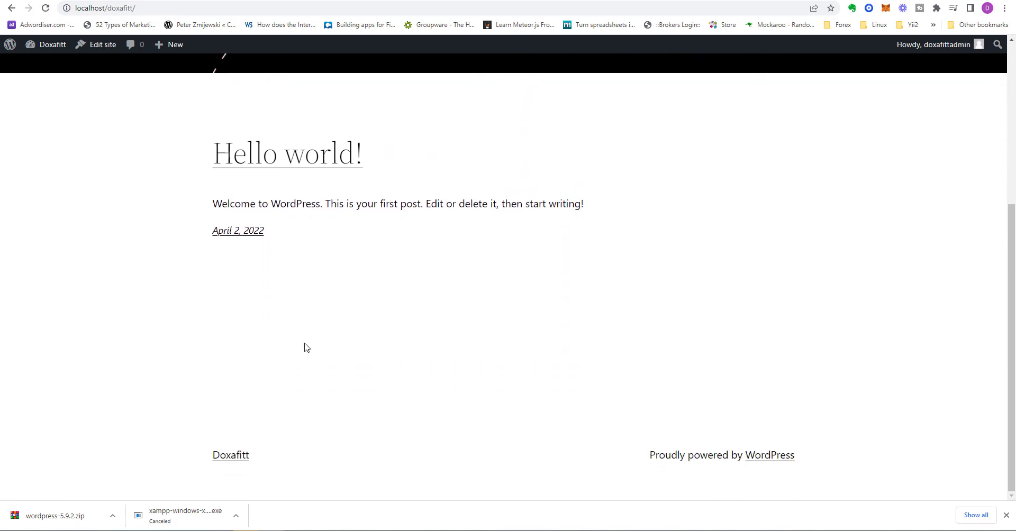
{"action": "scroll", "coordinate": [305, 345], "scroll_direction": "up", "scroll_amount": 5}
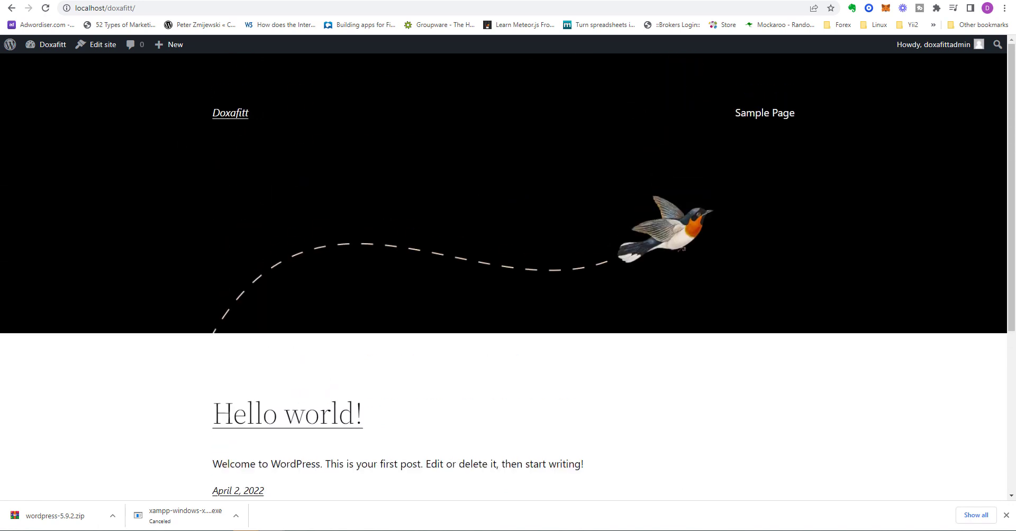
{"action": "left_click", "coordinate": [11, 8]}
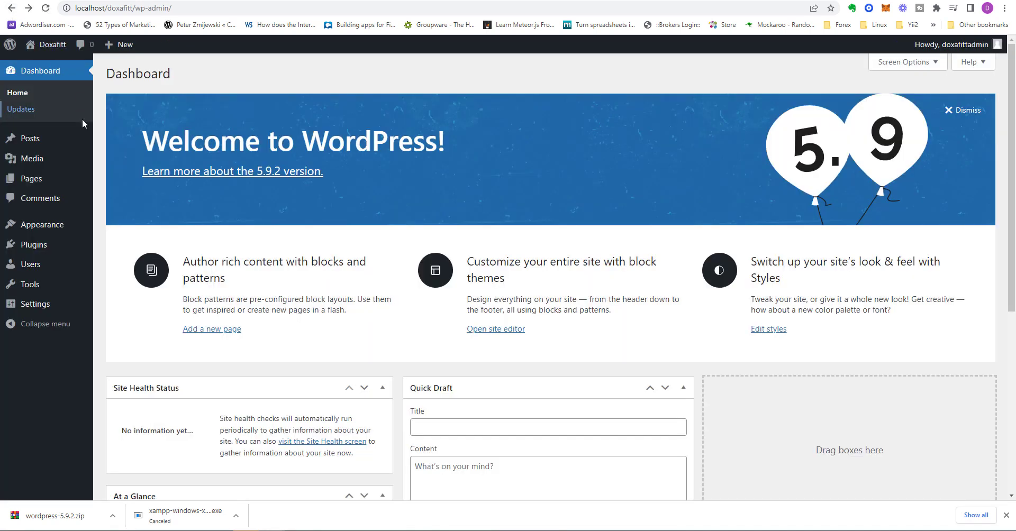
Step: Open Appearance > Customize > Site Identity, toggling Display Site Title & Tagline off and back on
{"action": "mouse_move", "coordinate": [94, 154]}
{"action": "mouse_move", "coordinate": [38, 137]}
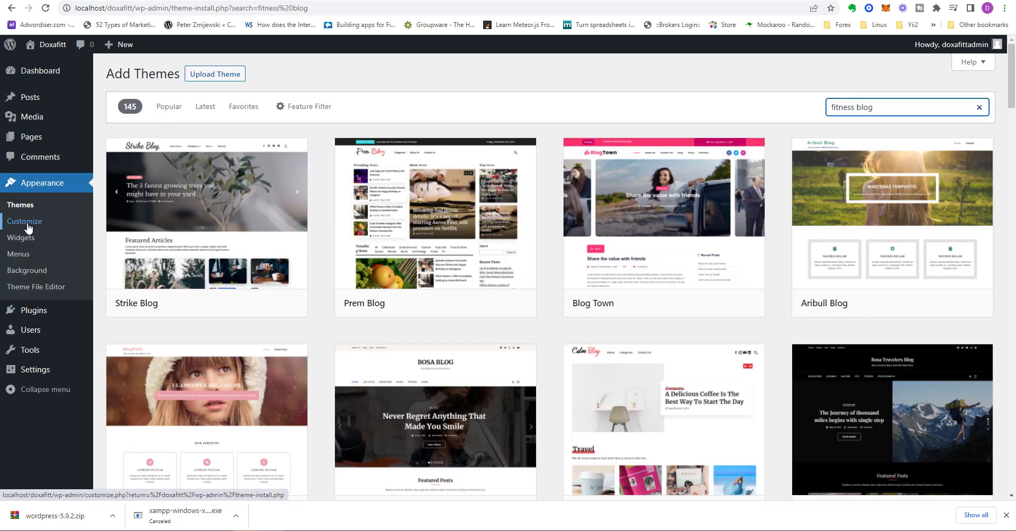
{"action": "left_click", "coordinate": [28, 228]}
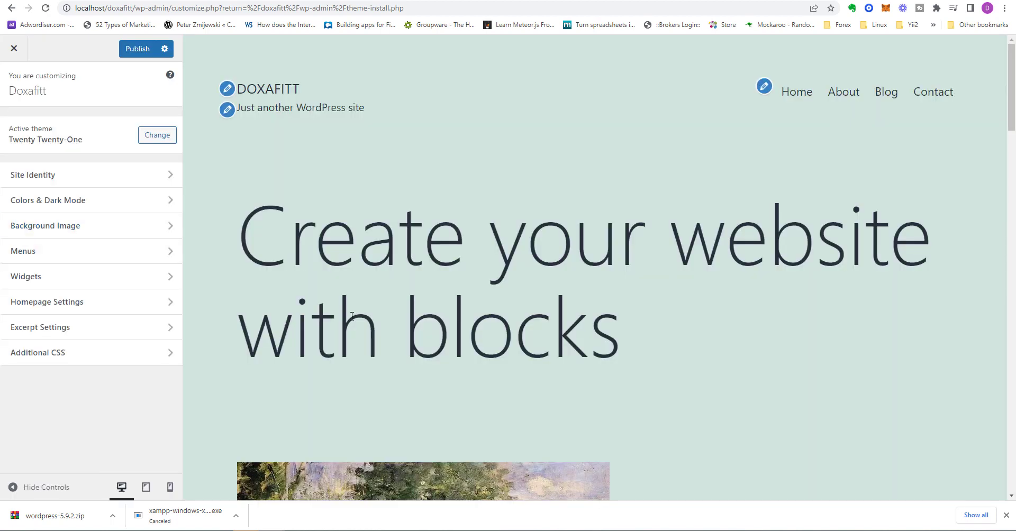
{"action": "scroll", "coordinate": [352, 318], "scroll_direction": "down", "scroll_amount": 4}
{"action": "scroll", "coordinate": [352, 317], "scroll_direction": "up", "scroll_amount": 4}
{"action": "left_click", "coordinate": [72, 177]}
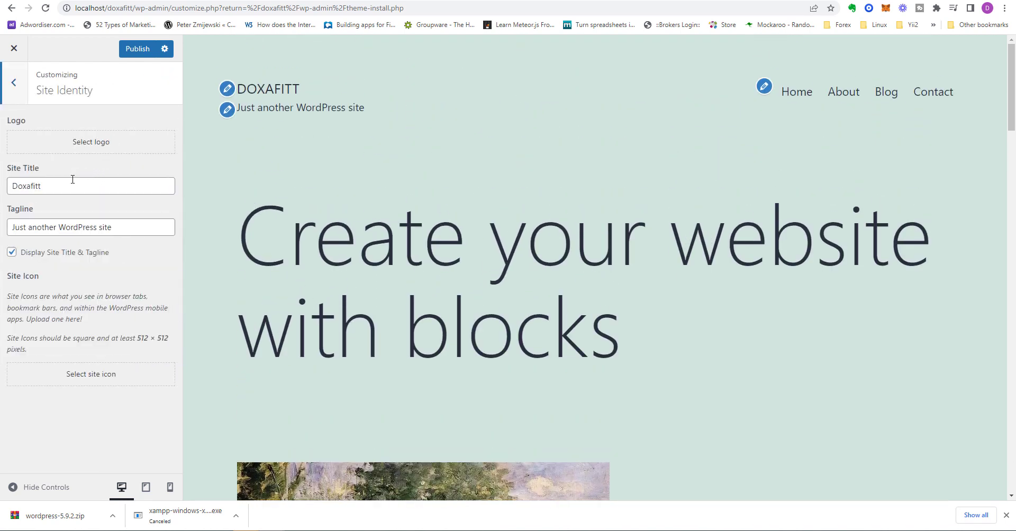
{"action": "left_click", "coordinate": [12, 252]}
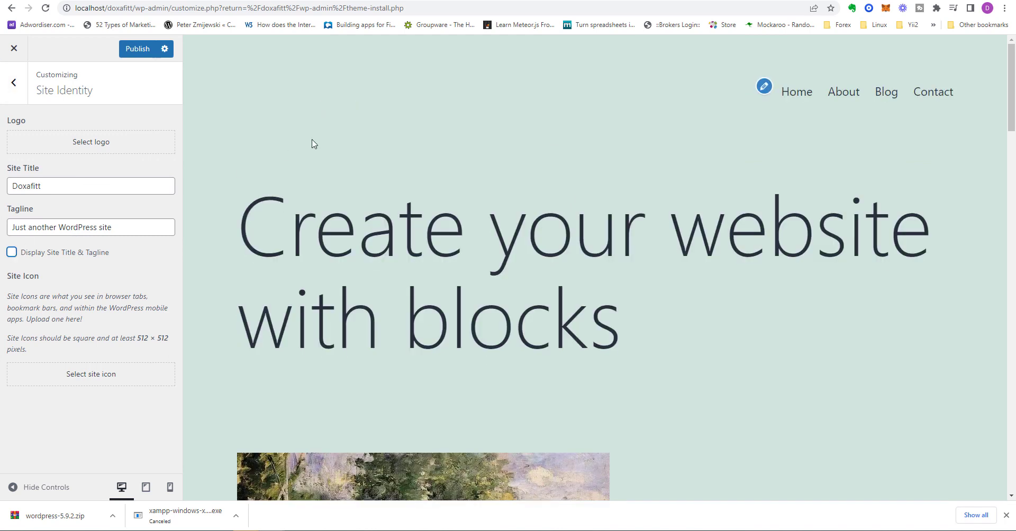
{"action": "left_click", "coordinate": [12, 253]}
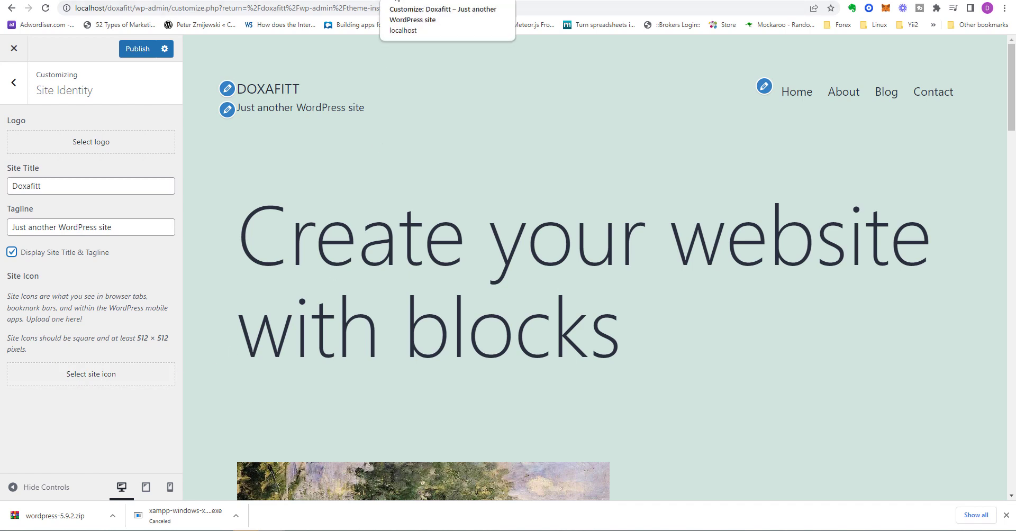
Step: Set the background colour to #22bae8 under Colors & Dark Mode, then open Background Image settings
{"action": "left_click", "coordinate": [13, 83]}
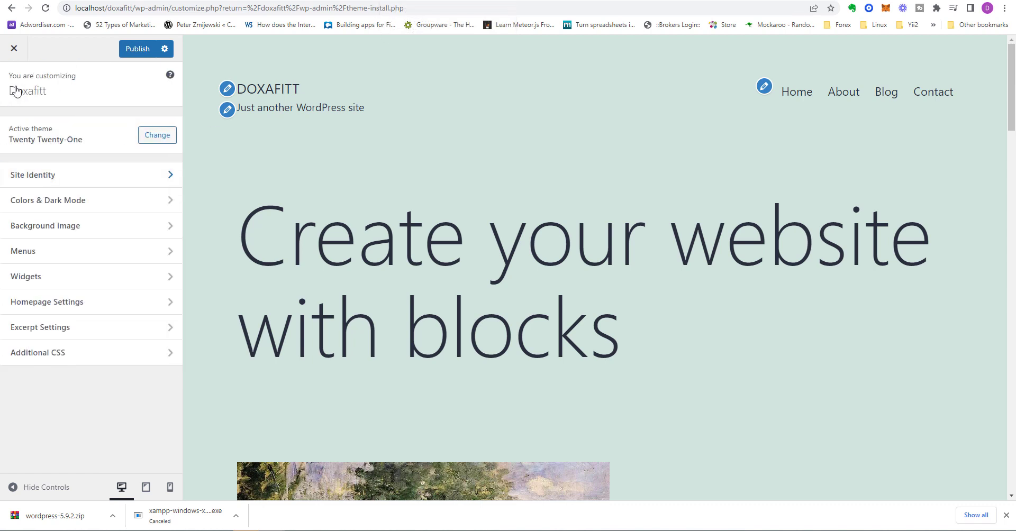
{"action": "left_click", "coordinate": [86, 205]}
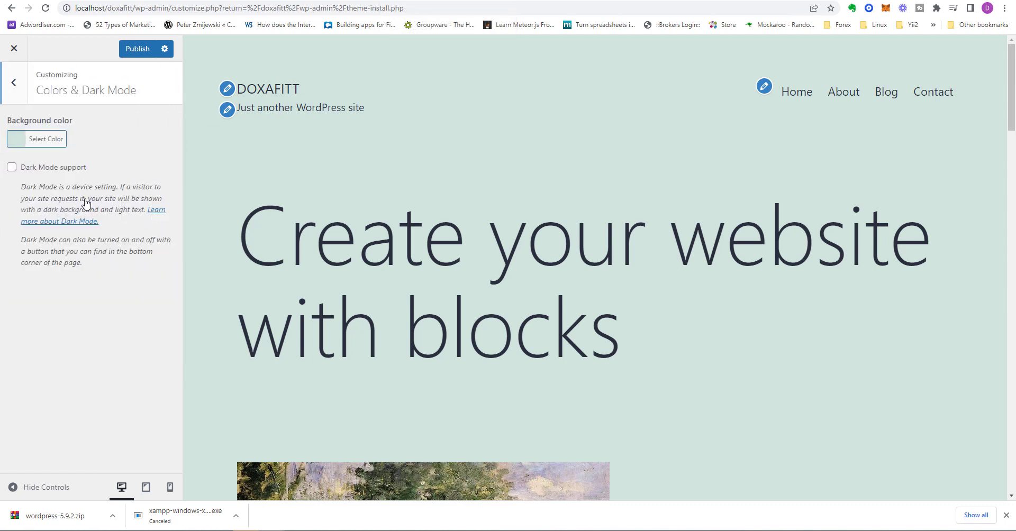
{"action": "left_click", "coordinate": [45, 140]}
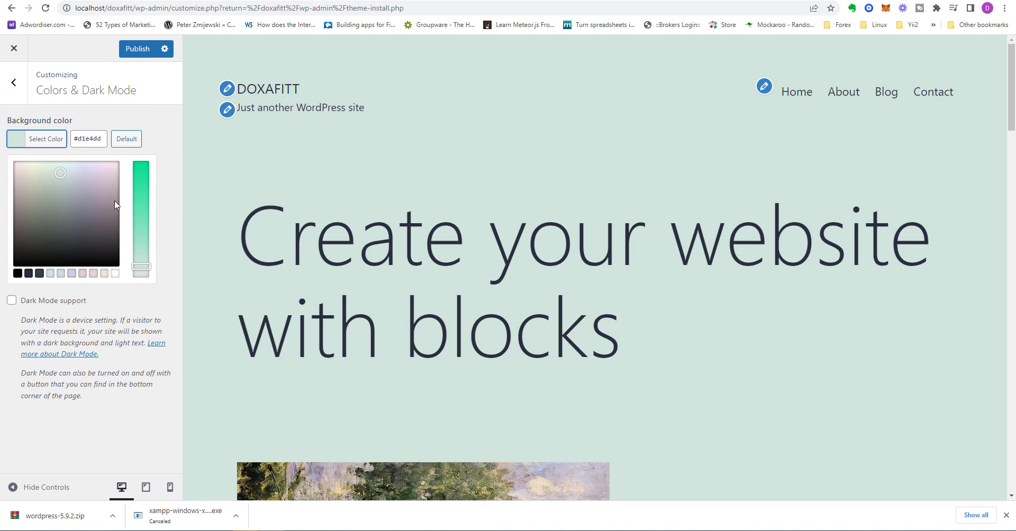
{"action": "left_click", "coordinate": [140, 220]}
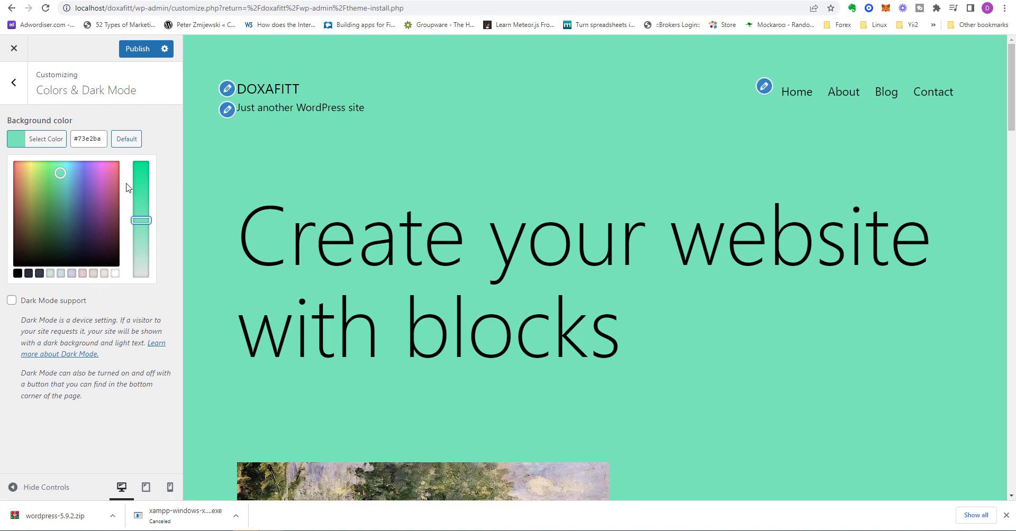
{"action": "left_click", "coordinate": [109, 170]}
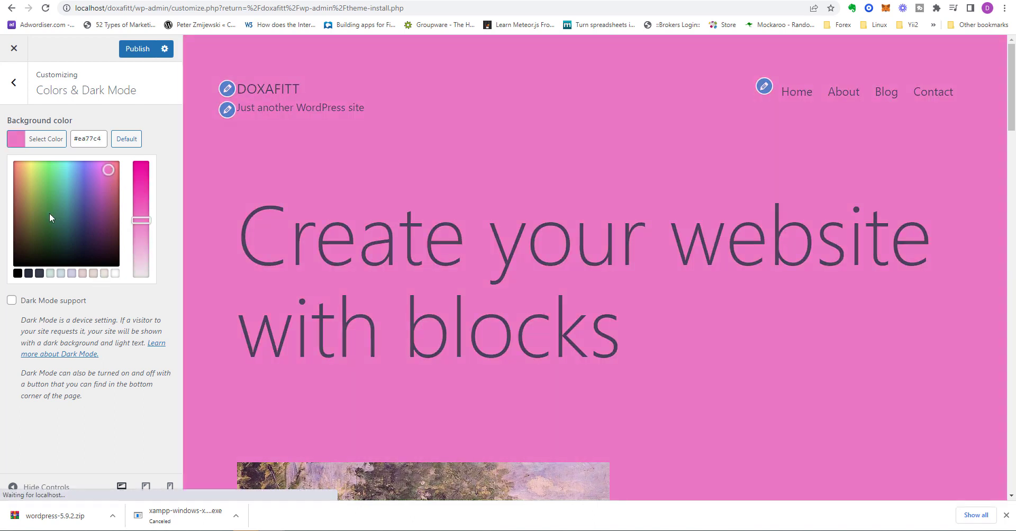
{"action": "left_click", "coordinate": [45, 198]}
{"action": "left_click_drag", "start_coordinate": [45, 197], "coordinate": [71, 171]}
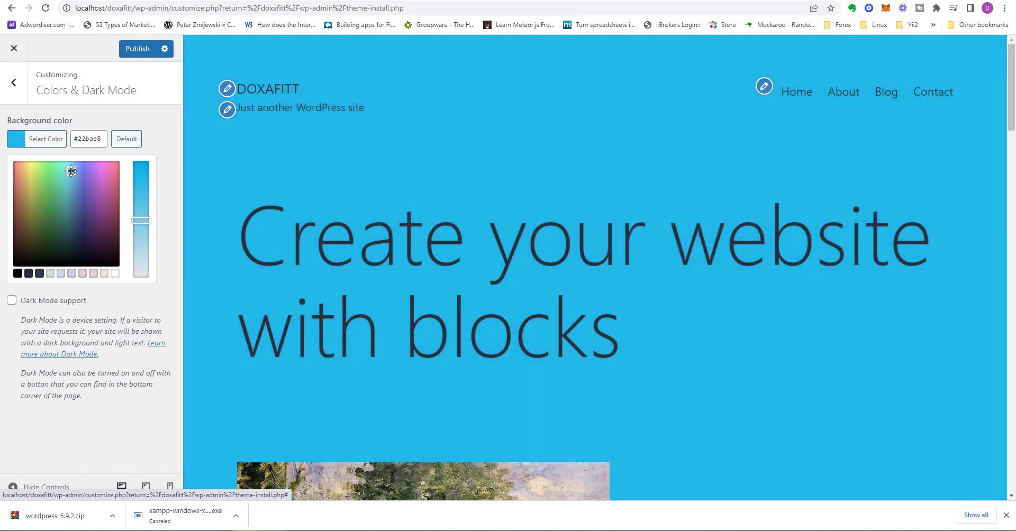
{"action": "left_click", "coordinate": [14, 92]}
{"action": "left_click", "coordinate": [61, 226]}
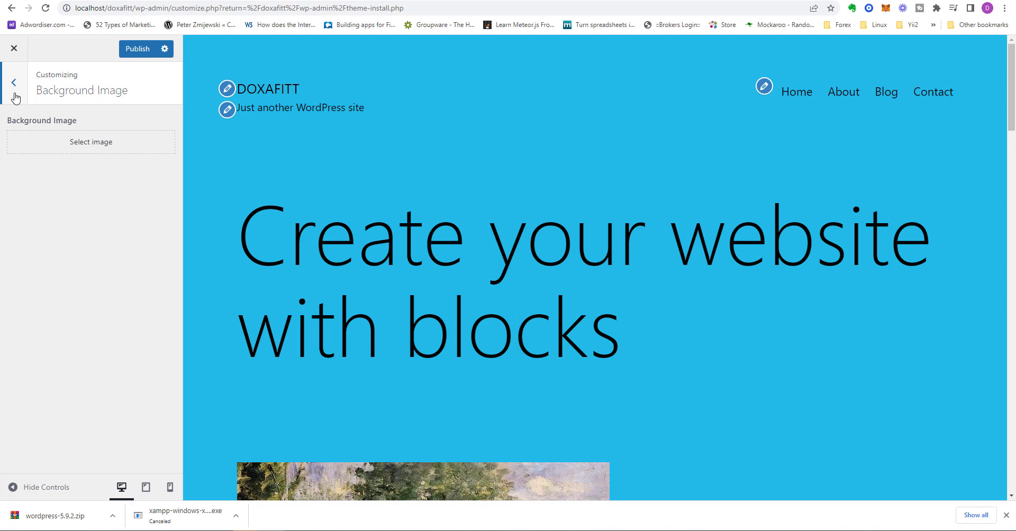
Step: Look for a background image in the empty Media Library and the Downloads folder
{"action": "left_click", "coordinate": [77, 144]}
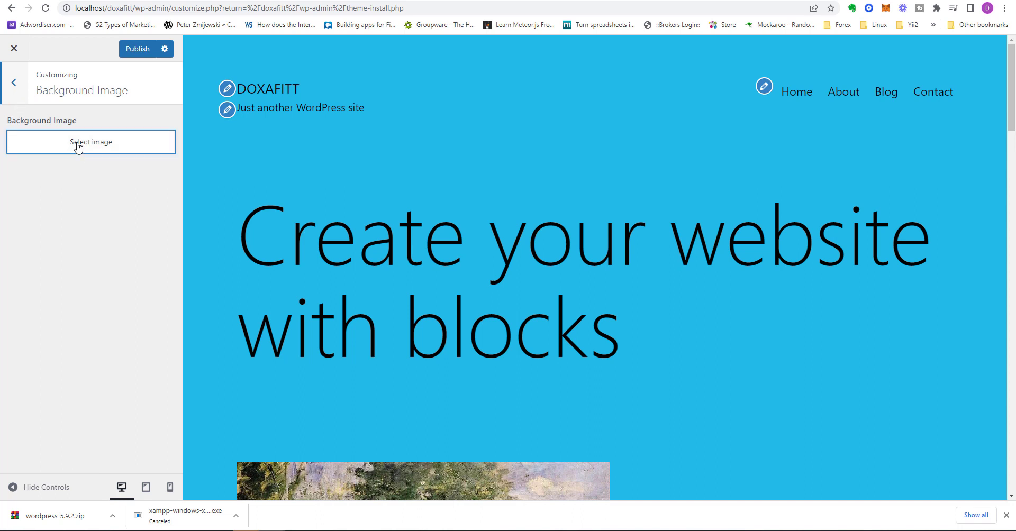
{"action": "left_click", "coordinate": [94, 99]}
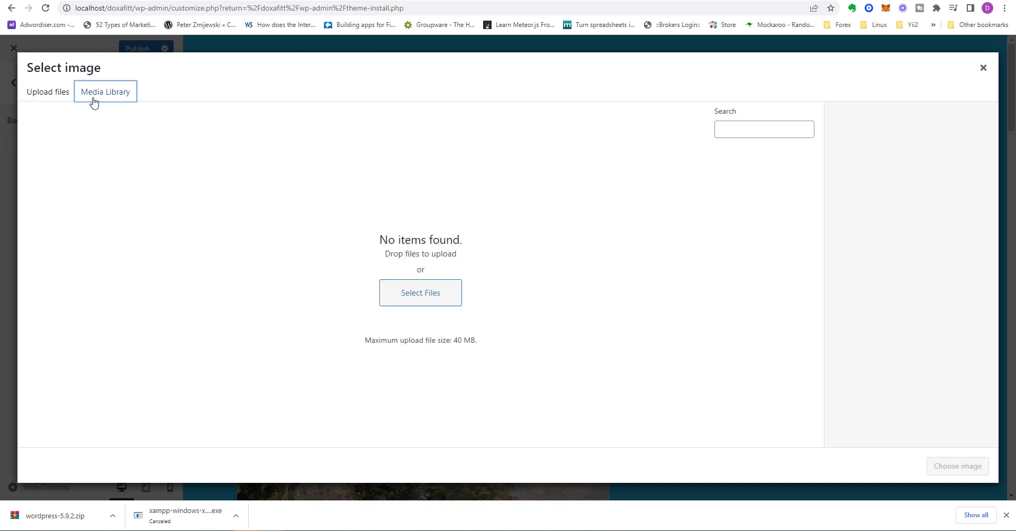
{"action": "left_click", "coordinate": [57, 95]}
{"action": "left_click", "coordinate": [487, 269]}
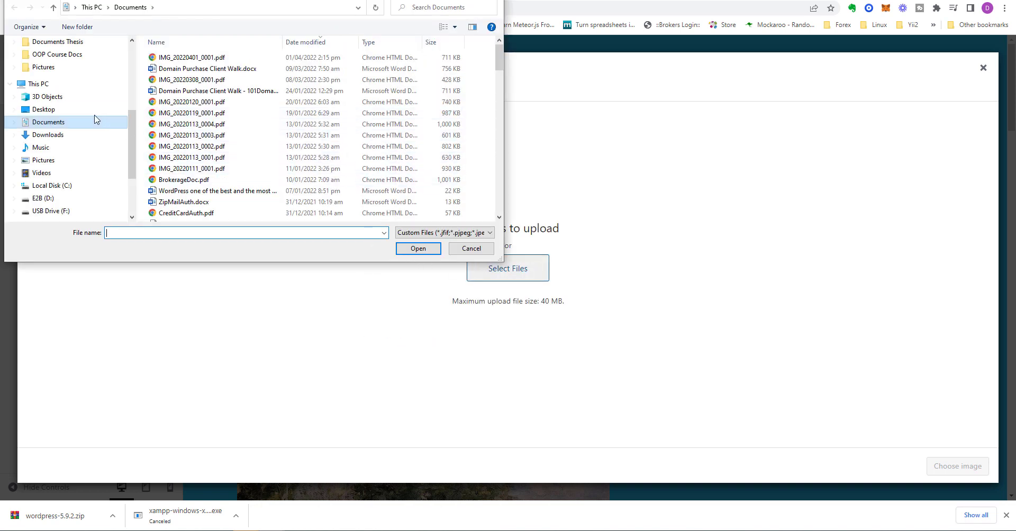
{"action": "left_click", "coordinate": [54, 135]}
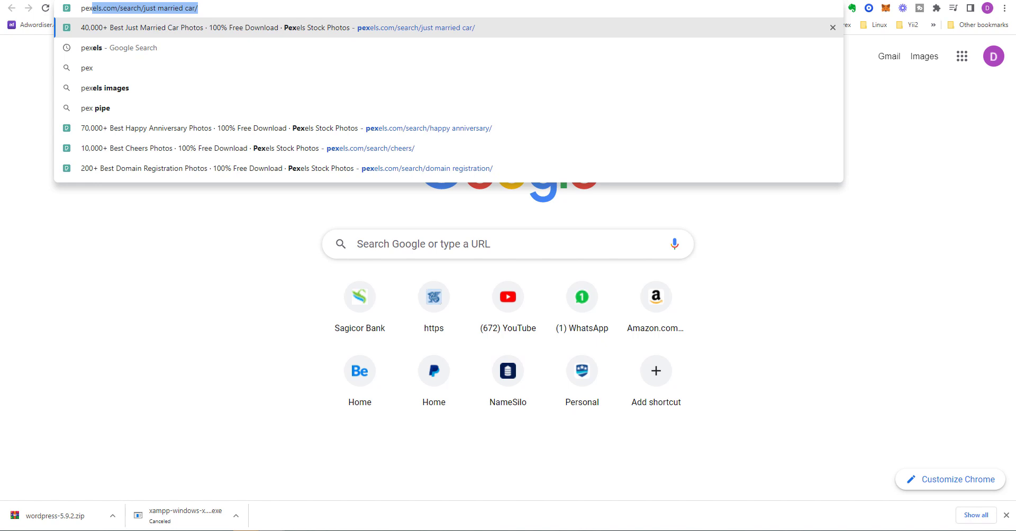
Step: Go to pexels.com, search for 'fitness', and browse the photo results
{"action": "type", "text": "els."}
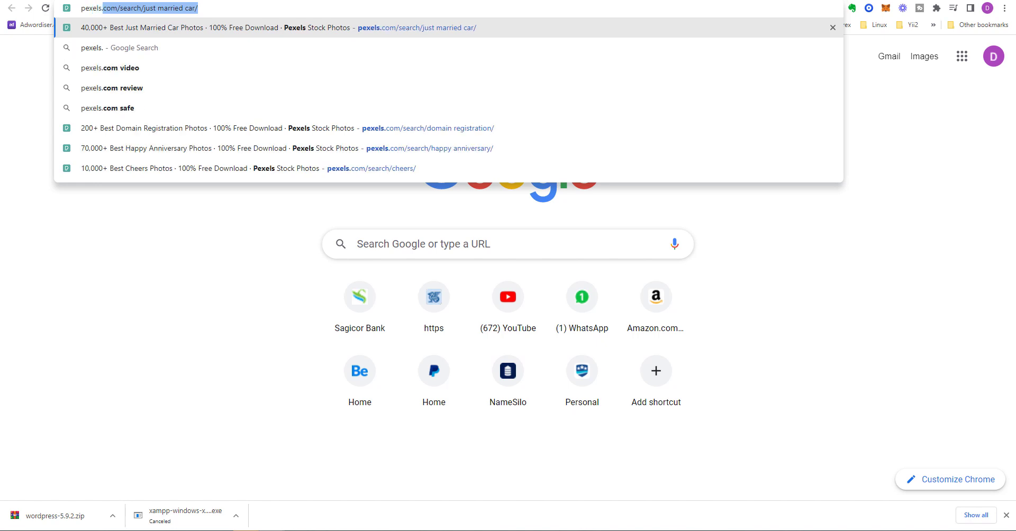
{"action": "type", "text": "com"}
{"action": "key", "text": "Return"}
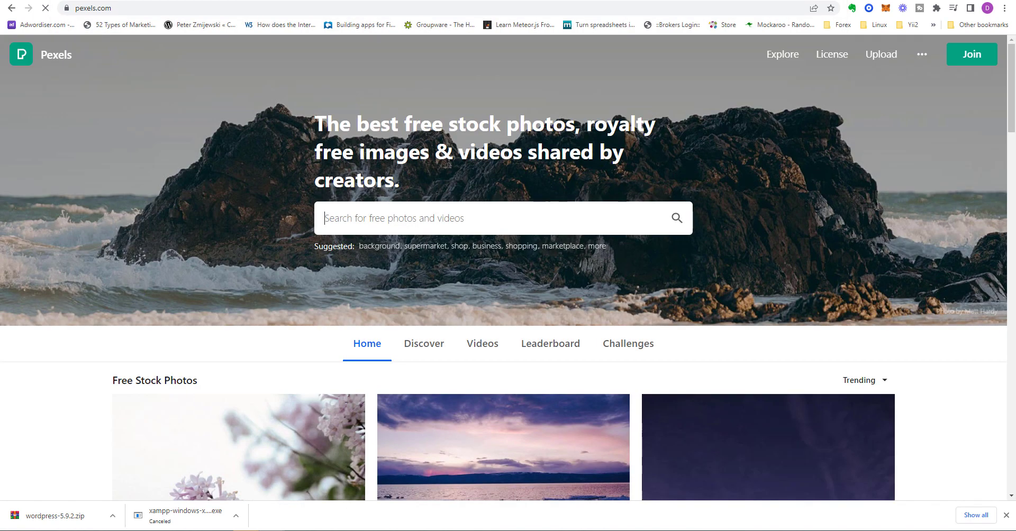
{"action": "left_click", "coordinate": [491, 214]}
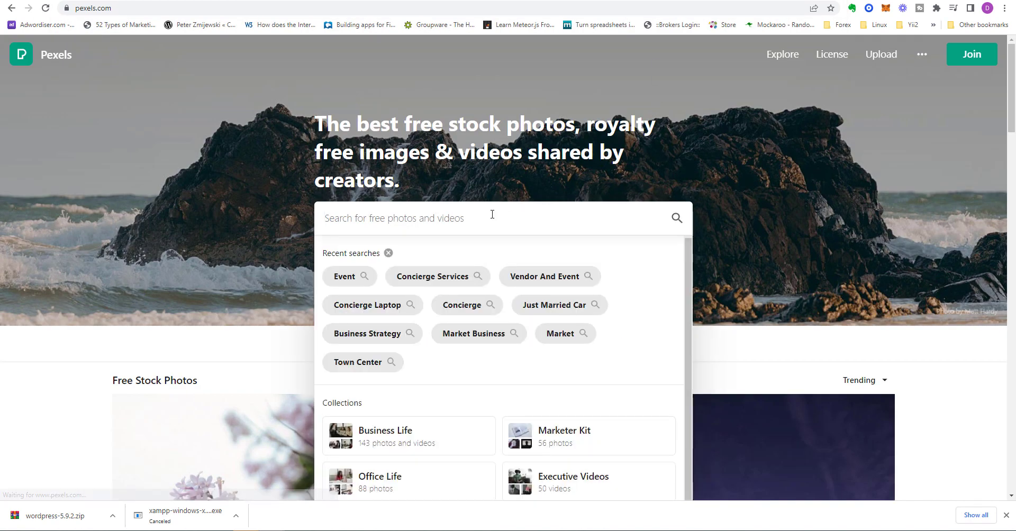
{"action": "type", "text": "fitness"}
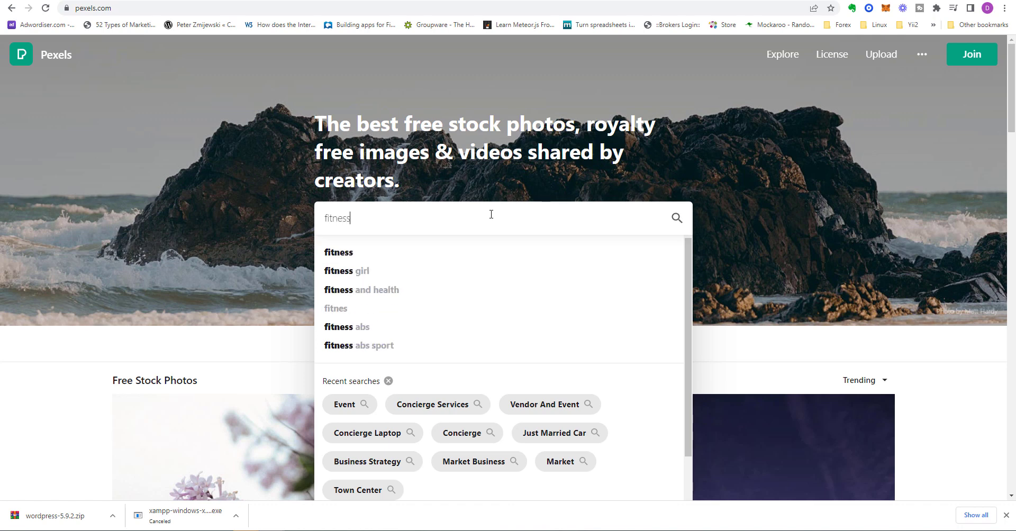
{"action": "key", "text": "Return"}
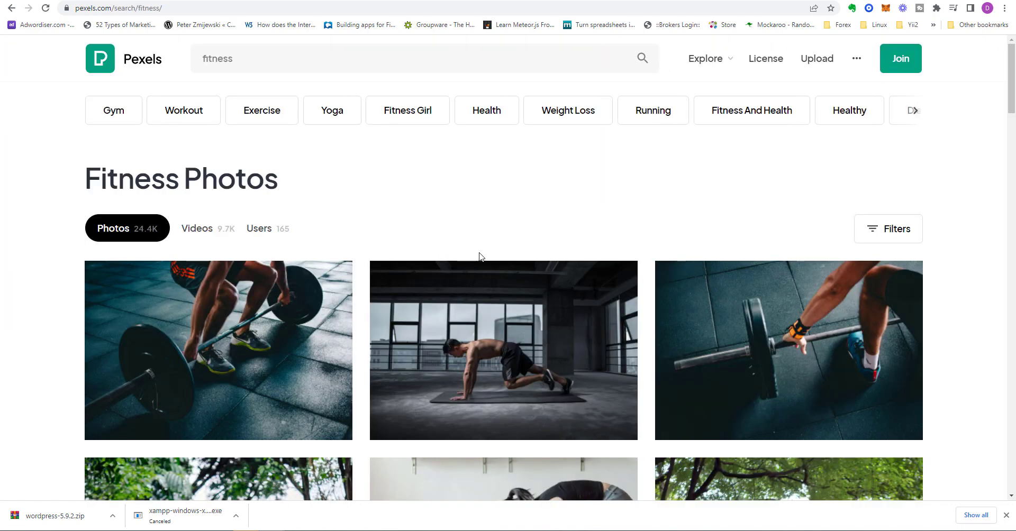
{"action": "scroll", "coordinate": [640, 290], "scroll_direction": "down", "scroll_amount": 4}
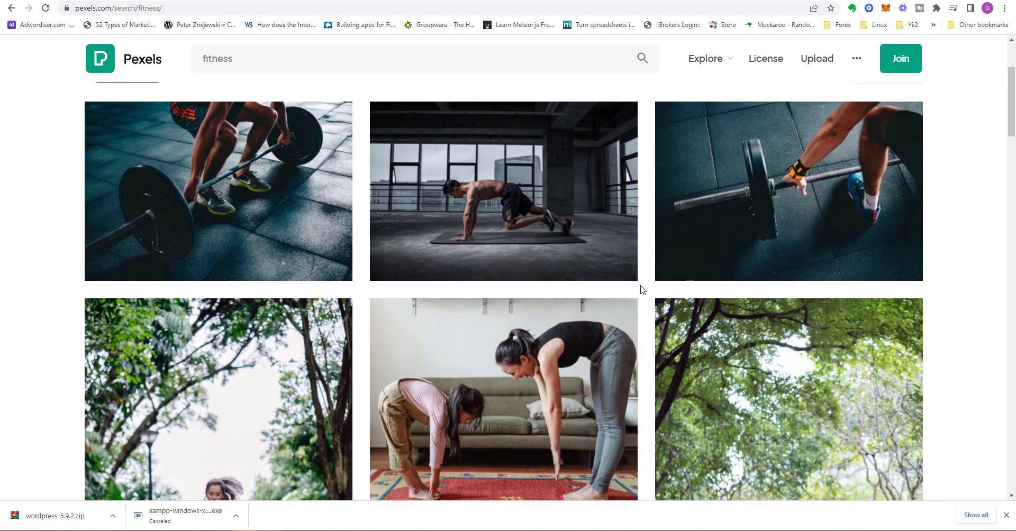
{"action": "scroll", "coordinate": [640, 290], "scroll_direction": "down", "scroll_amount": 2}
{"action": "scroll", "coordinate": [637, 289], "scroll_direction": "up", "scroll_amount": 5}
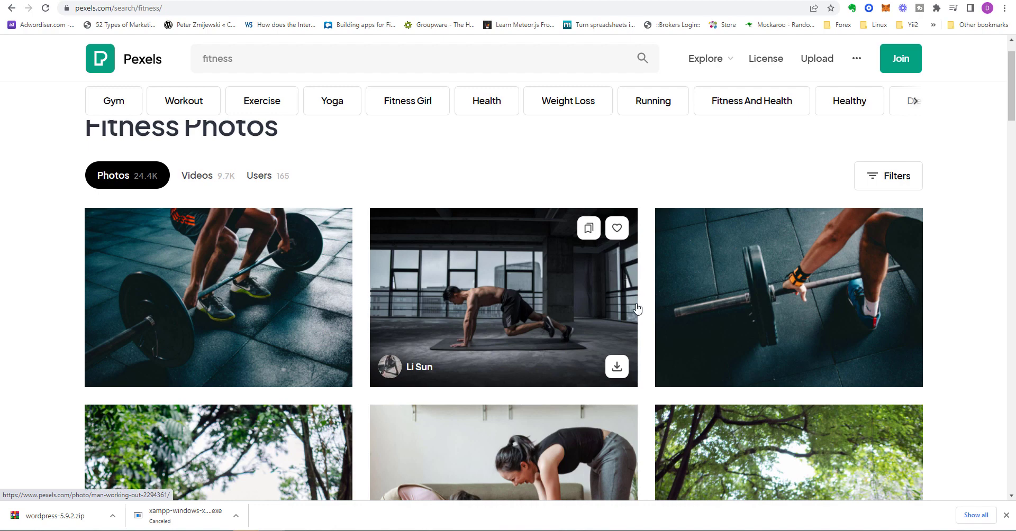
{"action": "scroll", "coordinate": [638, 308], "scroll_direction": "down", "scroll_amount": 5}
{"action": "scroll", "coordinate": [639, 312], "scroll_direction": "down", "scroll_amount": 4}
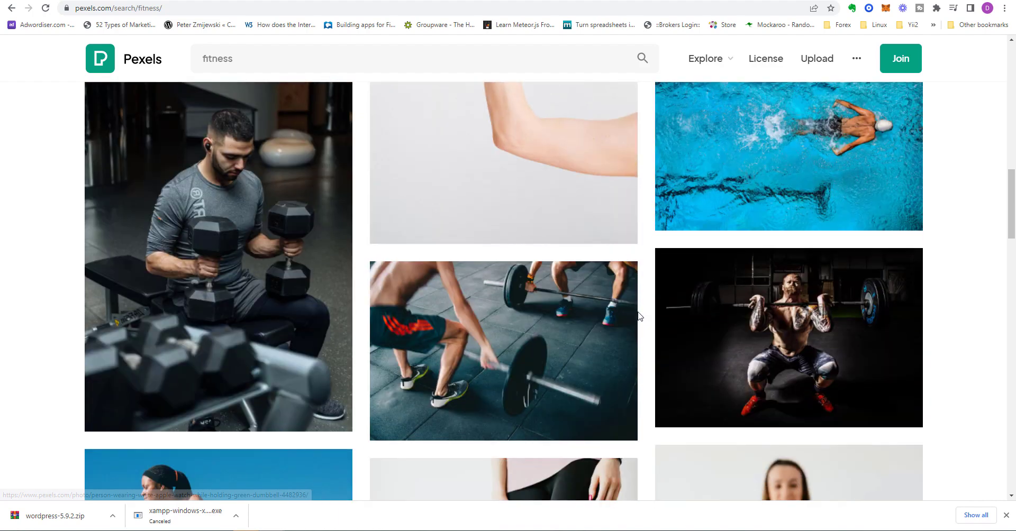
{"action": "scroll", "coordinate": [640, 313], "scroll_direction": "down", "scroll_amount": 5}
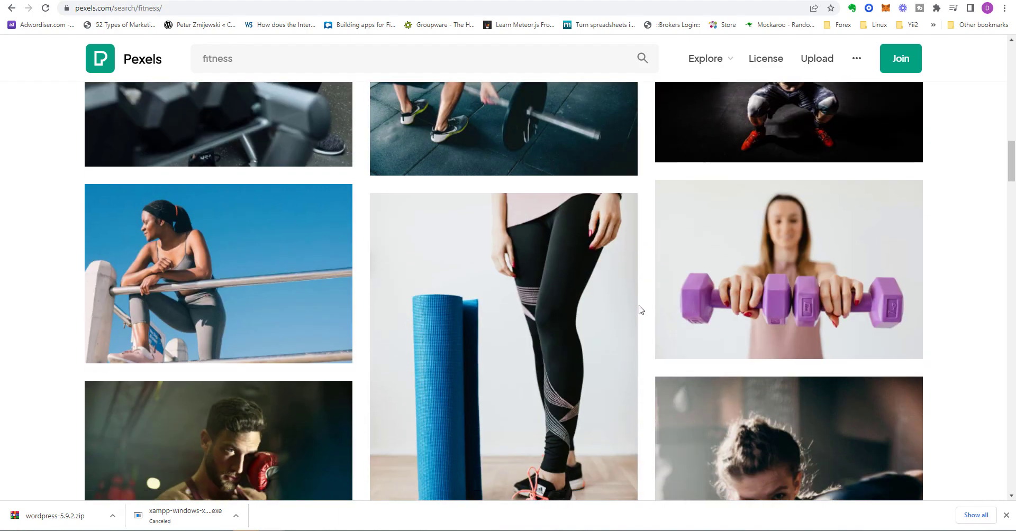
{"action": "scroll", "coordinate": [639, 310], "scroll_direction": "down", "scroll_amount": 3}
{"action": "scroll", "coordinate": [639, 307], "scroll_direction": "down", "scroll_amount": 9}
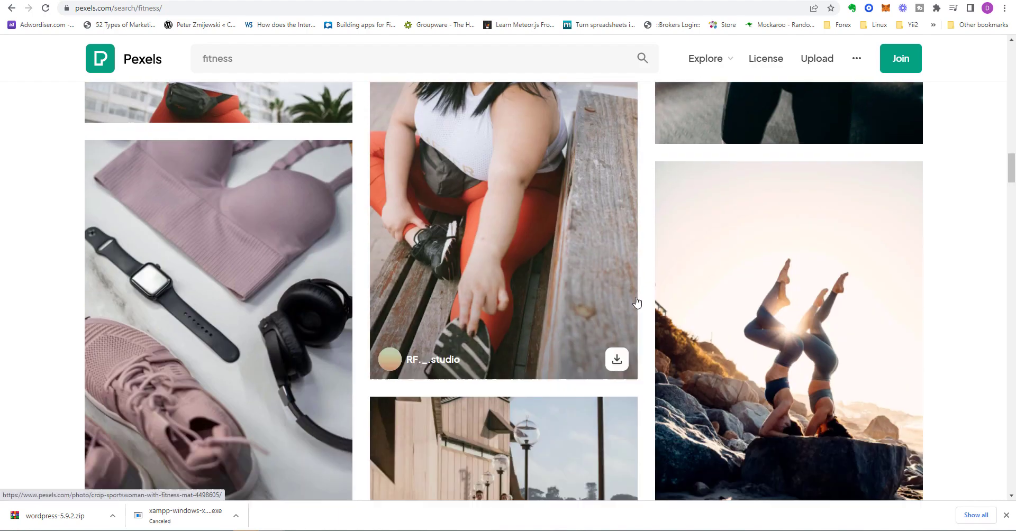
{"action": "scroll", "coordinate": [637, 302], "scroll_direction": "down", "scroll_amount": 15}
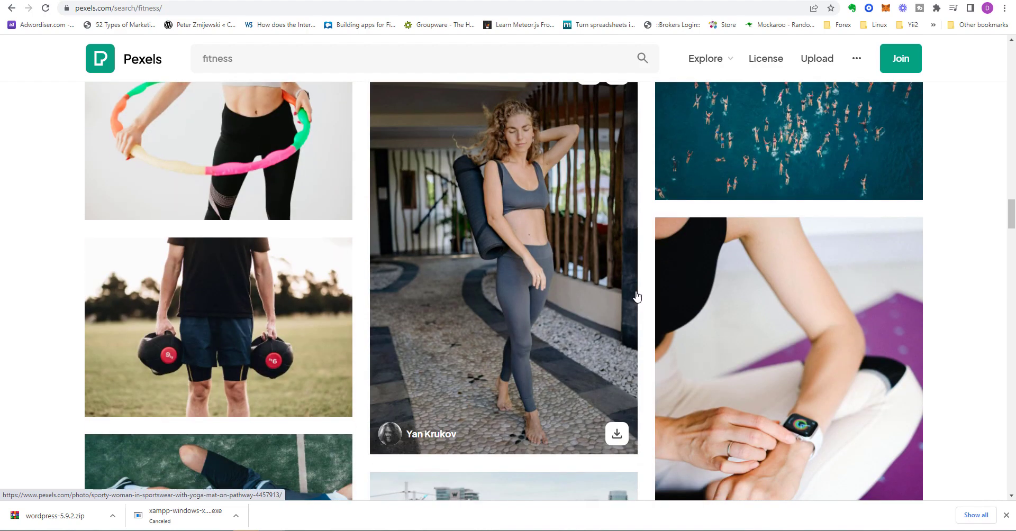
{"action": "scroll", "coordinate": [636, 296], "scroll_direction": "down", "scroll_amount": 5}
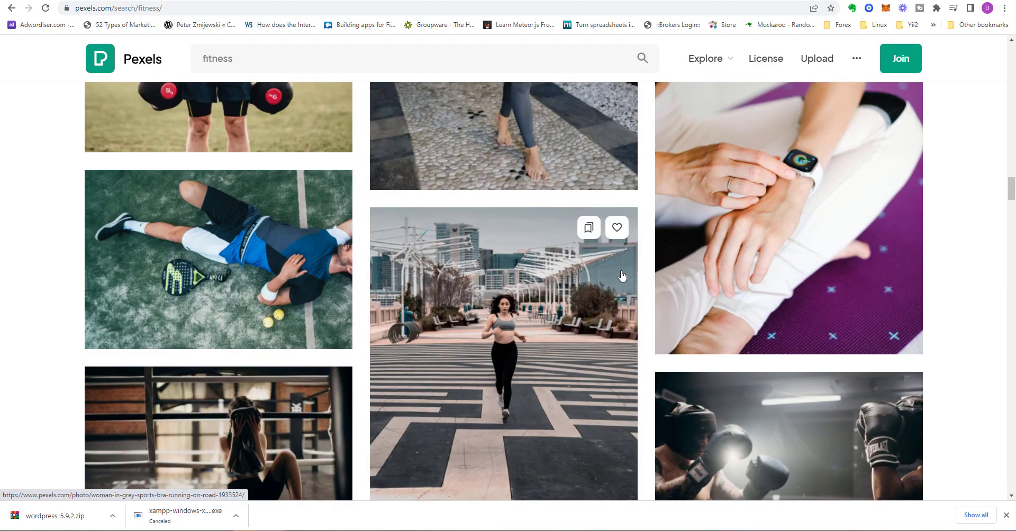
{"action": "scroll", "coordinate": [617, 285], "scroll_direction": "down", "scroll_amount": 4}
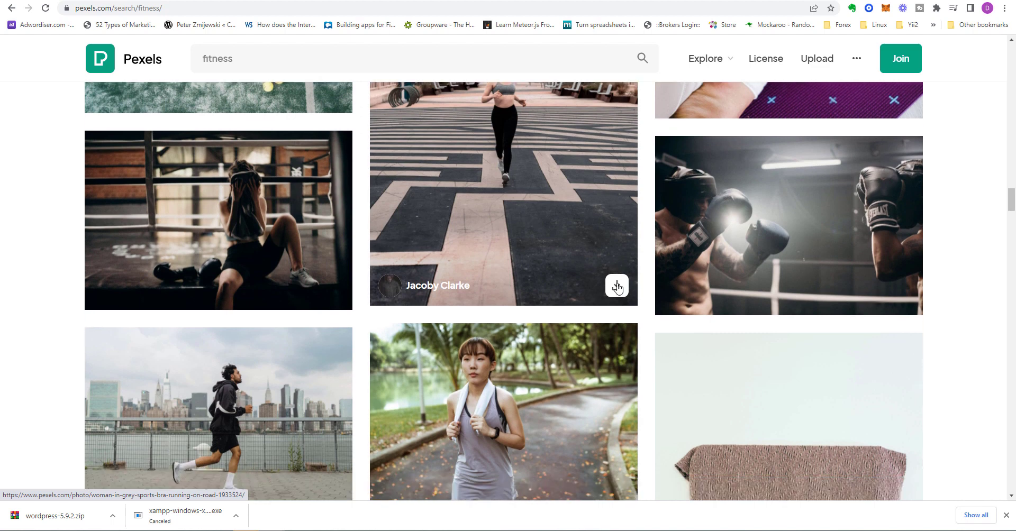
{"action": "scroll", "coordinate": [617, 286], "scroll_direction": "down", "scroll_amount": 2}
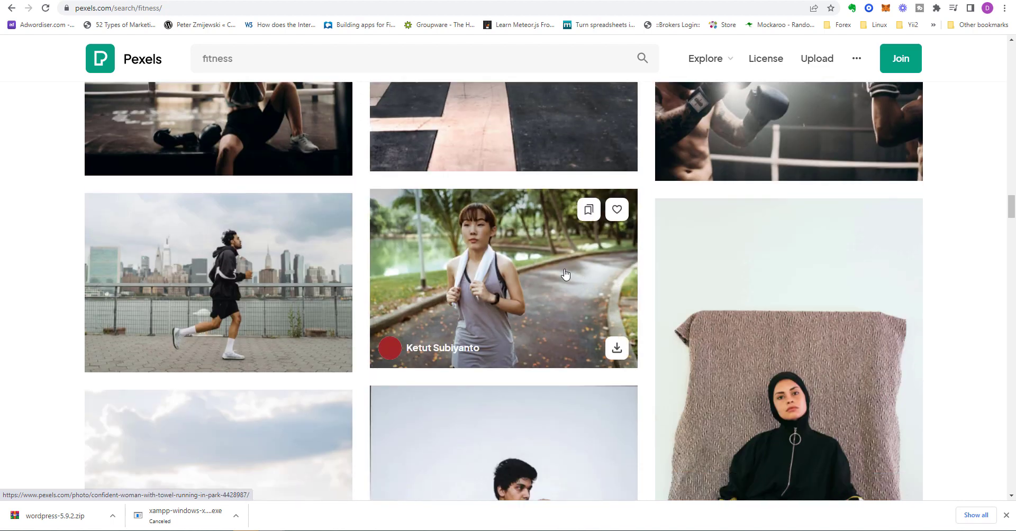
Step: Download the running-man photo at Medium 1280×853, then return to the localhost tab
{"action": "left_click", "coordinate": [292, 276]}
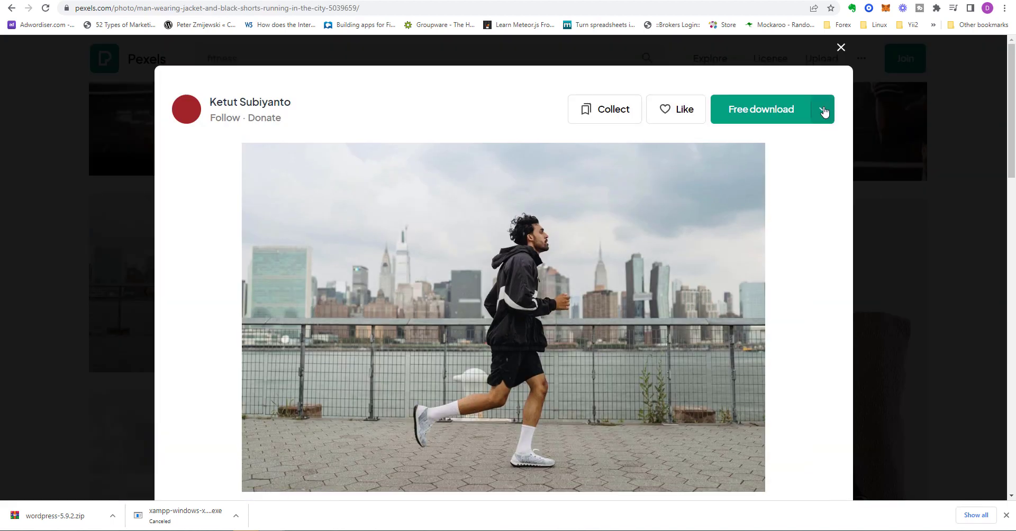
{"action": "left_click", "coordinate": [823, 111]}
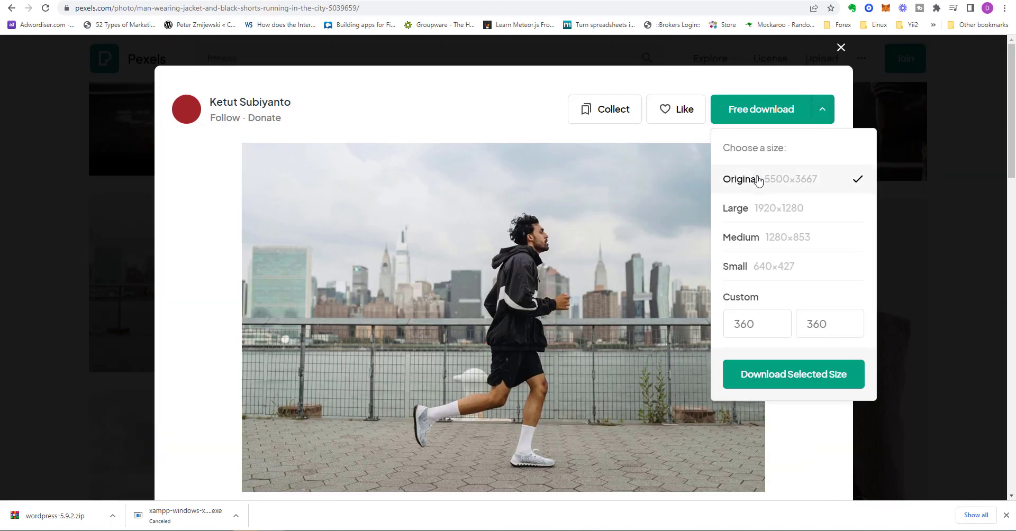
{"action": "left_click", "coordinate": [760, 241]}
{"action": "left_click", "coordinate": [764, 385]}
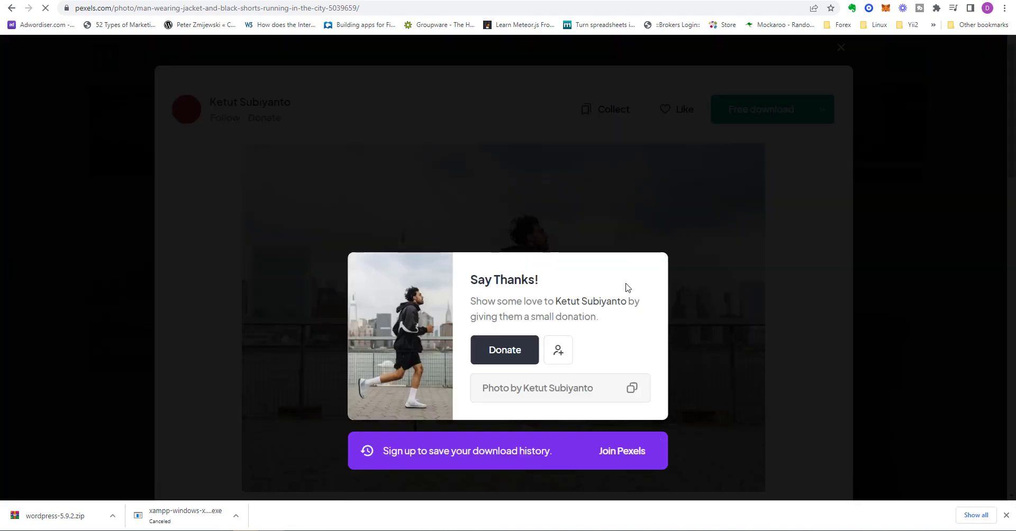
{"action": "left_click", "coordinate": [281, 2]}
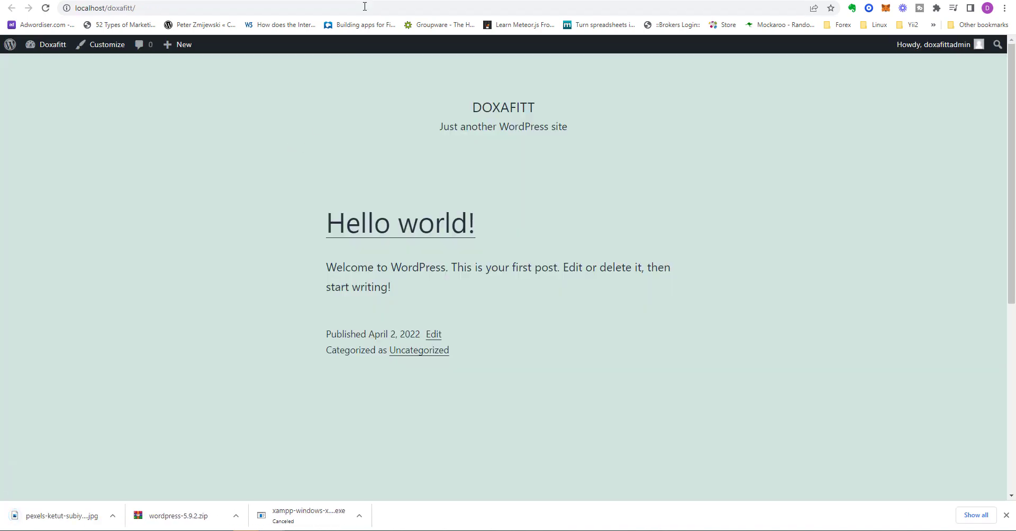
Step: Upload the running-man photo from Downloads and set it as the background image
{"action": "left_click", "coordinate": [80, 1]}
{"action": "left_click", "coordinate": [495, 269]}
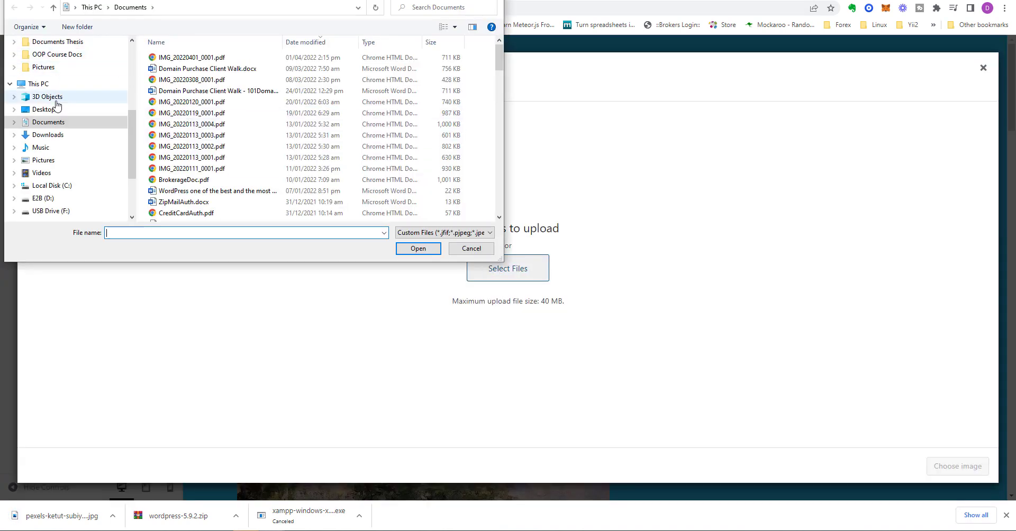
{"action": "left_click", "coordinate": [53, 135]}
{"action": "scroll", "coordinate": [250, 195], "scroll_direction": "down", "scroll_amount": 4}
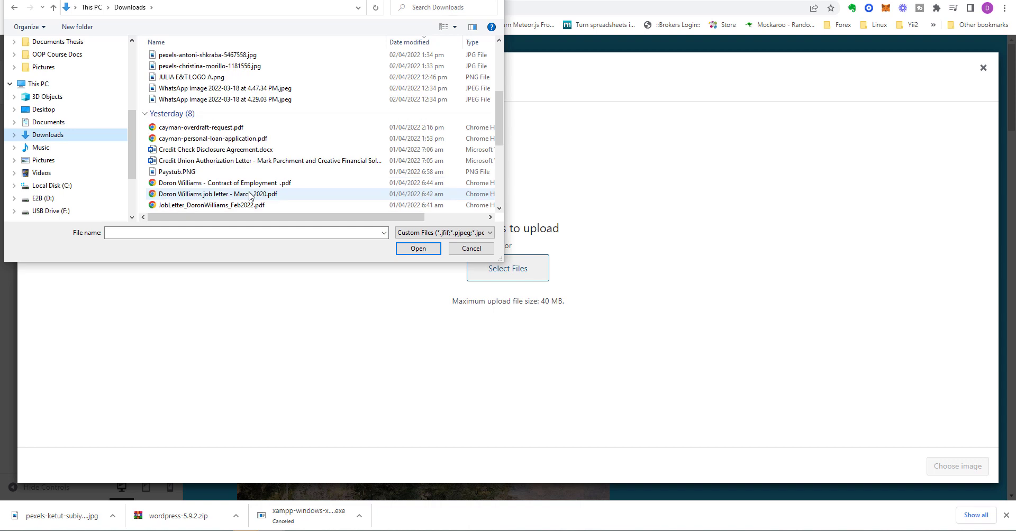
{"action": "left_click", "coordinate": [471, 248]}
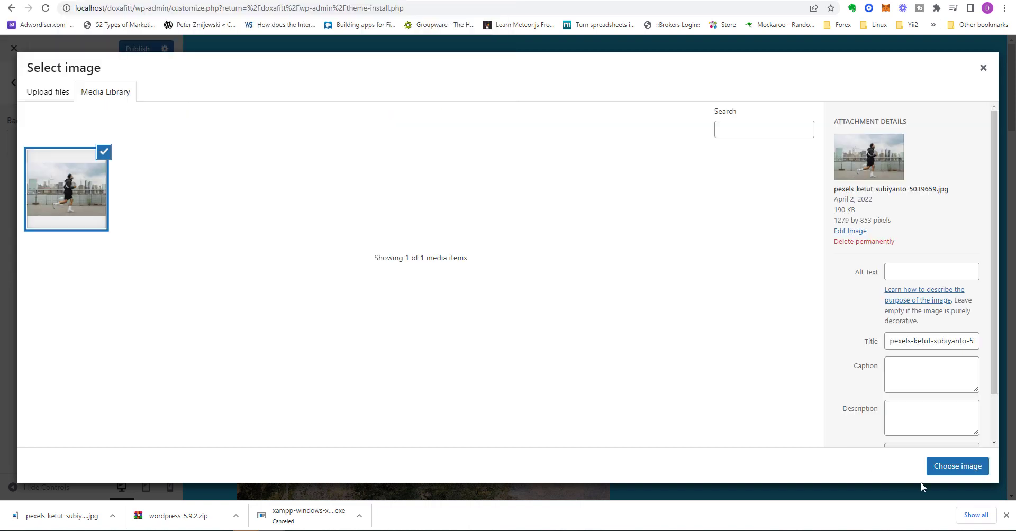
{"action": "left_click", "coordinate": [953, 467]}
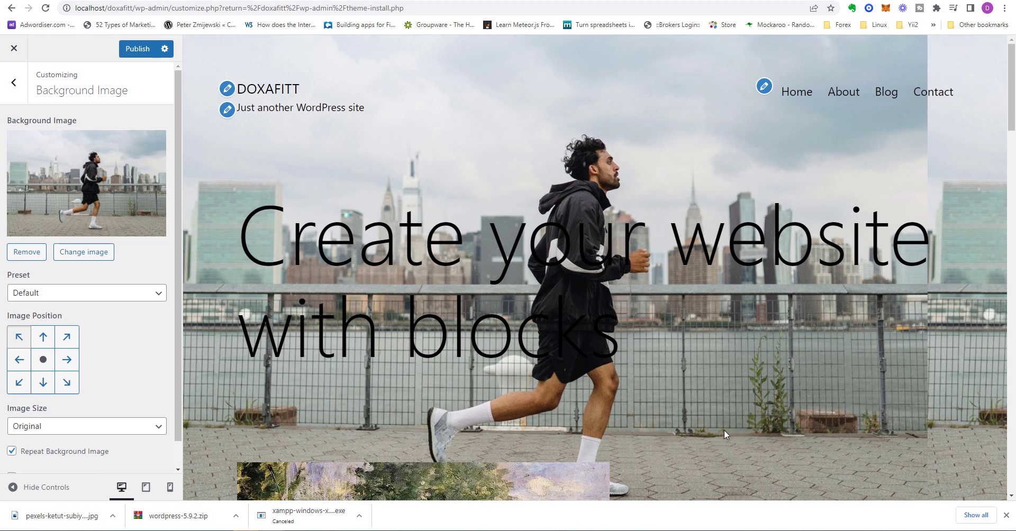
Step: Try the Fill Screen and Repeat background presets, then move on to Menus
{"action": "scroll", "coordinate": [724, 431], "scroll_direction": "down", "scroll_amount": 3}
{"action": "scroll", "coordinate": [725, 435], "scroll_direction": "down", "scroll_amount": 2}
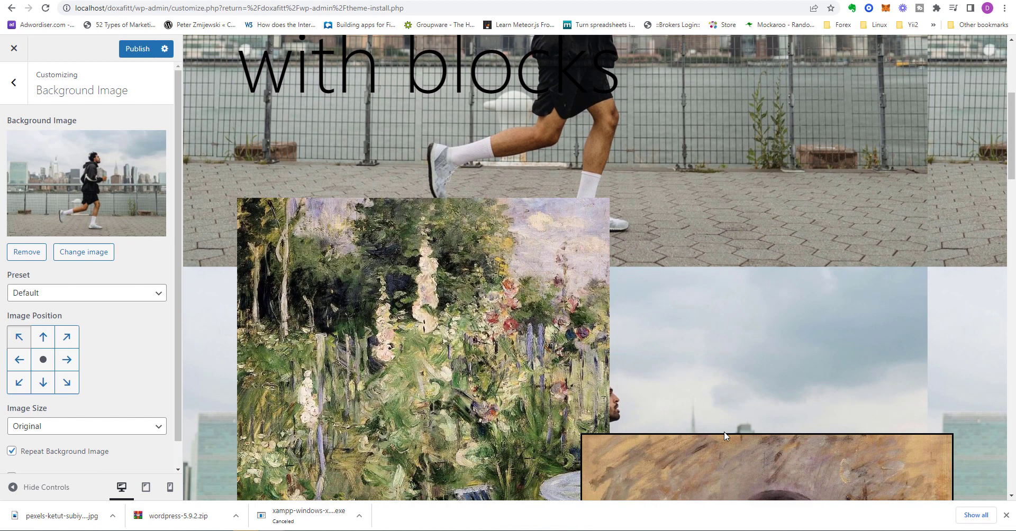
{"action": "scroll", "coordinate": [725, 436], "scroll_direction": "up", "scroll_amount": 4}
{"action": "scroll", "coordinate": [724, 432], "scroll_direction": "up", "scroll_amount": 1}
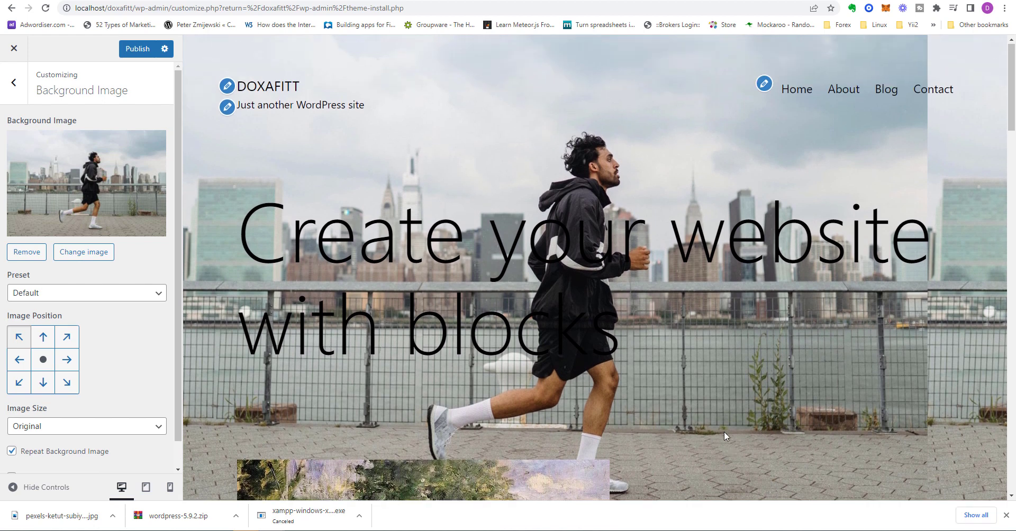
{"action": "left_click", "coordinate": [85, 293]}
{"action": "left_click", "coordinate": [62, 315]}
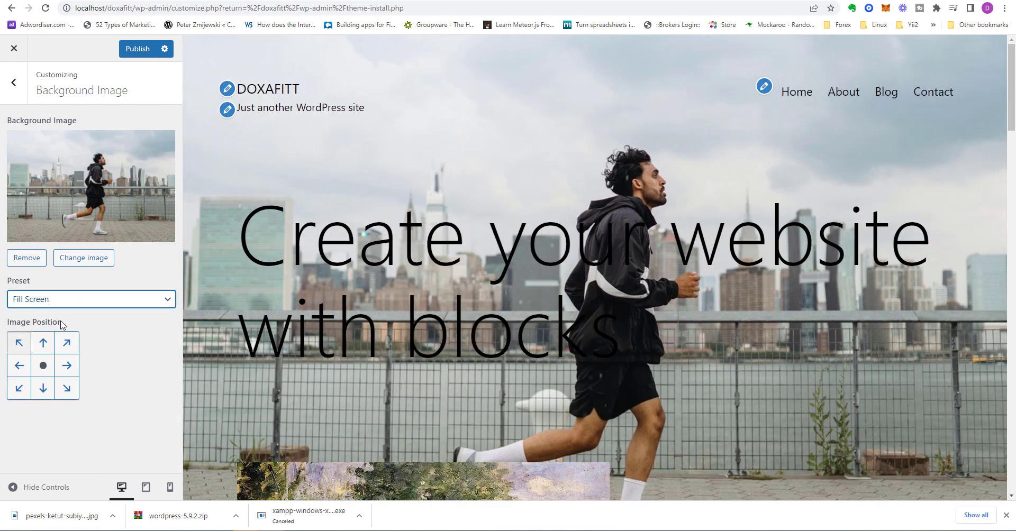
{"action": "left_click", "coordinate": [139, 302]}
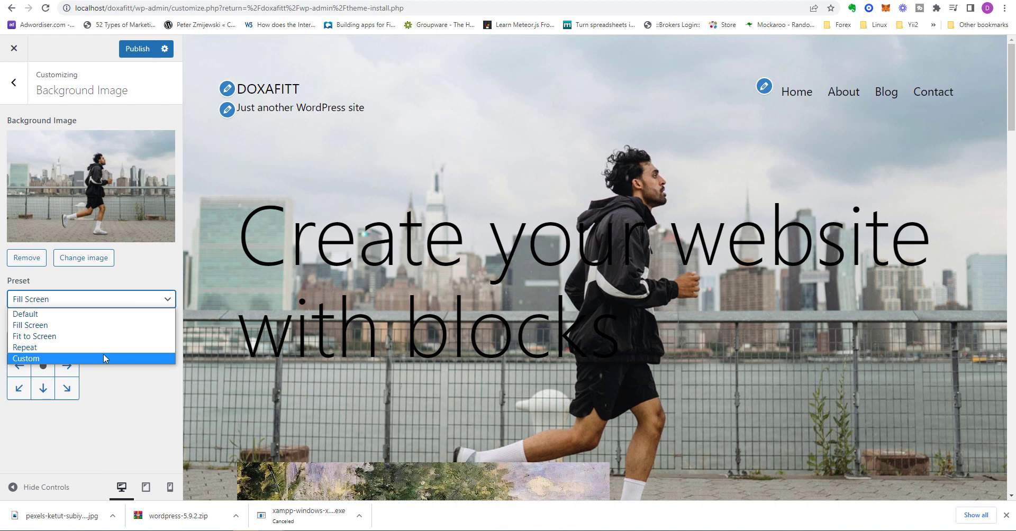
{"action": "left_click", "coordinate": [104, 347]}
{"action": "left_click", "coordinate": [120, 300]}
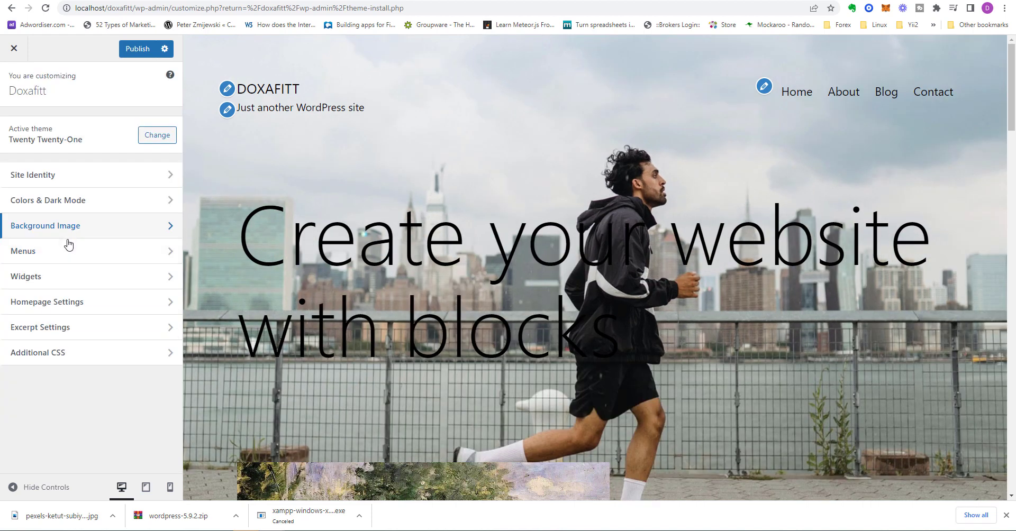
{"action": "left_click", "coordinate": [68, 246]}
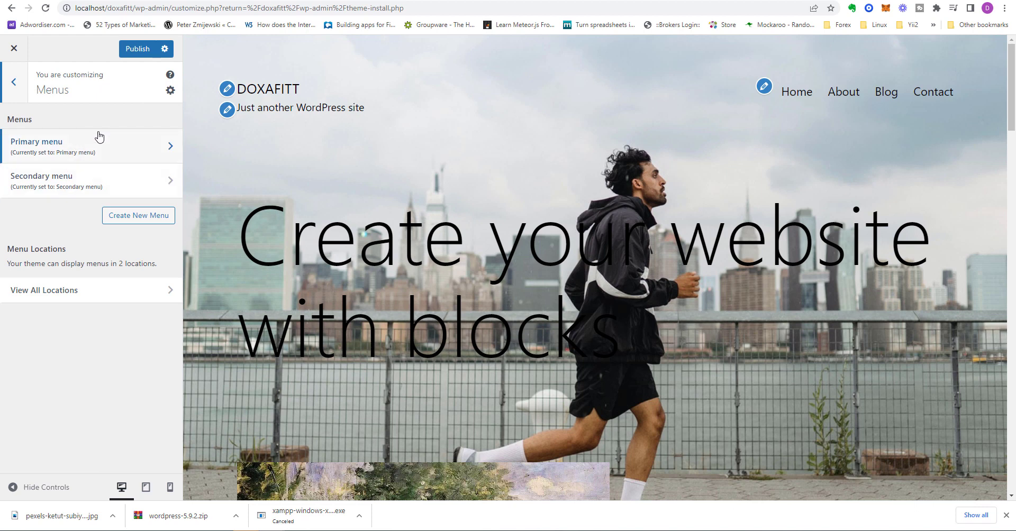
Step: Inspect the Primary menu's Home and About items, then return to the menus list
{"action": "left_click", "coordinate": [105, 187]}
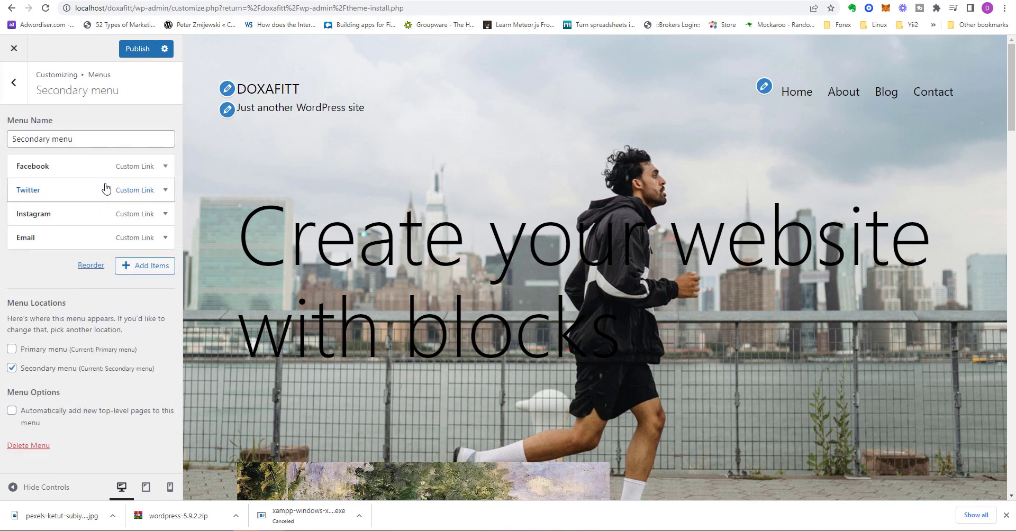
{"action": "key", "text": "Escape"}
{"action": "left_click", "coordinate": [68, 150]}
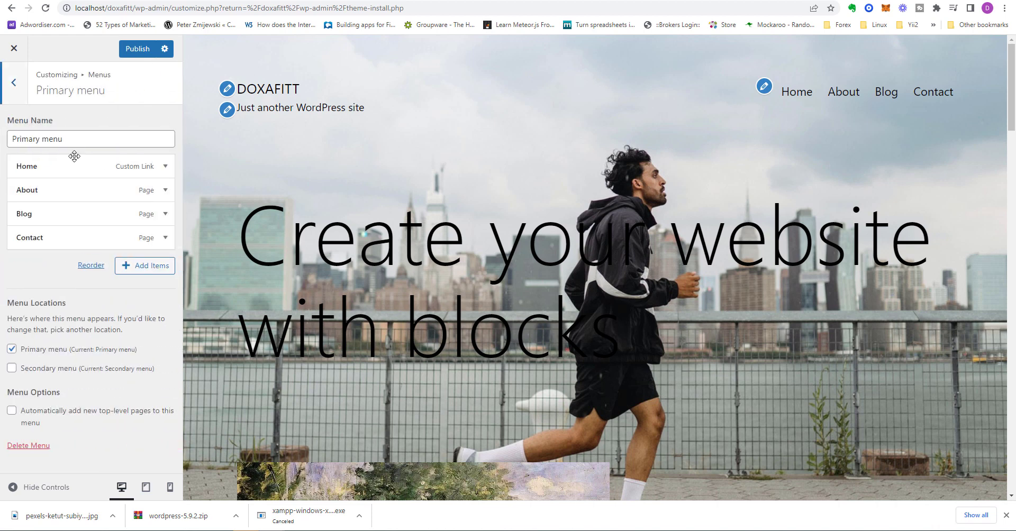
{"action": "left_click", "coordinate": [164, 166]}
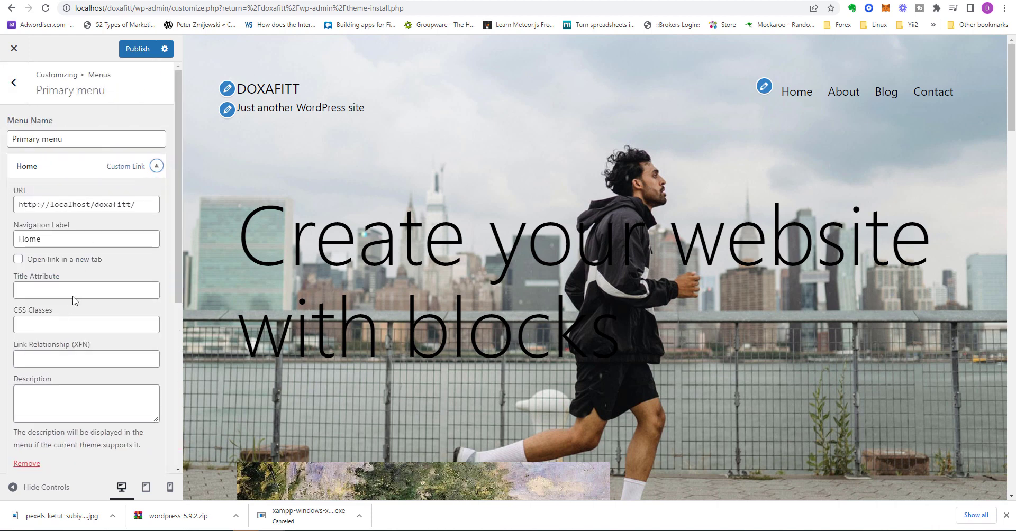
{"action": "left_click", "coordinate": [106, 208]}
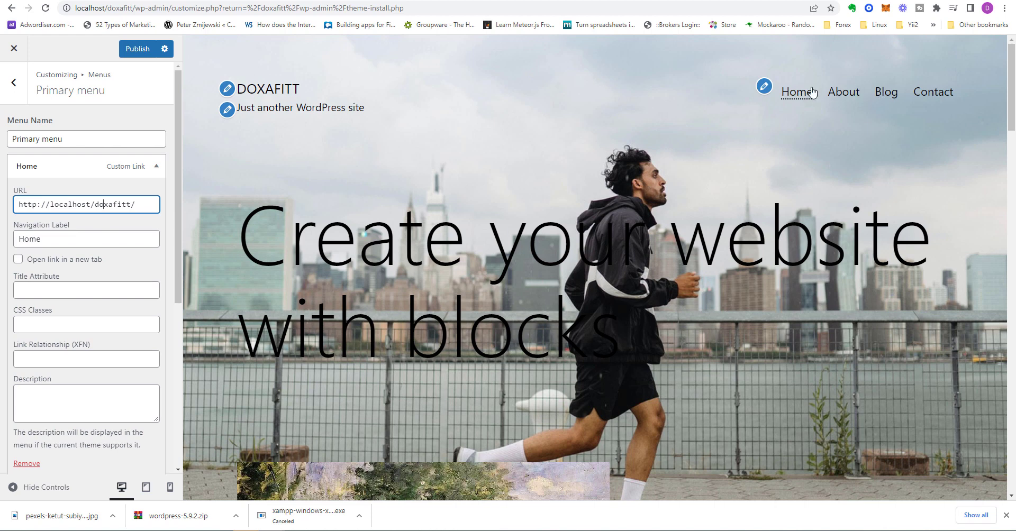
{"action": "left_click", "coordinate": [156, 166]}
{"action": "left_click", "coordinate": [165, 190]}
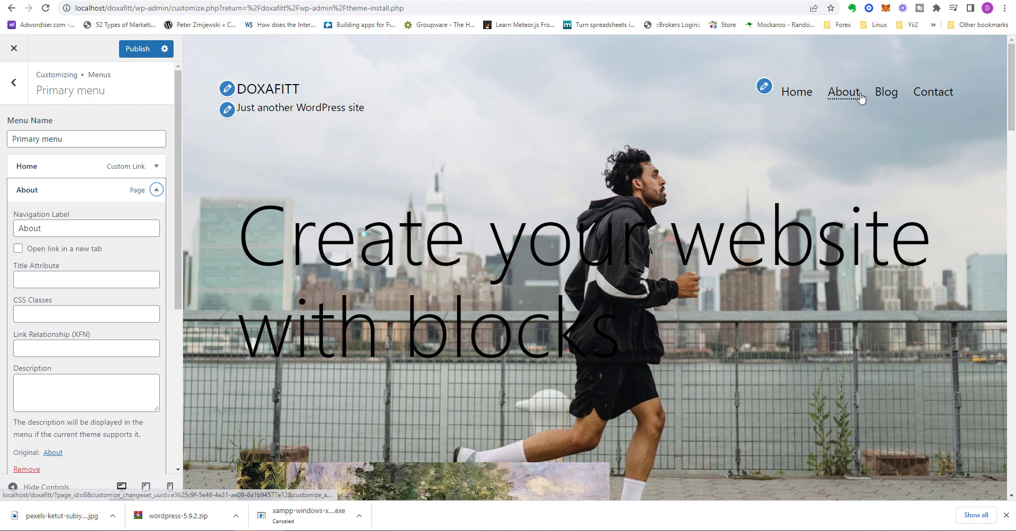
{"action": "left_click", "coordinate": [157, 167]}
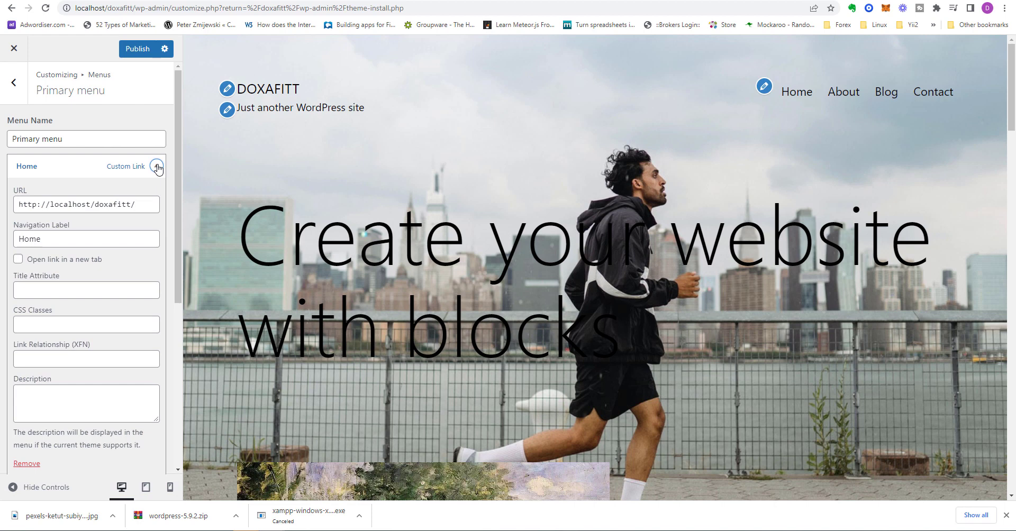
{"action": "left_click", "coordinate": [157, 166]}
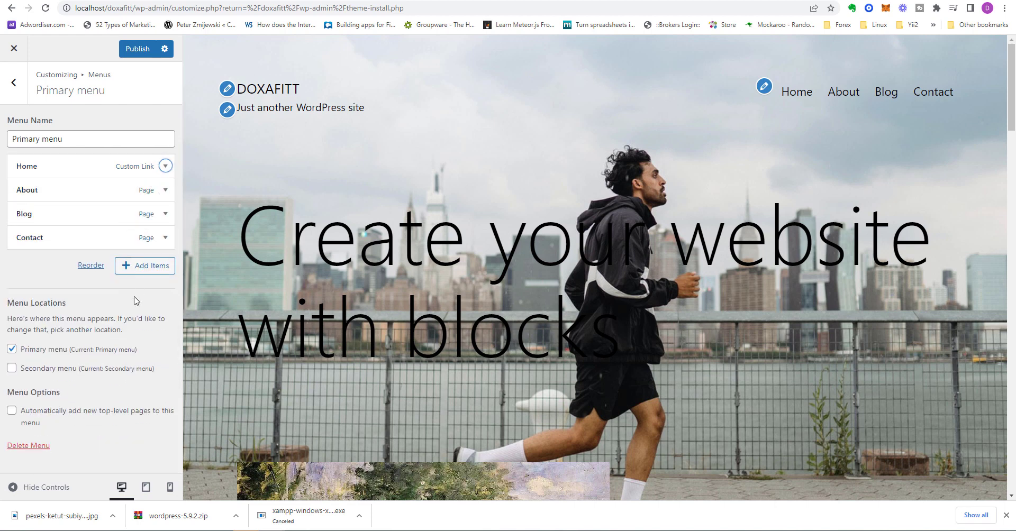
{"action": "left_click", "coordinate": [14, 83]}
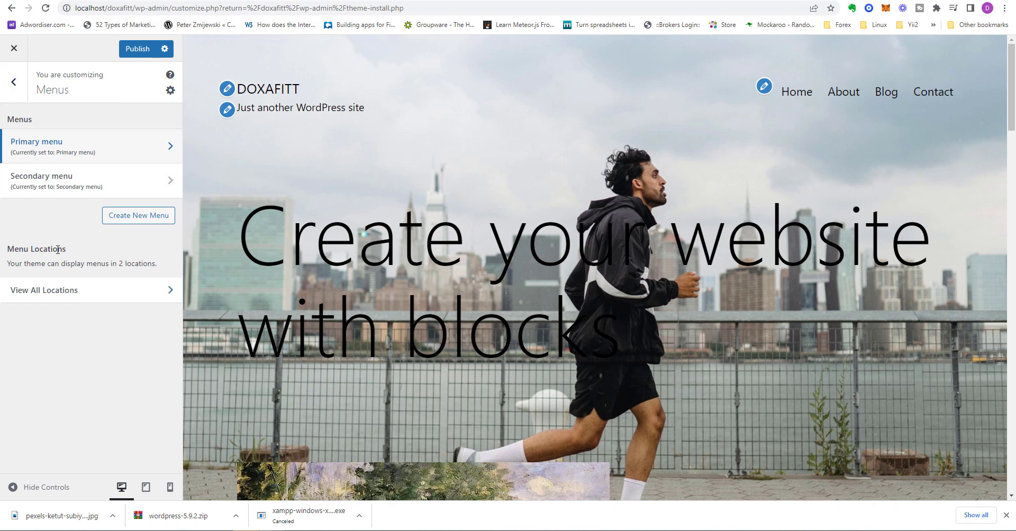
Step: Review the Footer widgets (Search, Recent Posts, Recent Comments, Archives, Categories), dismissing the welcome note
{"action": "left_click", "coordinate": [21, 97]}
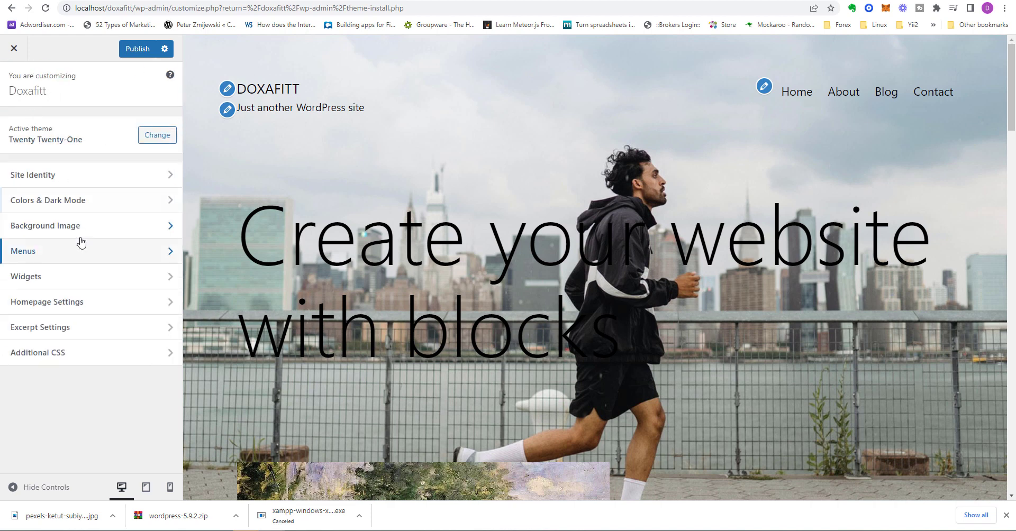
{"action": "left_click", "coordinate": [109, 276]}
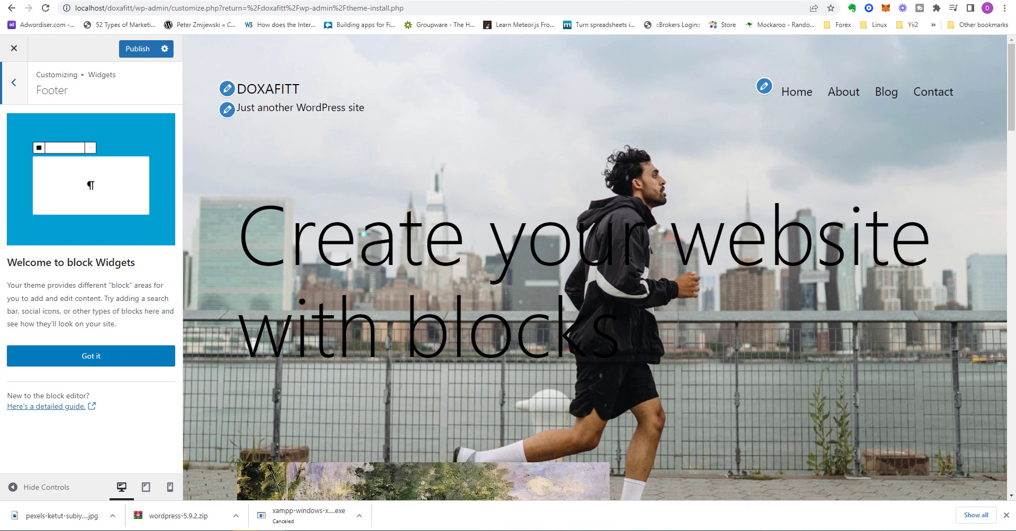
{"action": "left_click", "coordinate": [109, 365]}
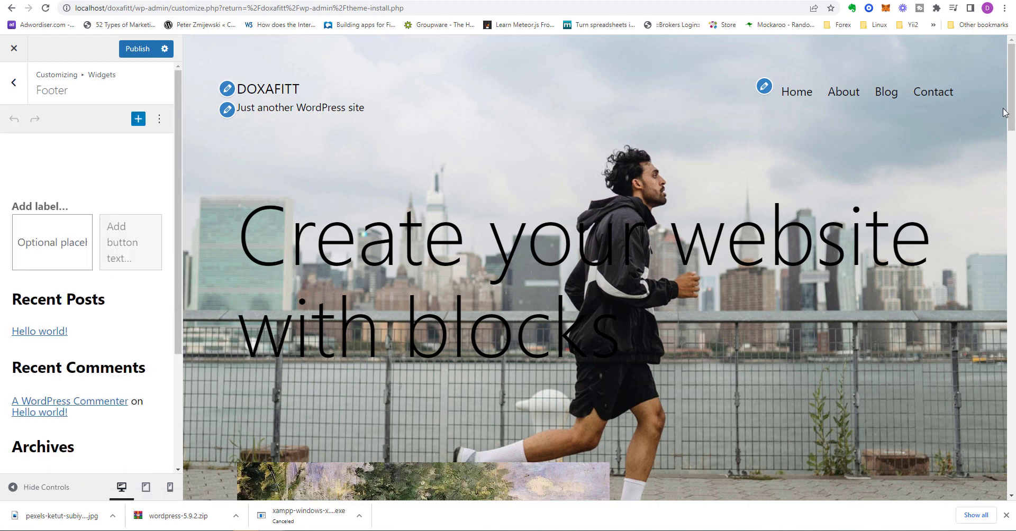
{"action": "left_click_drag", "start_coordinate": [1011, 114], "coordinate": [1013, 473]}
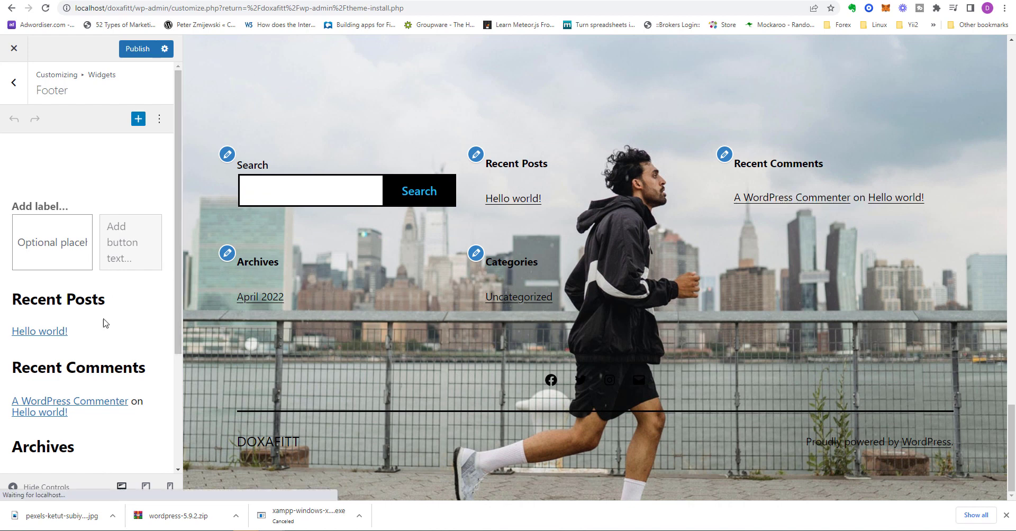
{"action": "scroll", "coordinate": [103, 339], "scroll_direction": "down", "scroll_amount": 2}
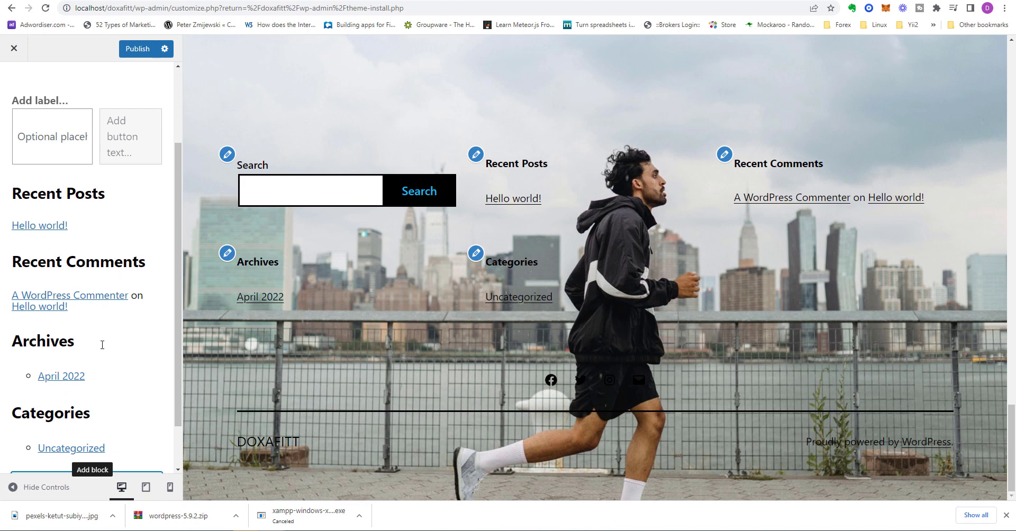
{"action": "scroll", "coordinate": [111, 364], "scroll_direction": "down", "scroll_amount": 1}
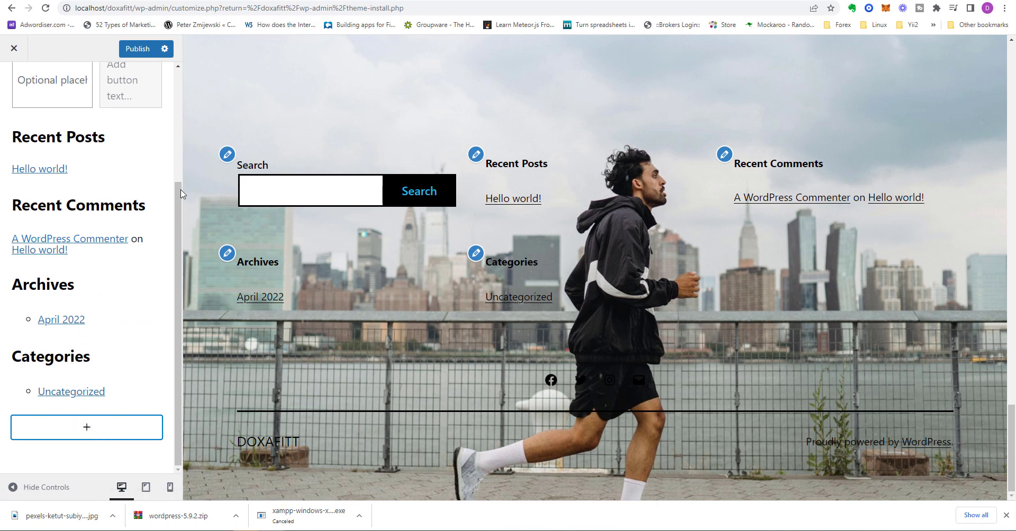
{"action": "scroll", "coordinate": [180, 206], "scroll_direction": "up", "scroll_amount": 10}
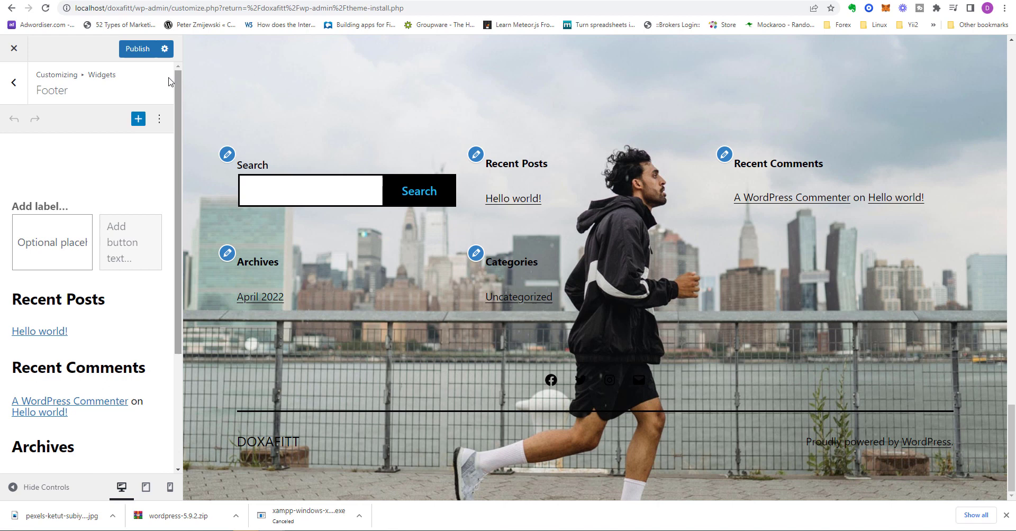
{"action": "left_click", "coordinate": [18, 98]}
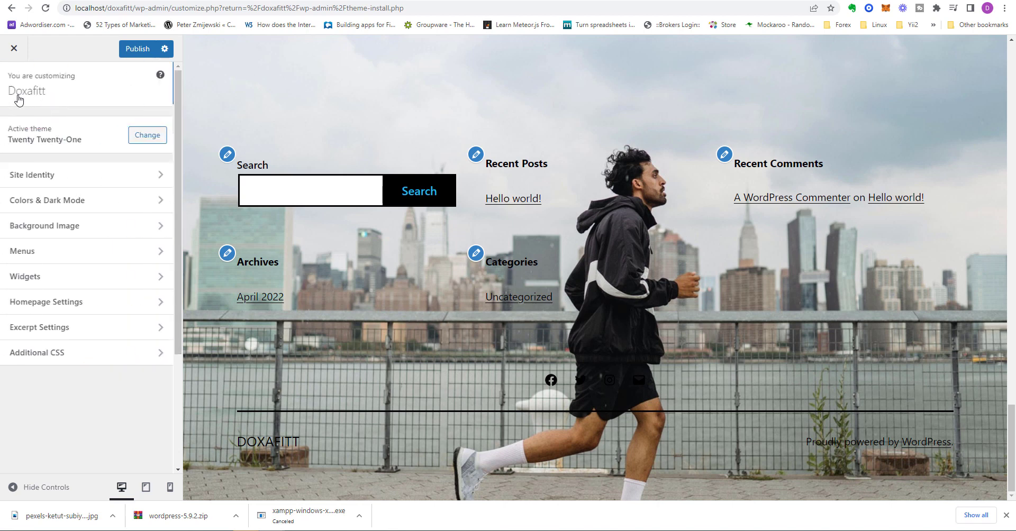
Step: Set Homepage Settings to 'Your latest posts' so the Hello world! post appears
{"action": "left_click", "coordinate": [75, 301]}
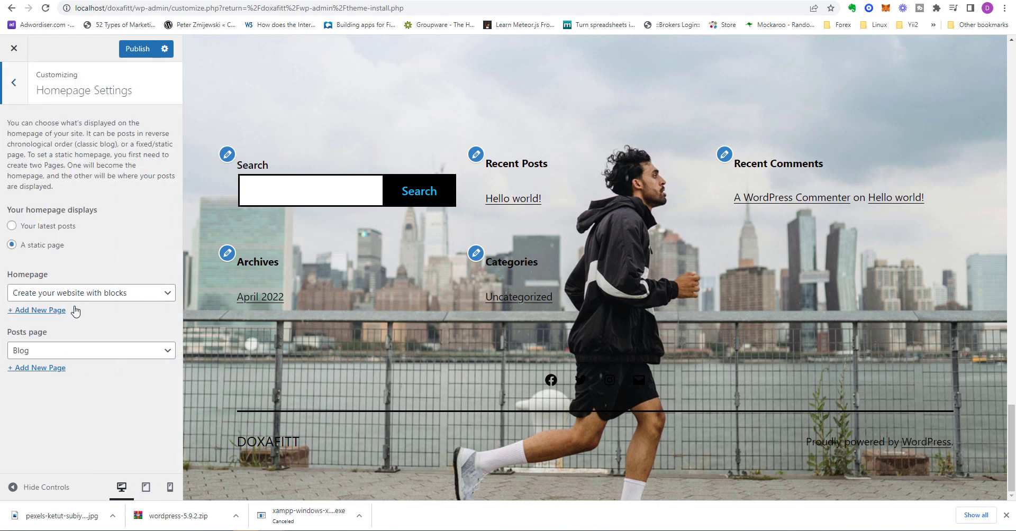
{"action": "left_click", "coordinate": [60, 227]}
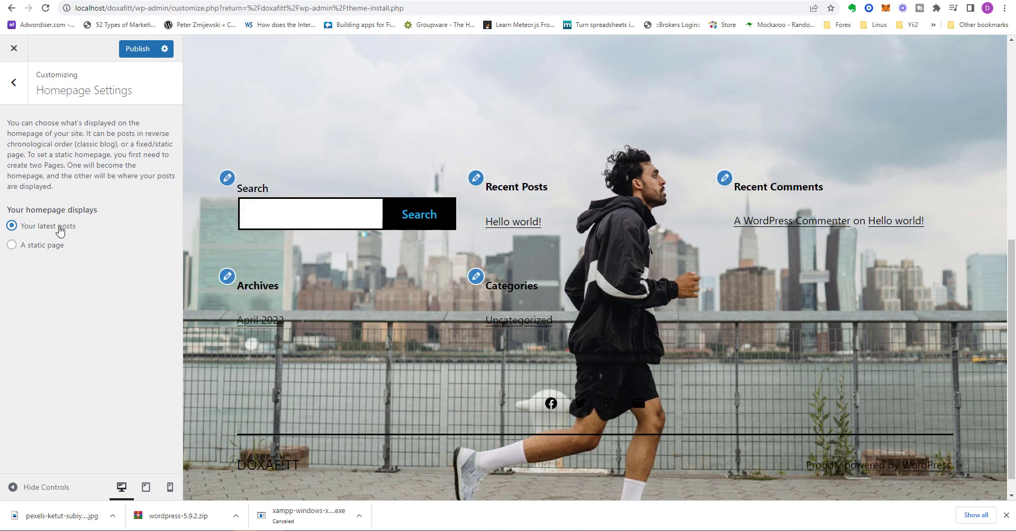
{"action": "left_click_drag", "start_coordinate": [1011, 316], "coordinate": [1013, 101]}
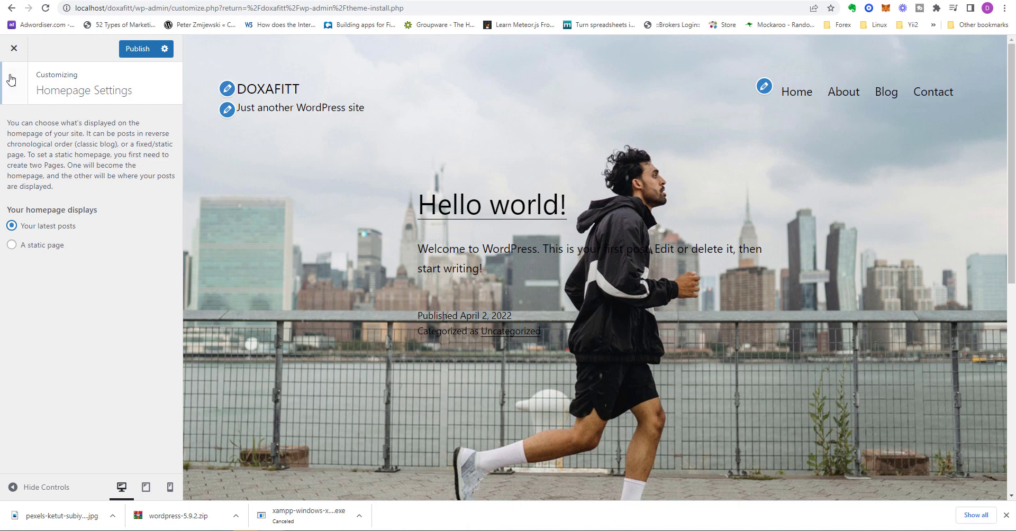
{"action": "left_click", "coordinate": [14, 91]}
{"action": "left_click", "coordinate": [104, 323]}
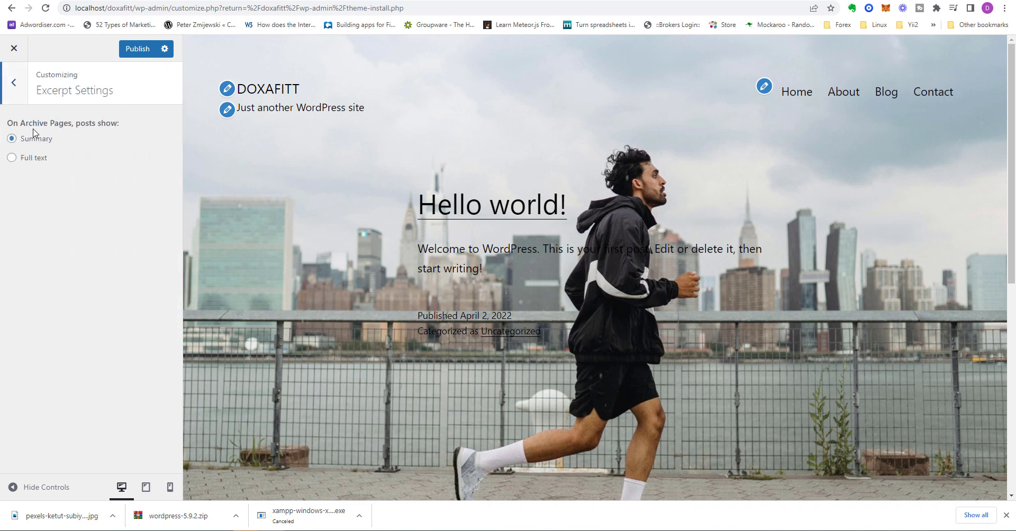
Step: View the empty Additional CSS editor, then close the Customizer without publishing
{"action": "left_click", "coordinate": [13, 99]}
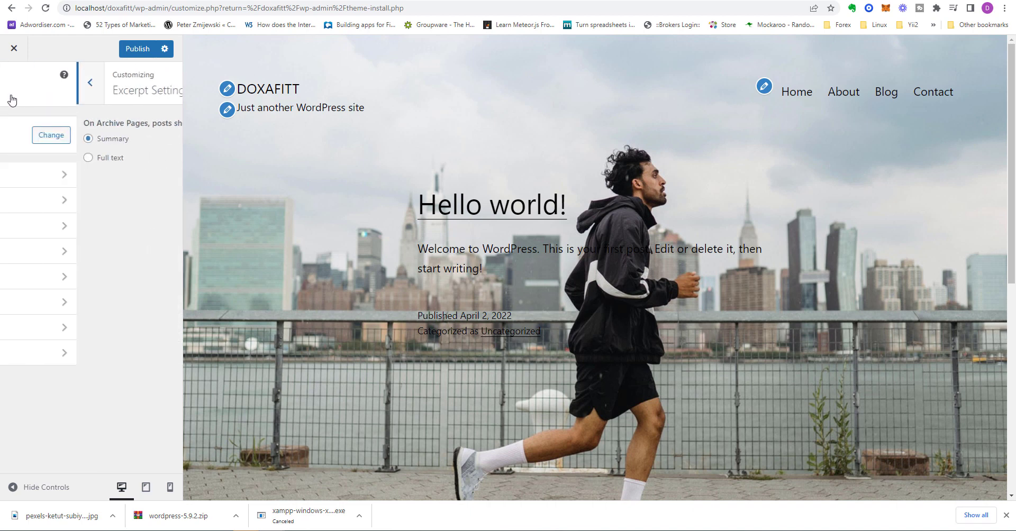
{"action": "left_click", "coordinate": [77, 355]}
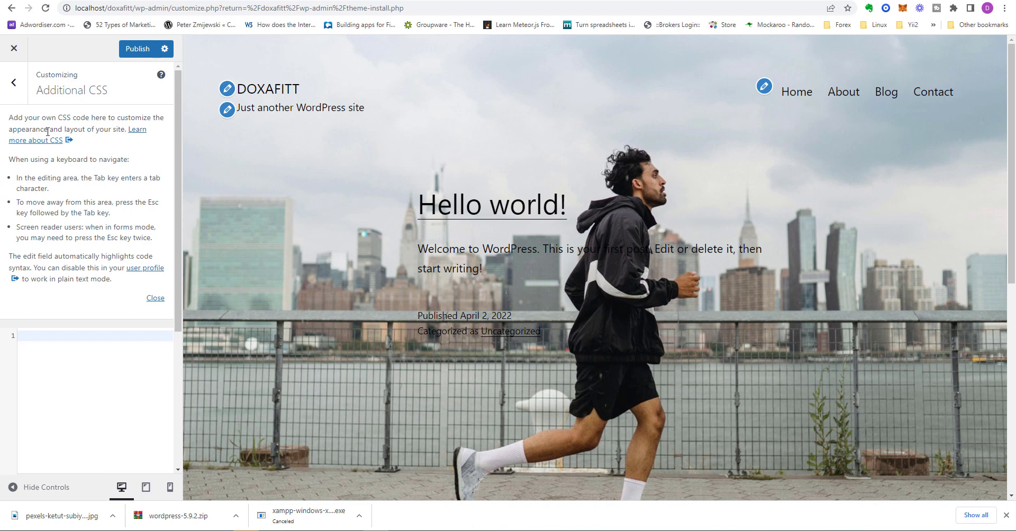
{"action": "left_click", "coordinate": [12, 50]}
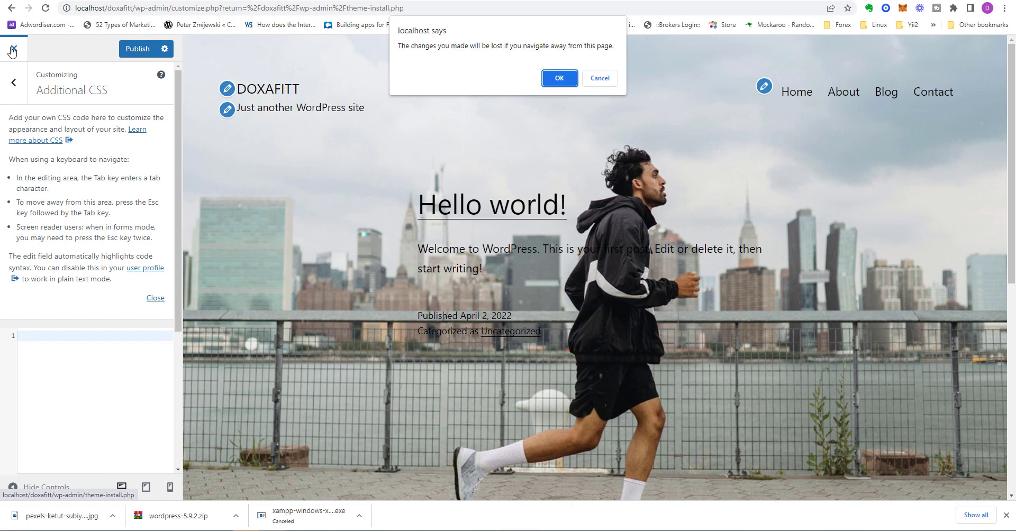
Step: Discard the Customizer changes and step through the Widgets welcome guide to Get started
{"action": "left_click", "coordinate": [559, 79]}
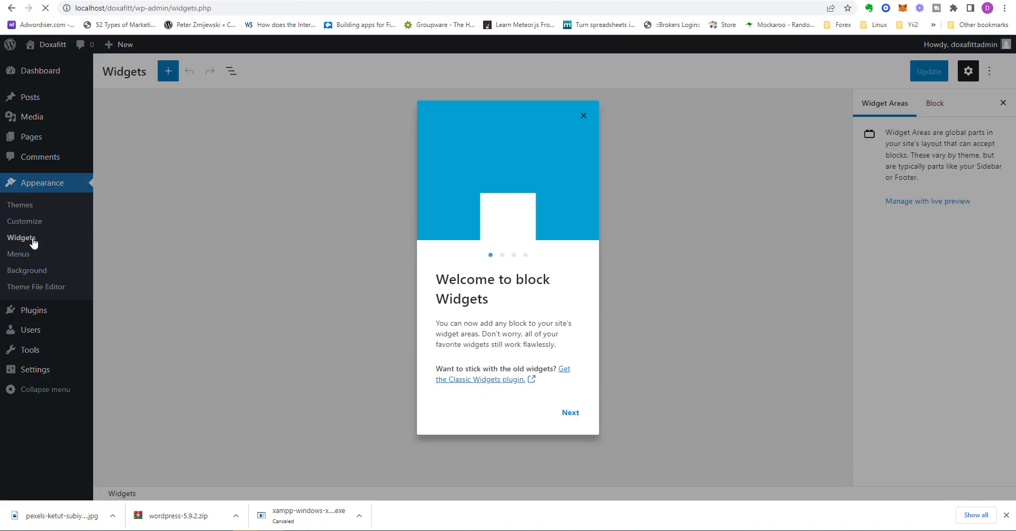
{"action": "left_click", "coordinate": [570, 413]}
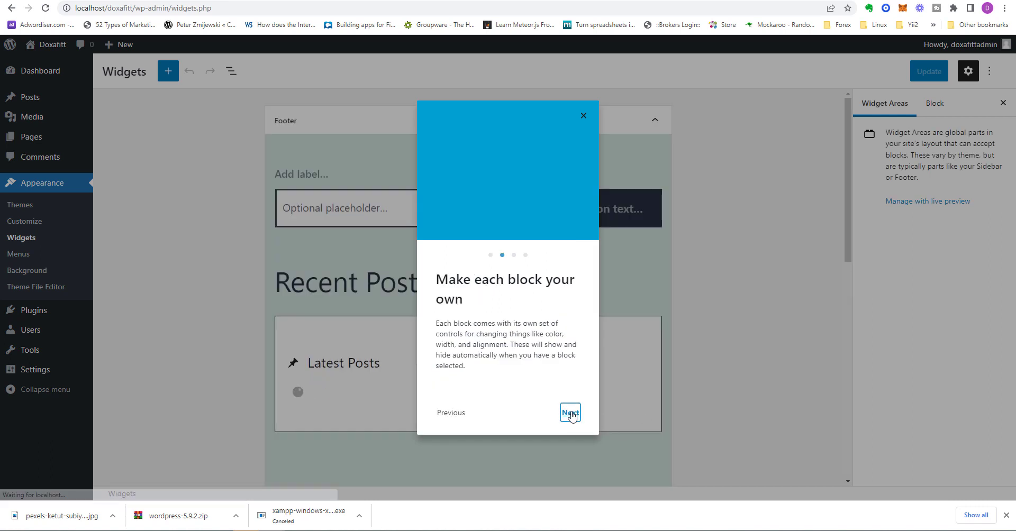
{"action": "left_click", "coordinate": [571, 413]}
{"action": "left_click", "coordinate": [571, 414]}
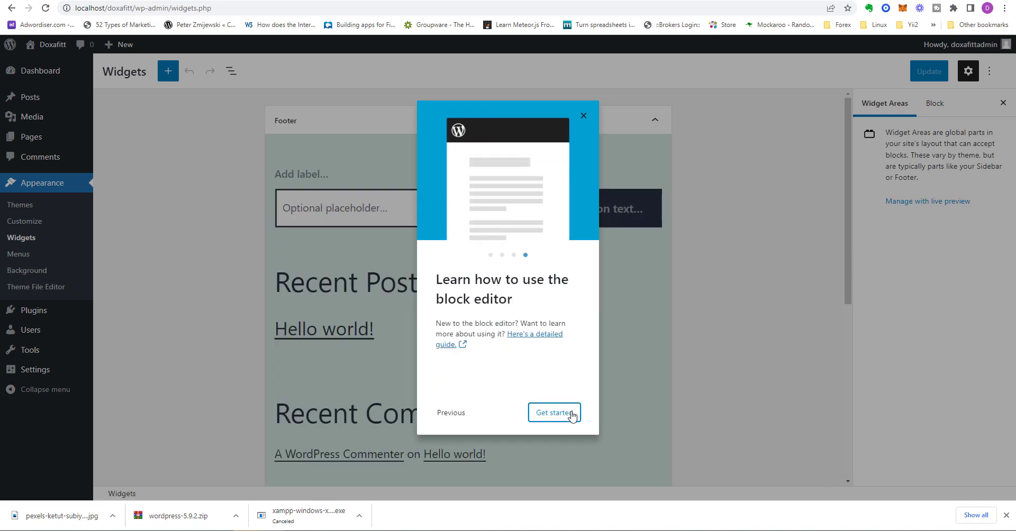
{"action": "left_click", "coordinate": [571, 413]}
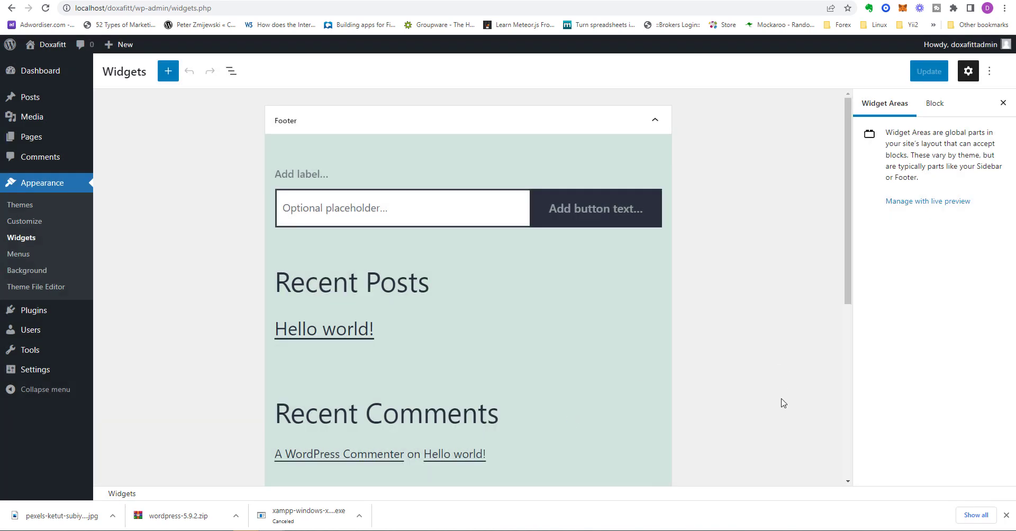
{"action": "scroll", "coordinate": [782, 404], "scroll_direction": "down", "scroll_amount": 6}
{"action": "scroll", "coordinate": [778, 412], "scroll_direction": "up", "scroll_amount": 8}
{"action": "left_click", "coordinate": [28, 256]}
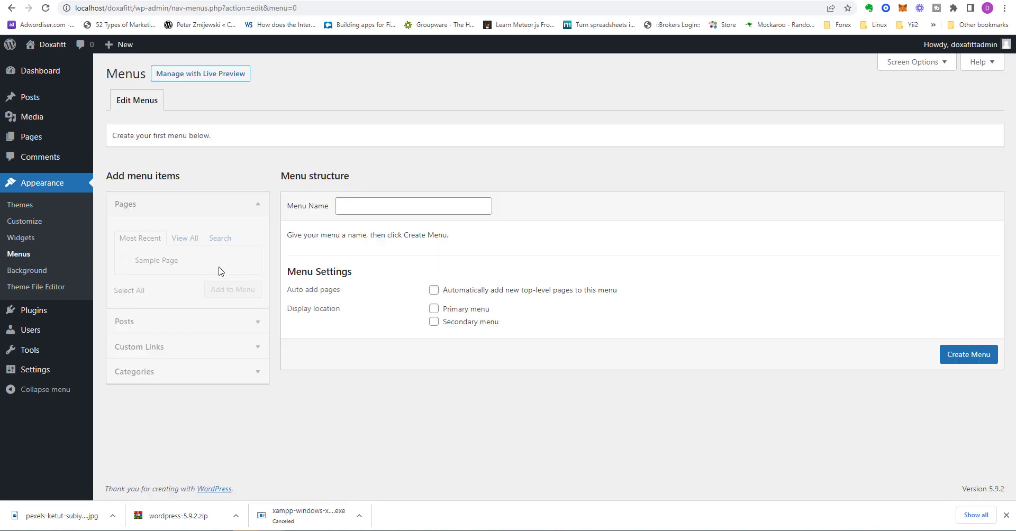
Step: Select the empty Menu Name field on the Menus admin page
{"action": "left_click", "coordinate": [421, 208]}
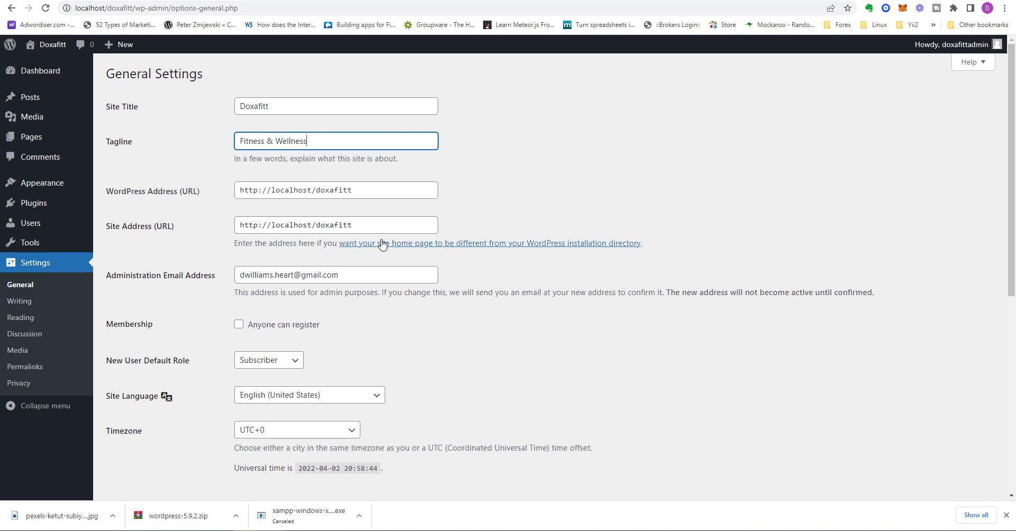
Step: Set the timezone to Bogota and save the General Settings
{"action": "scroll", "coordinate": [434, 256], "scroll_direction": "down", "scroll_amount": 3}
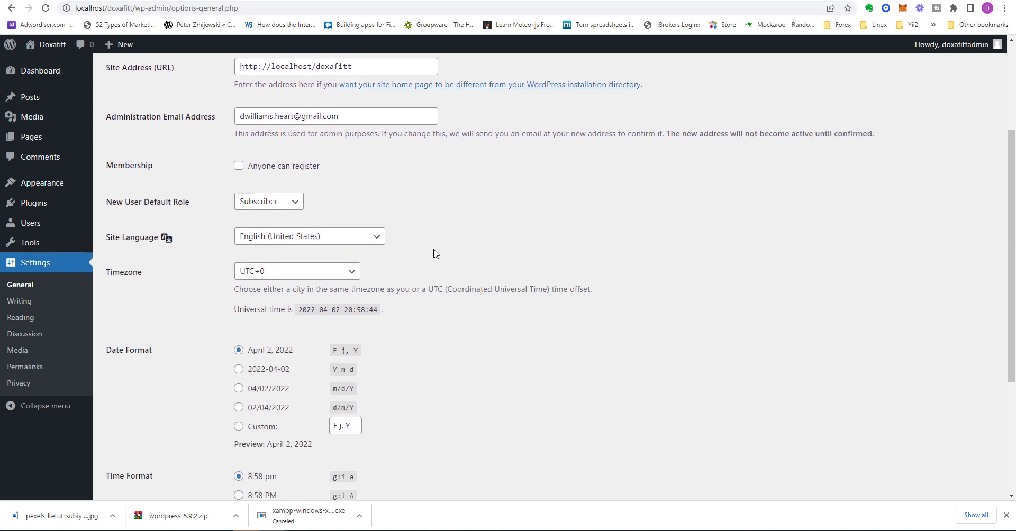
{"action": "scroll", "coordinate": [475, 225], "scroll_direction": "down", "scroll_amount": 3}
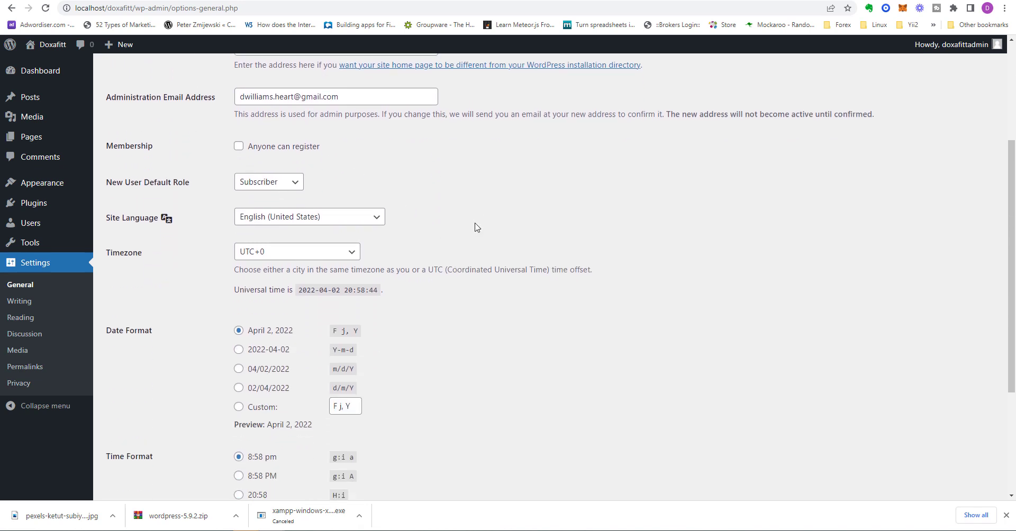
{"action": "left_click", "coordinate": [331, 113]}
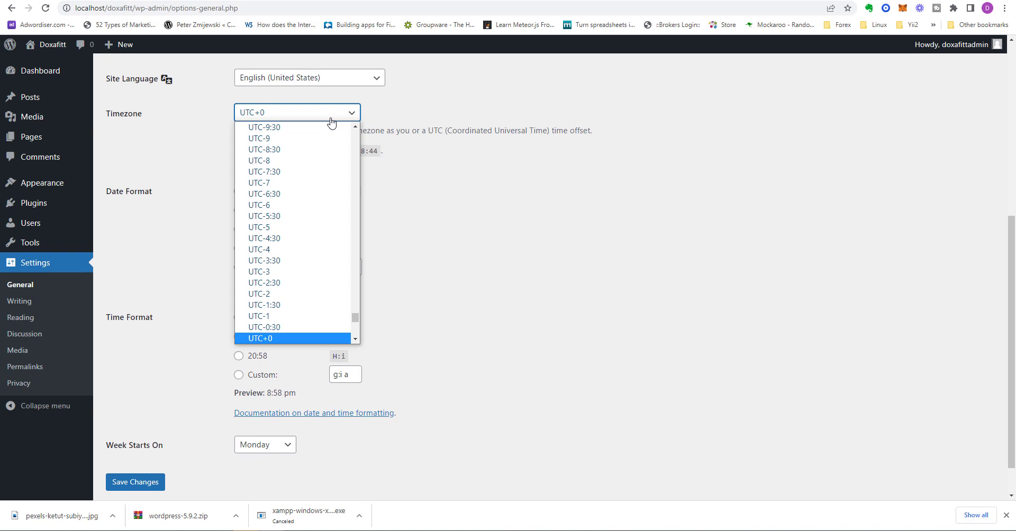
{"action": "left_click_drag", "start_coordinate": [355, 318], "coordinate": [354, 210]}
{"action": "left_click", "coordinate": [306, 115]}
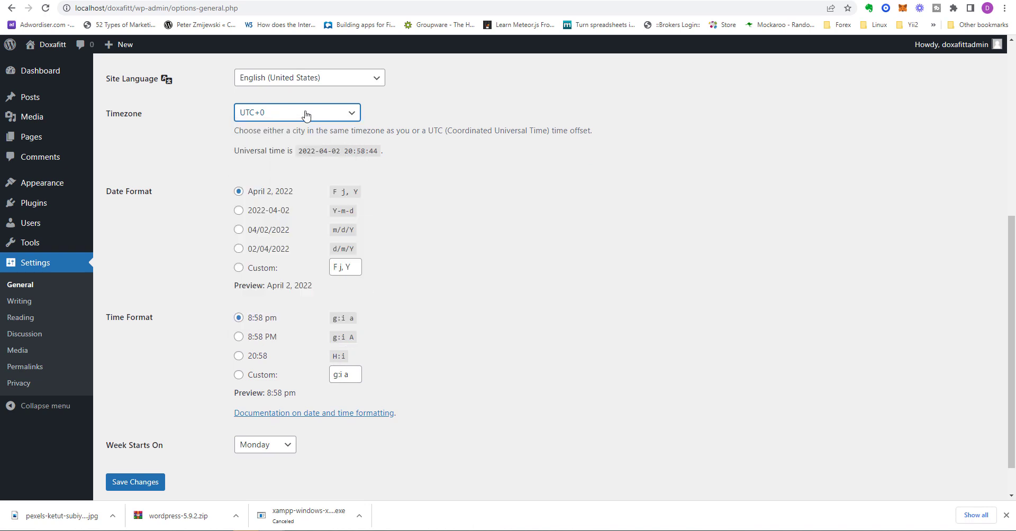
{"action": "left_click", "coordinate": [305, 114]}
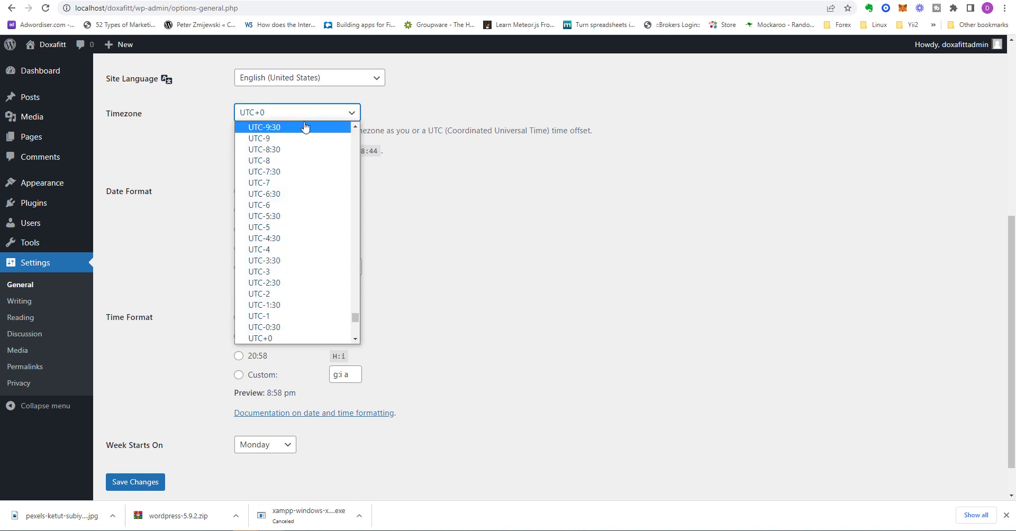
{"action": "type", "text": "bog"}
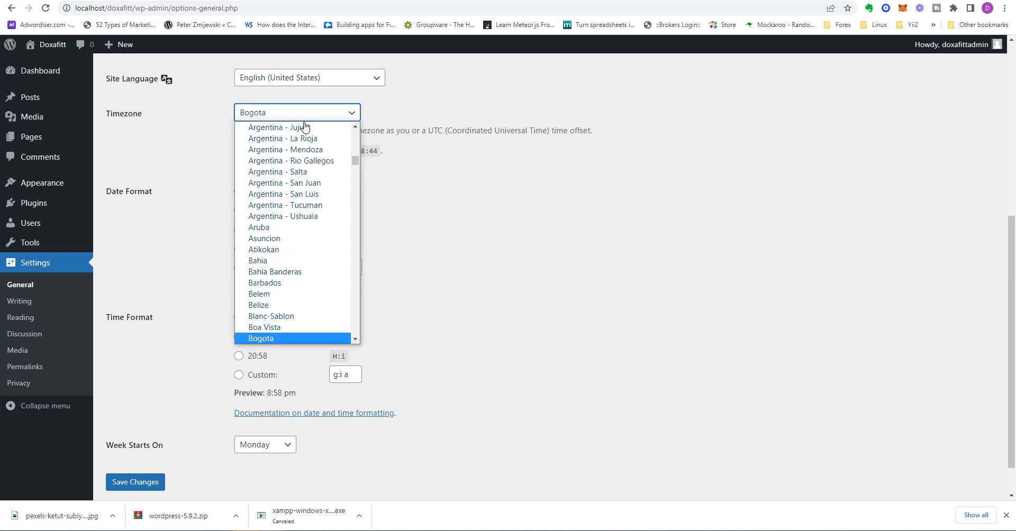
{"action": "key", "text": "Return"}
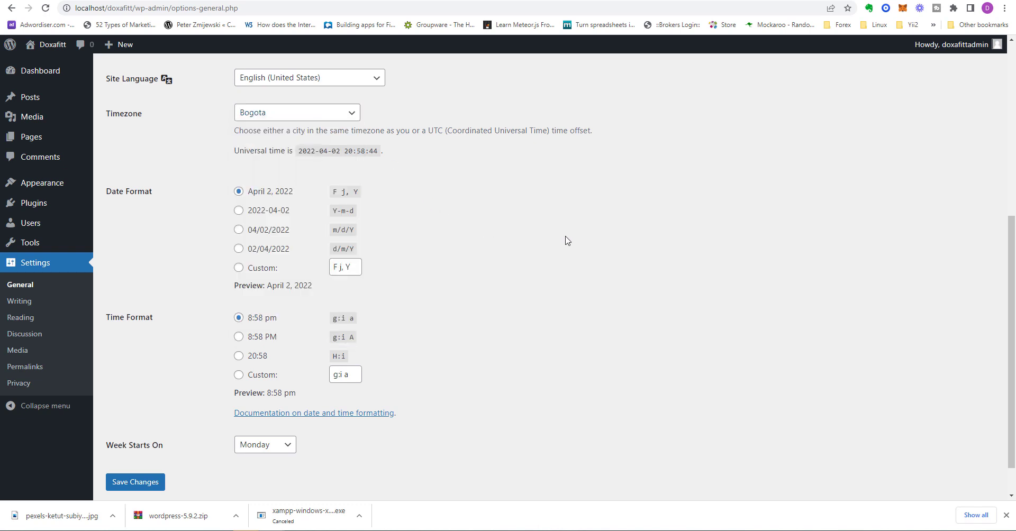
{"action": "scroll", "coordinate": [568, 264], "scroll_direction": "down", "scroll_amount": 1}
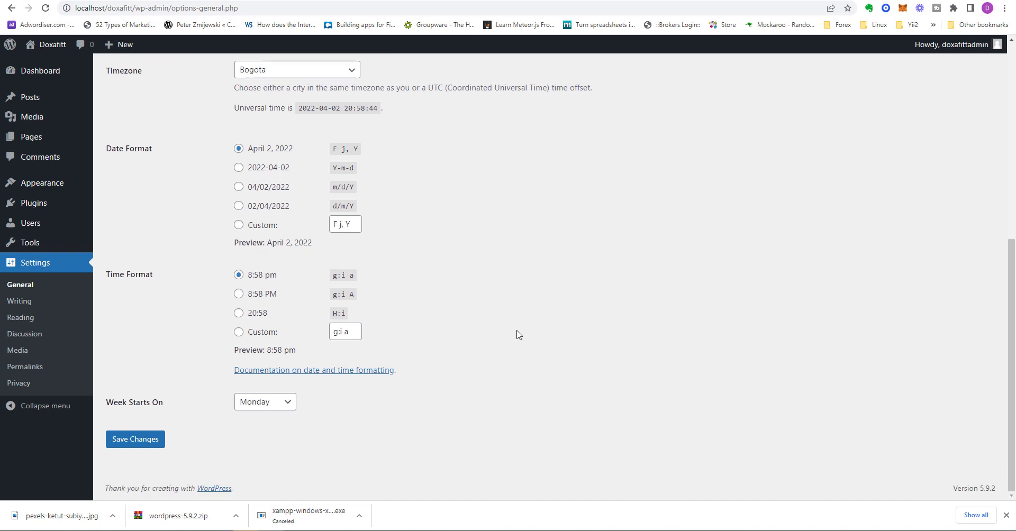
{"action": "left_click", "coordinate": [142, 439]}
{"action": "left_click", "coordinate": [20, 301]}
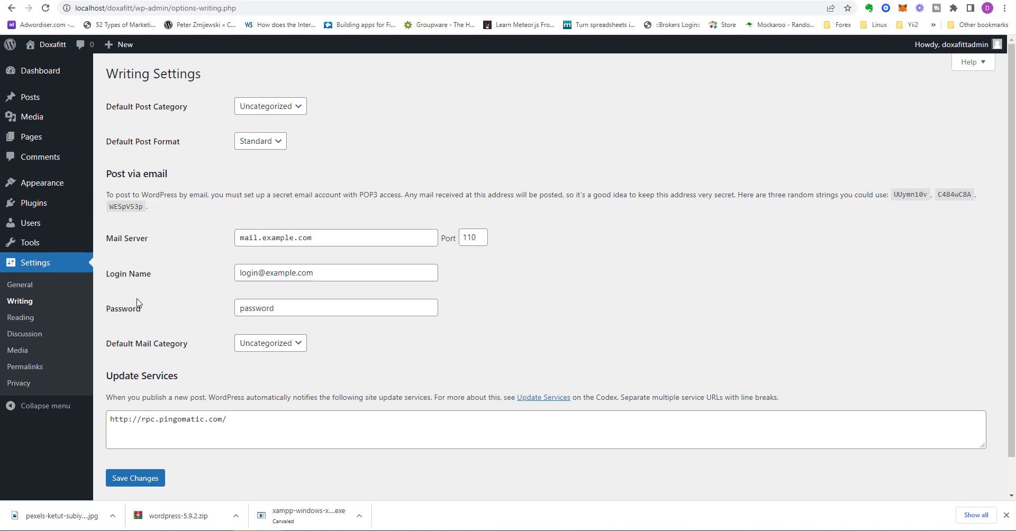
Step: Scroll through the Writing settings, then go to the Reading settings
{"action": "scroll", "coordinate": [136, 303], "scroll_direction": "down", "scroll_amount": 1}
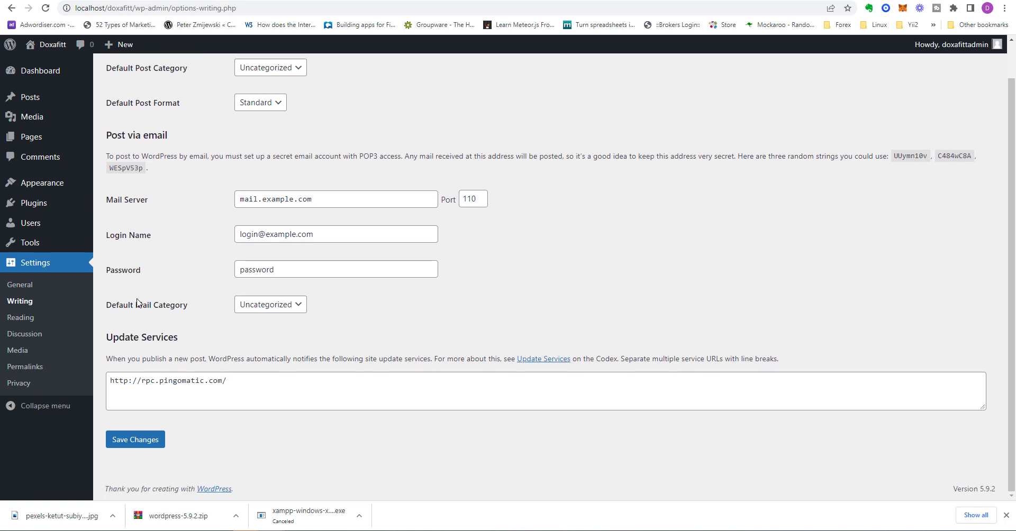
{"action": "left_click", "coordinate": [24, 319]}
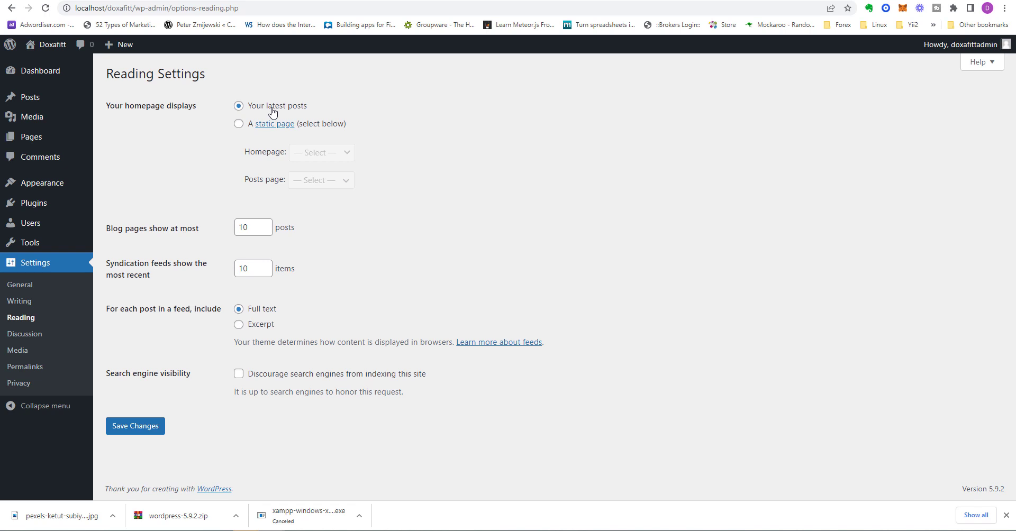
Step: Preview the static-page homepage options, then revert the homepage to 'Your latest posts'
{"action": "left_click", "coordinate": [239, 125]}
{"action": "left_click", "coordinate": [327, 158]}
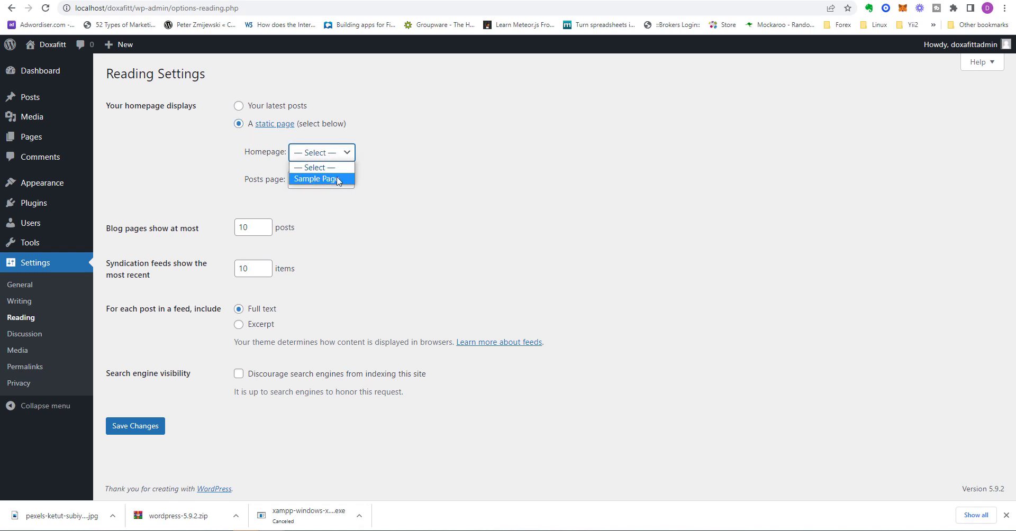
{"action": "mouse_move", "coordinate": [39, 143]}
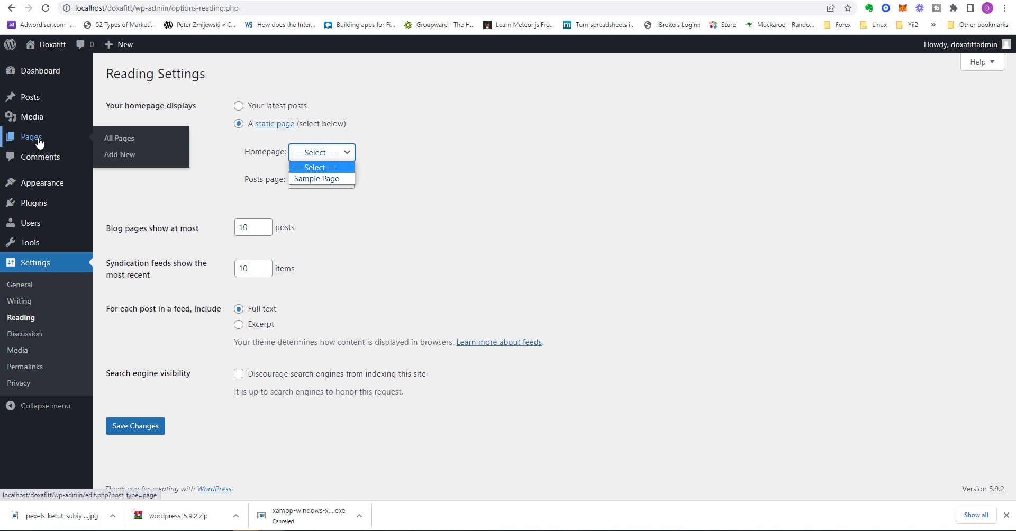
{"action": "left_click", "coordinate": [340, 154]}
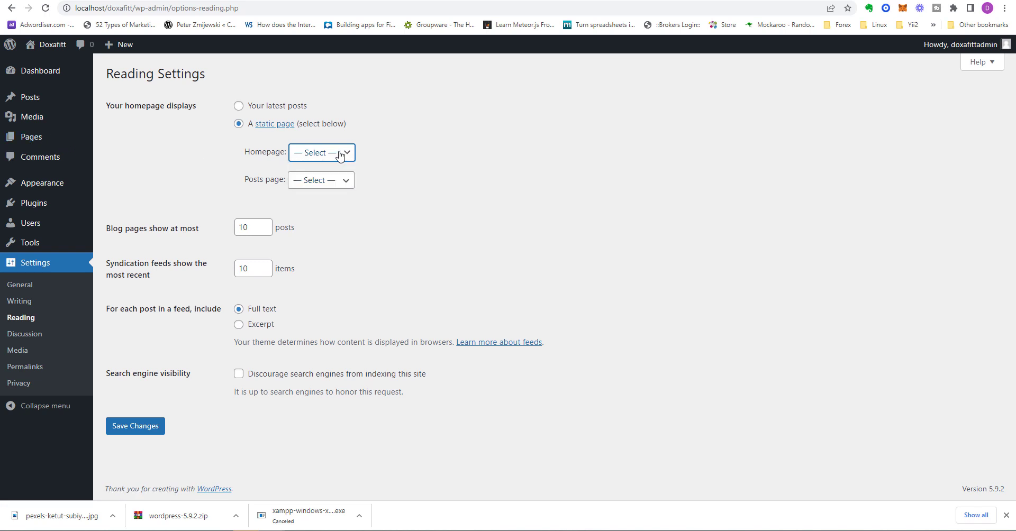
{"action": "left_click", "coordinate": [341, 180]}
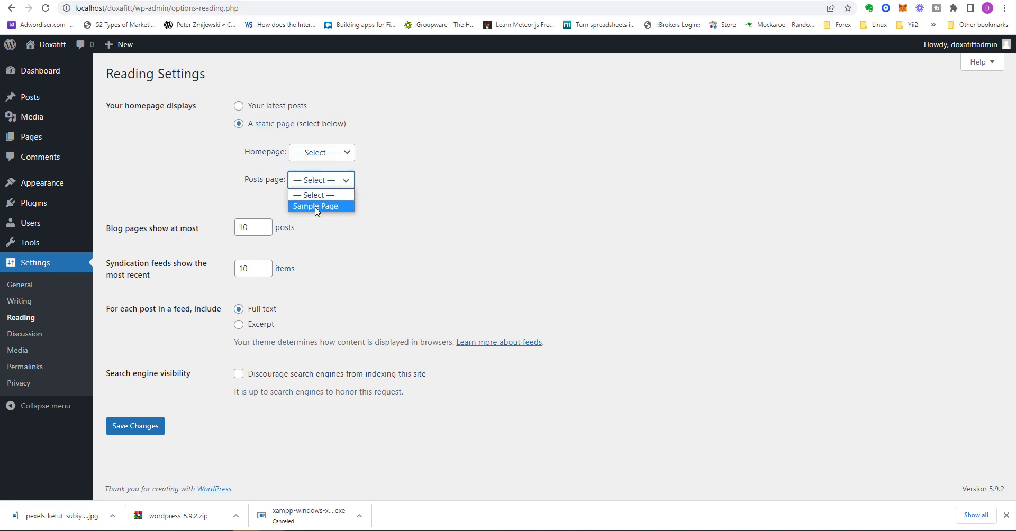
{"action": "left_click", "coordinate": [349, 181]}
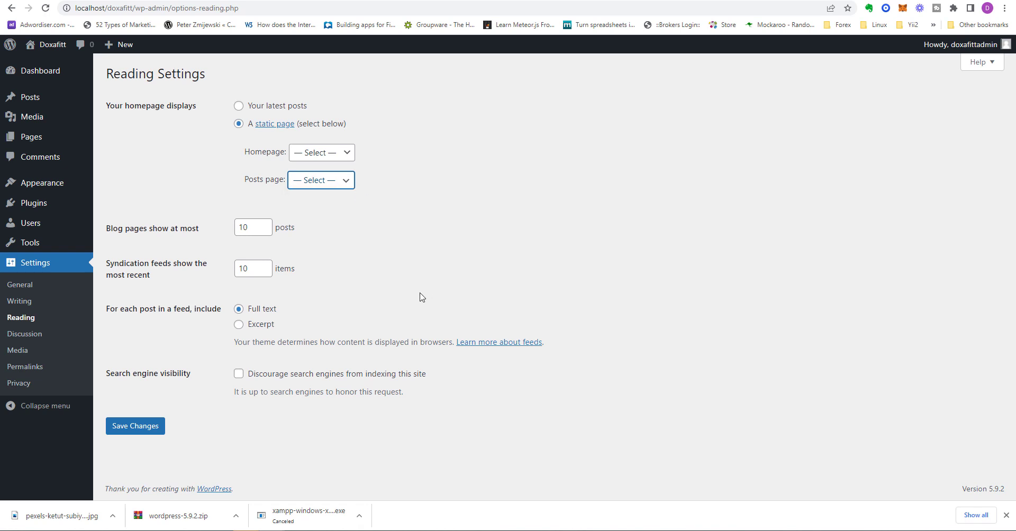
{"action": "left_click", "coordinate": [239, 107]}
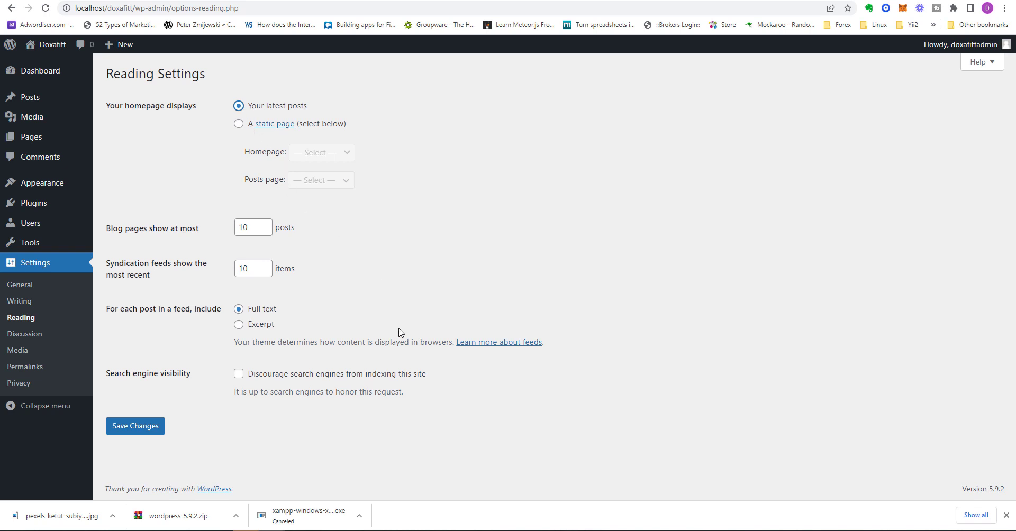
{"action": "left_click", "coordinate": [27, 335]}
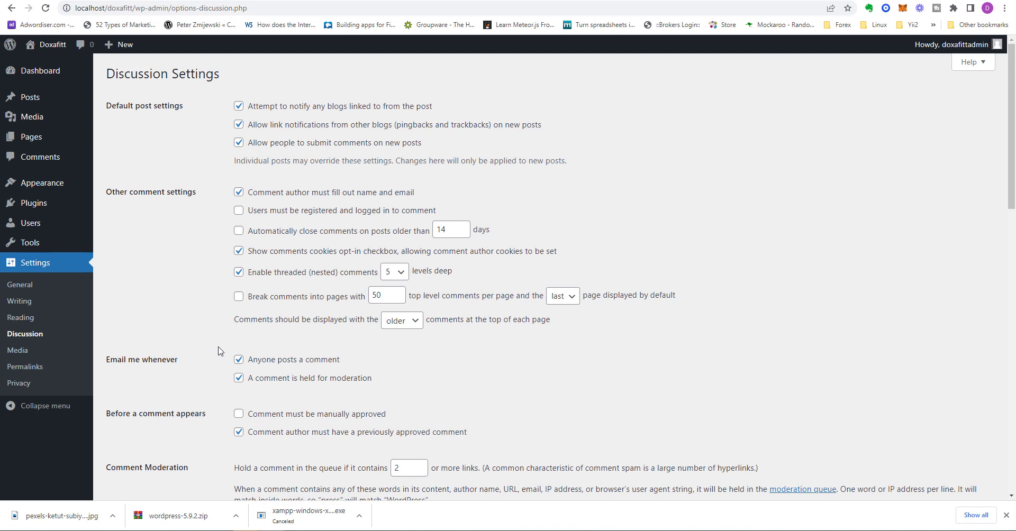
Step: Look over the comment and avatar options in Discussion Settings, then go to Media Settings
{"action": "scroll", "coordinate": [220, 351], "scroll_direction": "down", "scroll_amount": 5}
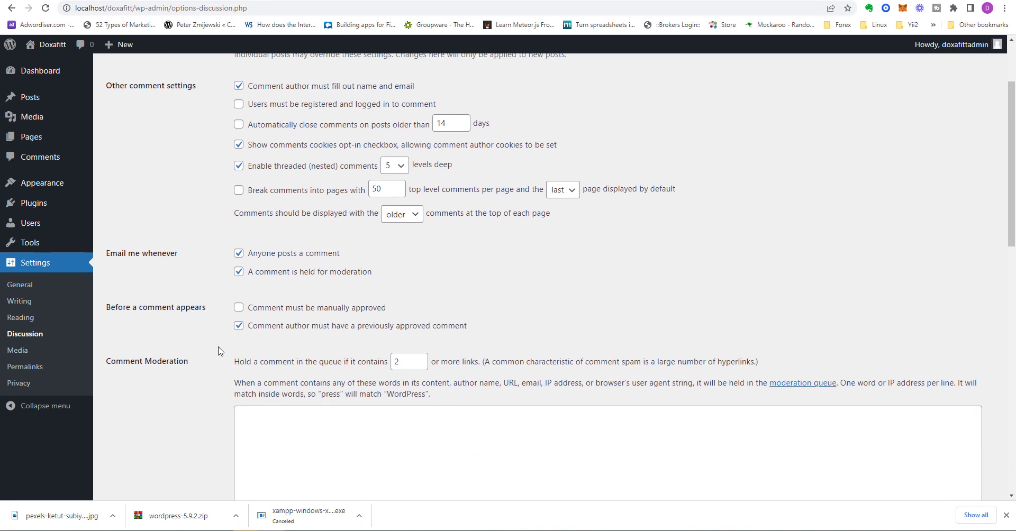
{"action": "scroll", "coordinate": [201, 360], "scroll_direction": "down", "scroll_amount": 3}
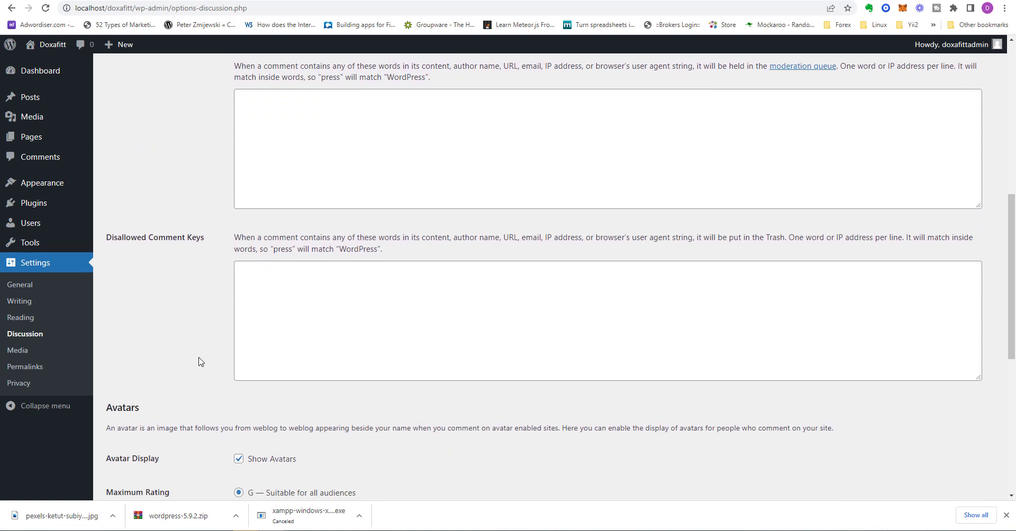
{"action": "scroll", "coordinate": [201, 360], "scroll_direction": "down", "scroll_amount": 3}
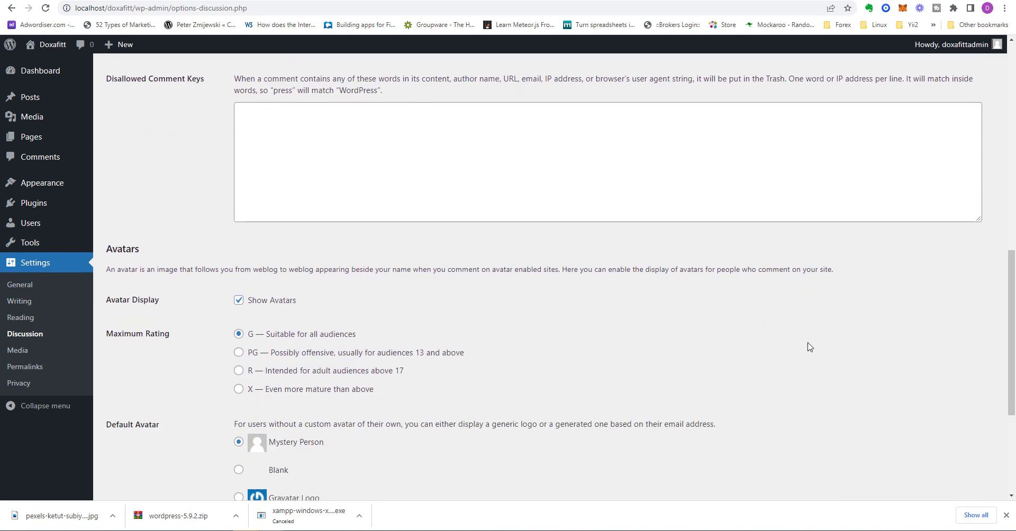
{"action": "scroll", "coordinate": [802, 351], "scroll_direction": "down", "scroll_amount": 3}
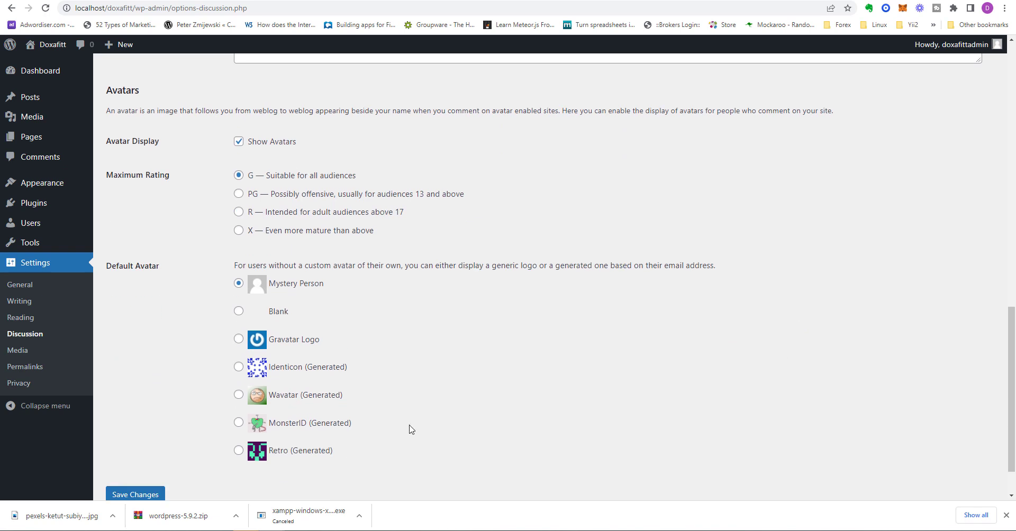
{"action": "left_click", "coordinate": [26, 352]}
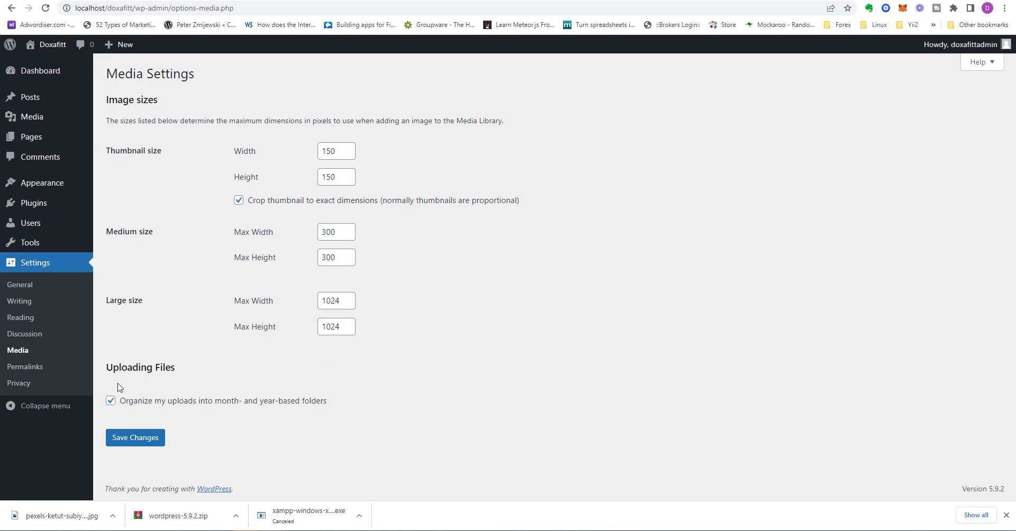
Step: Switch the permalink structure to Post name (/%postname%/) and save the change
{"action": "left_click", "coordinate": [22, 371]}
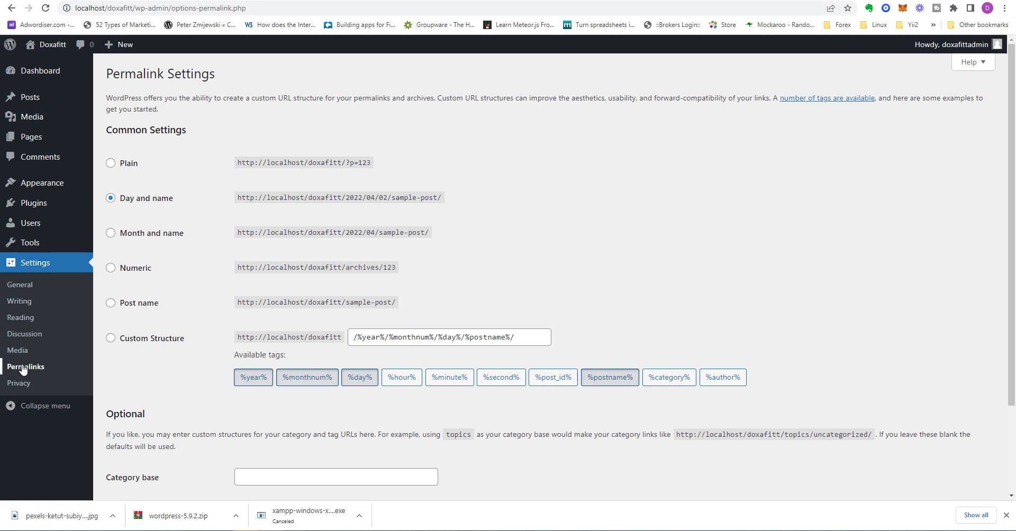
{"action": "left_click", "coordinate": [113, 304]}
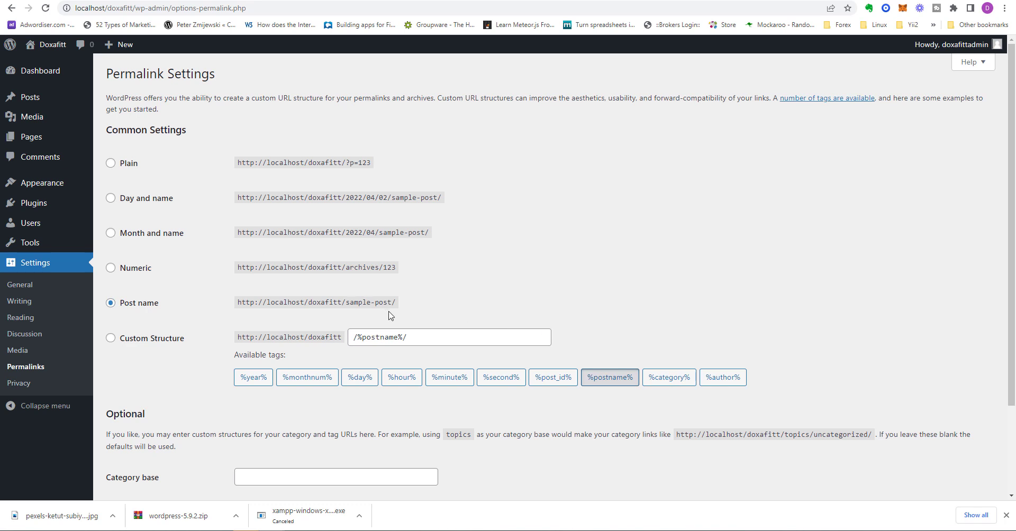
{"action": "scroll", "coordinate": [274, 404], "scroll_direction": "down", "scroll_amount": 2}
{"action": "left_click", "coordinate": [155, 440]}
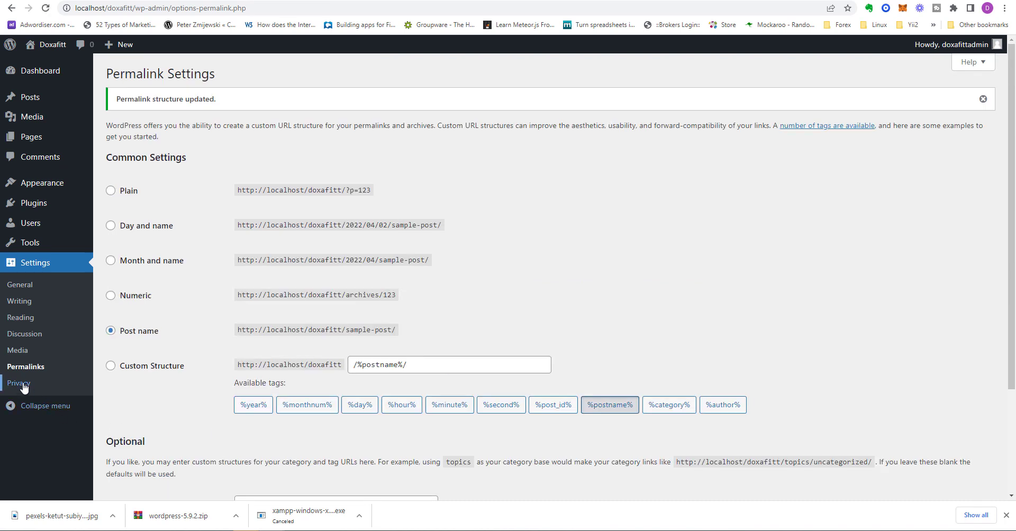
{"action": "left_click", "coordinate": [22, 385]}
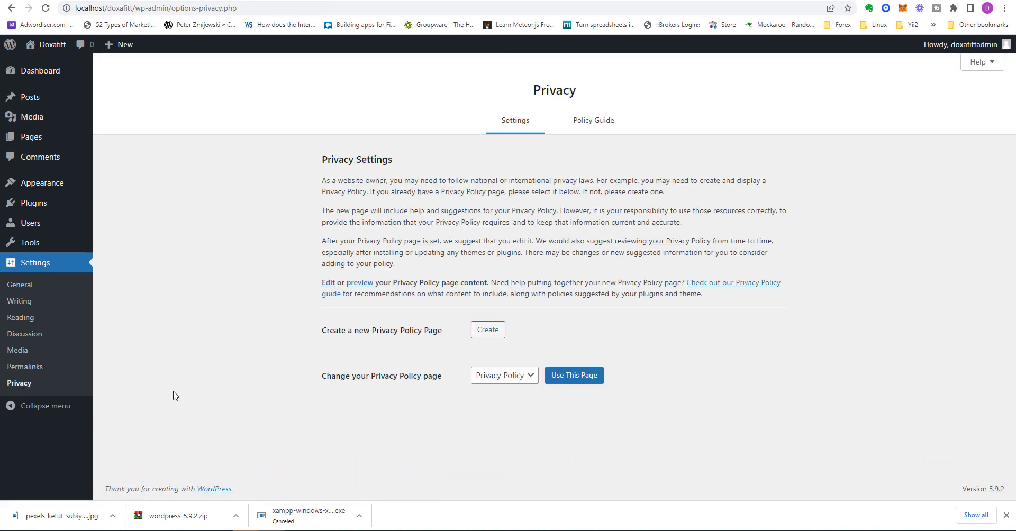
{"action": "left_click", "coordinate": [499, 376]}
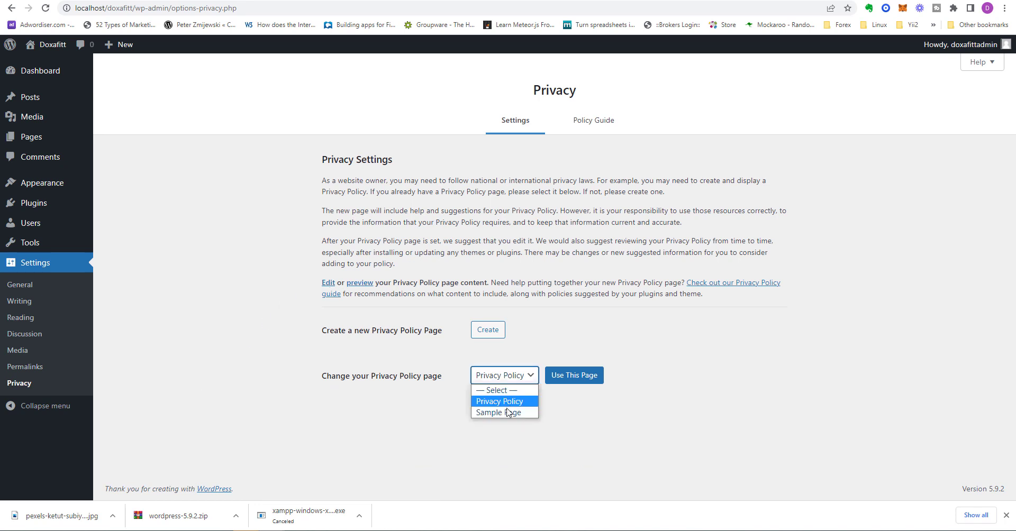
{"action": "left_click", "coordinate": [498, 376]}
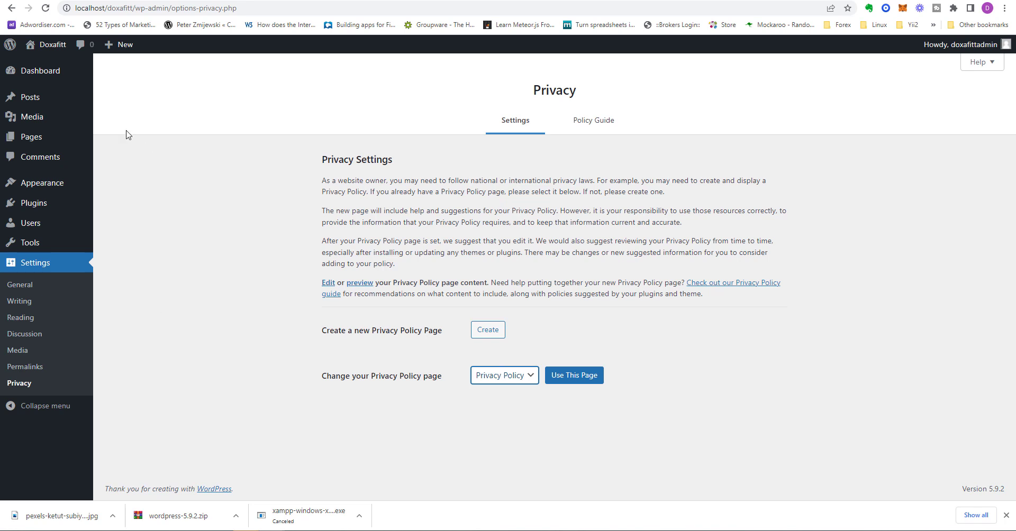
{"action": "mouse_move", "coordinate": [64, 96]}
{"action": "mouse_move", "coordinate": [953, 44]}
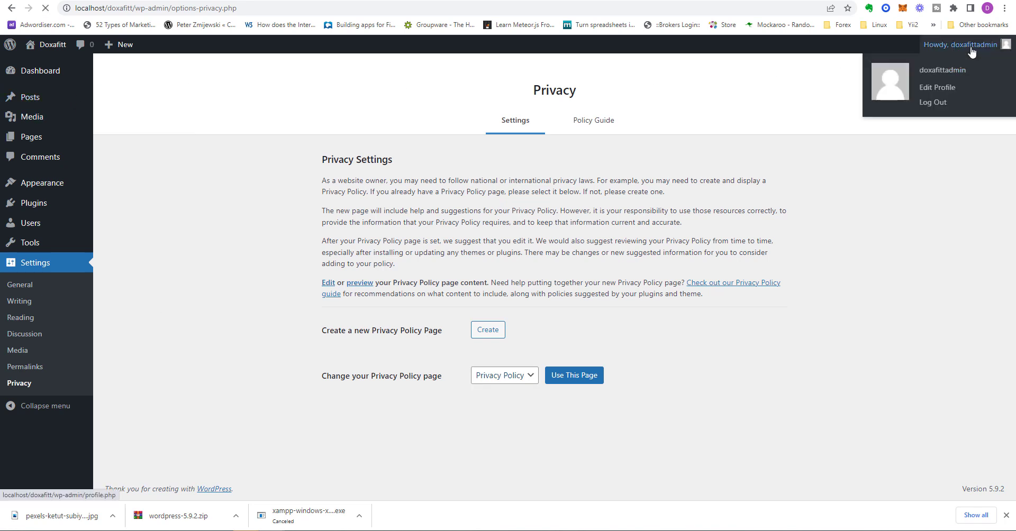
{"action": "left_click", "coordinate": [953, 70]}
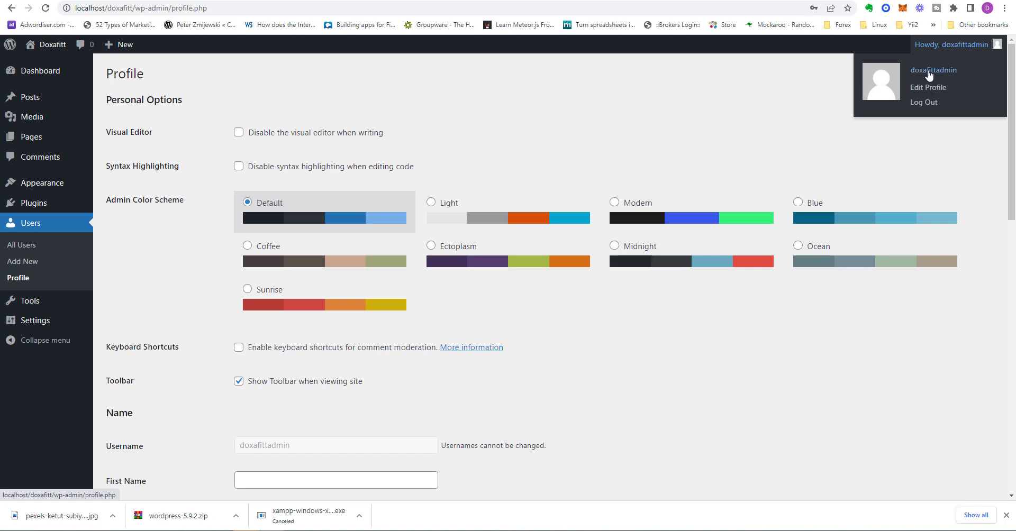
Step: Bring up the admin account's Howdy menu in the top toolbar
{"action": "mouse_move", "coordinate": [941, 47]}
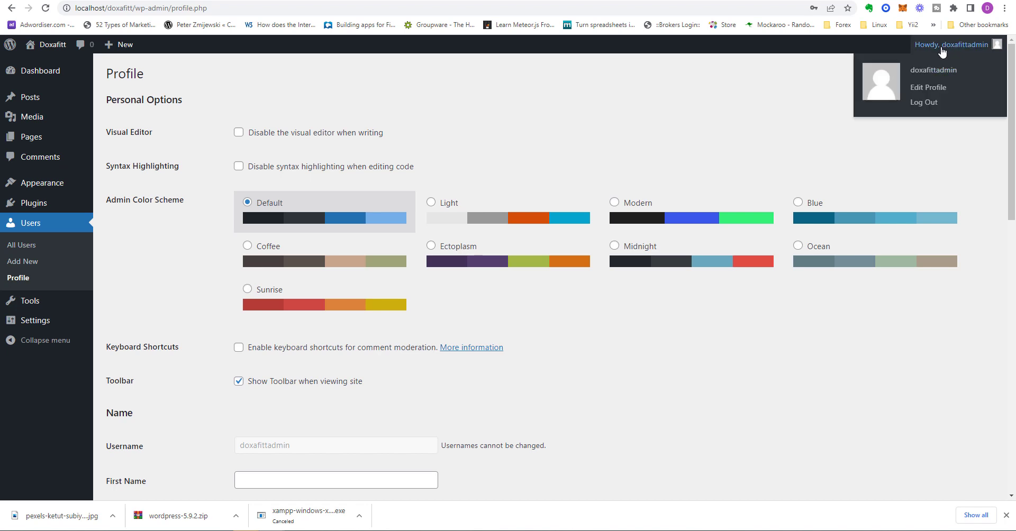